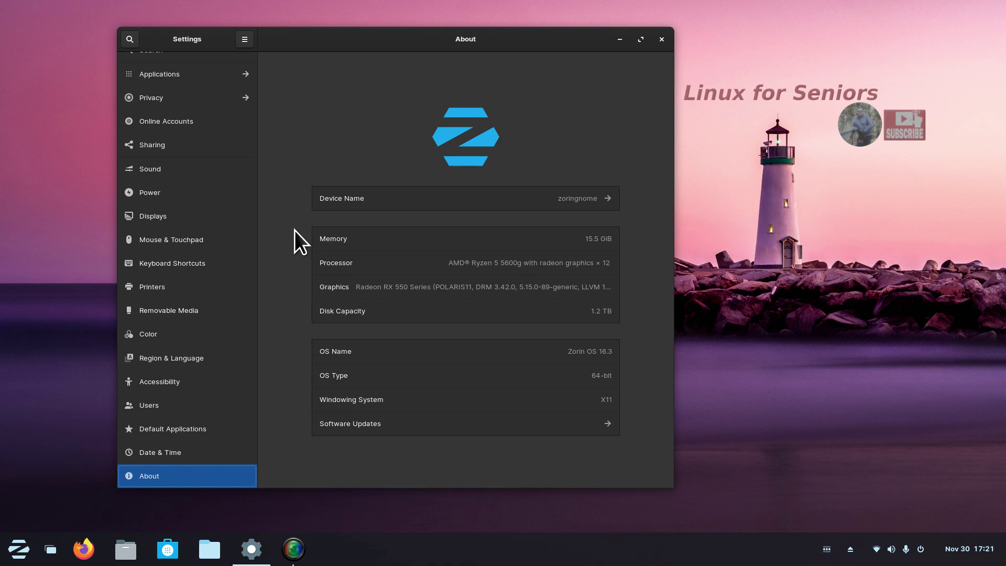
Review the Displays resolution list, keep 1920 × 1080, and close Settings.
left_click(175, 217)
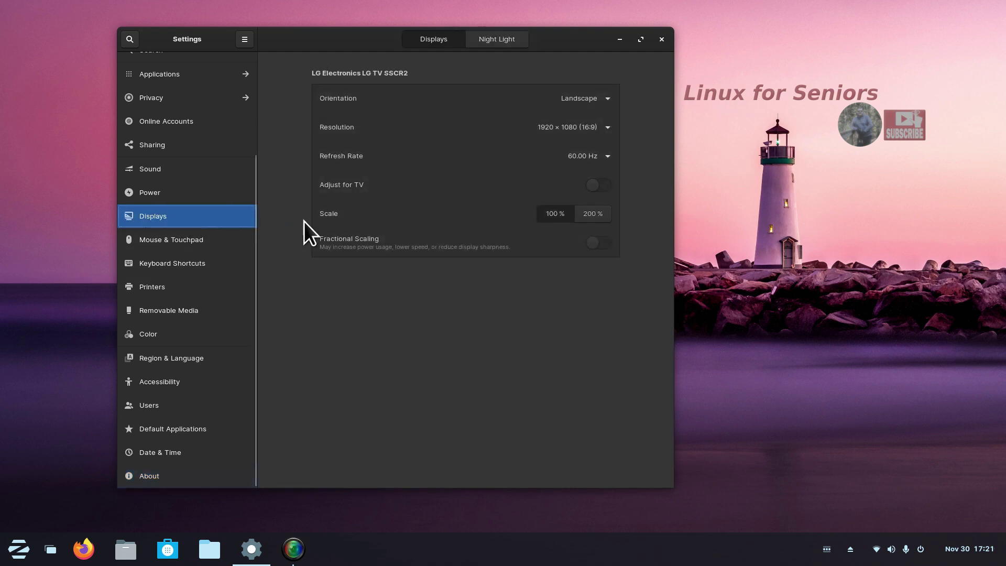
left_click(586, 131)
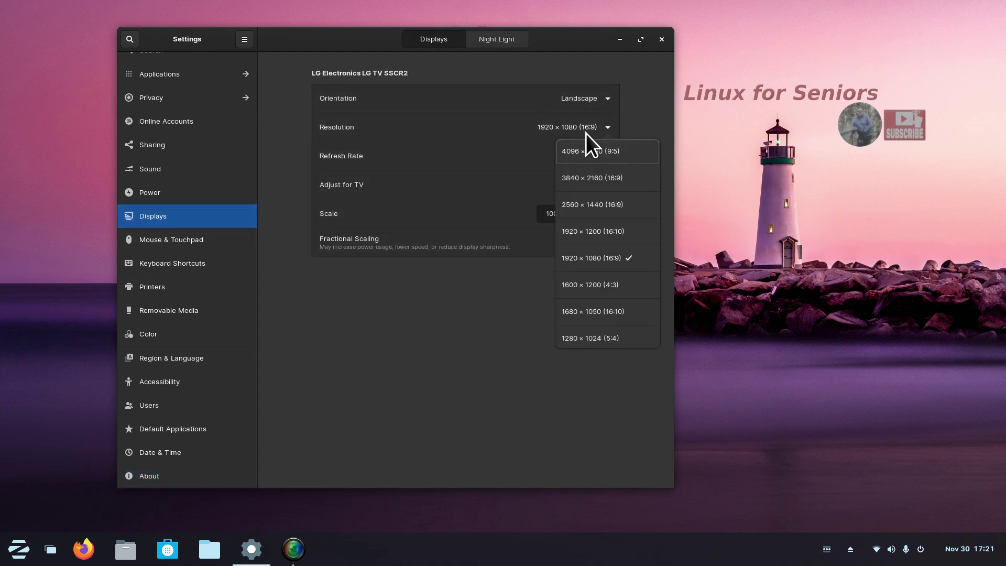
left_click(635, 109)
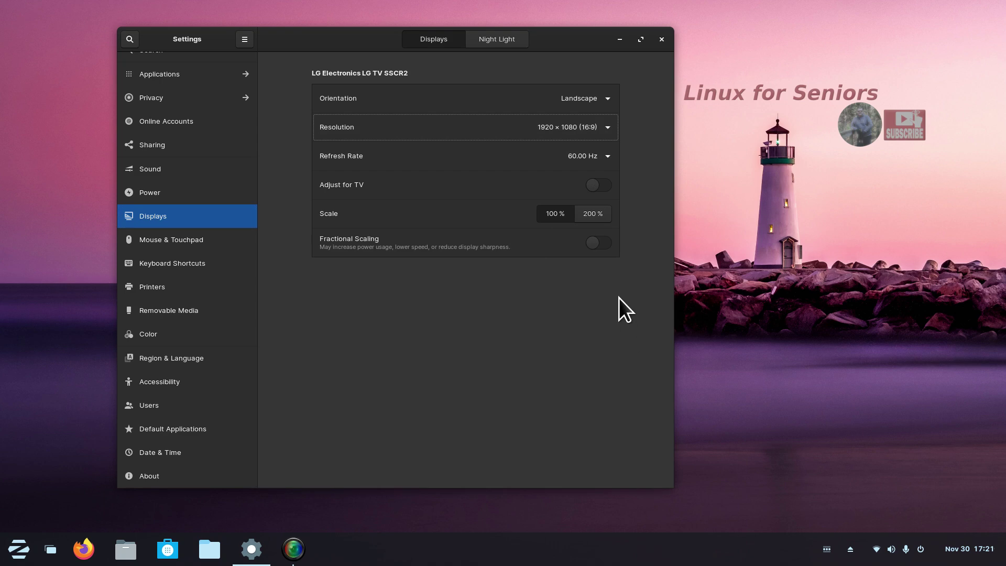
left_click(662, 39)
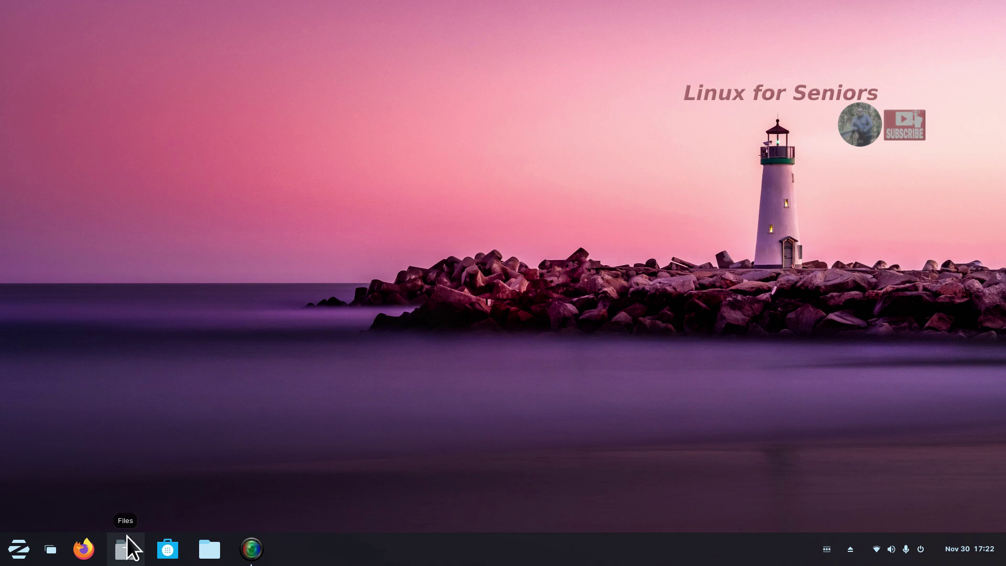
Launch the Software store, move its window up, and search for 'nemo'.
left_click(166, 549)
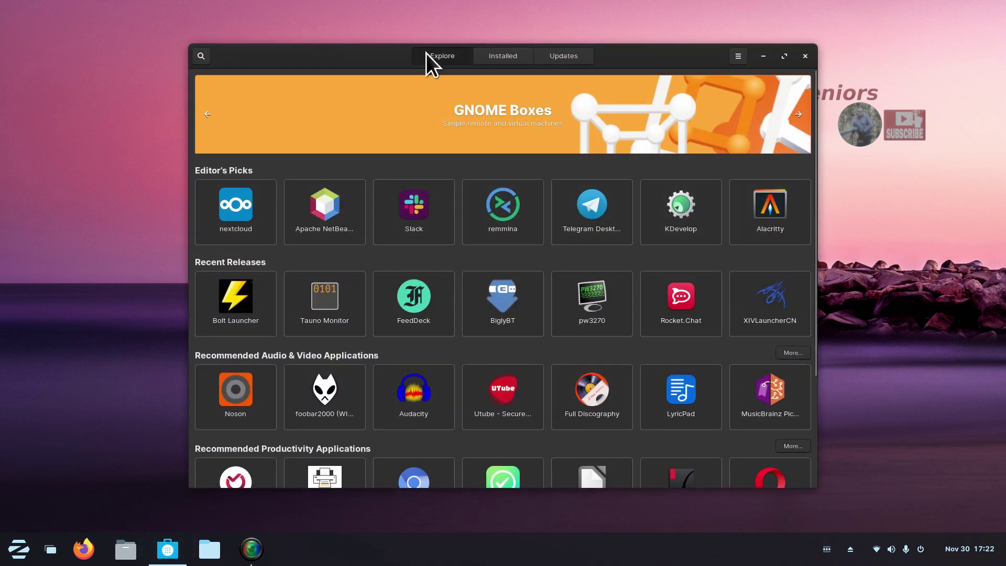
left_click_drag(336, 59, 278, 44)
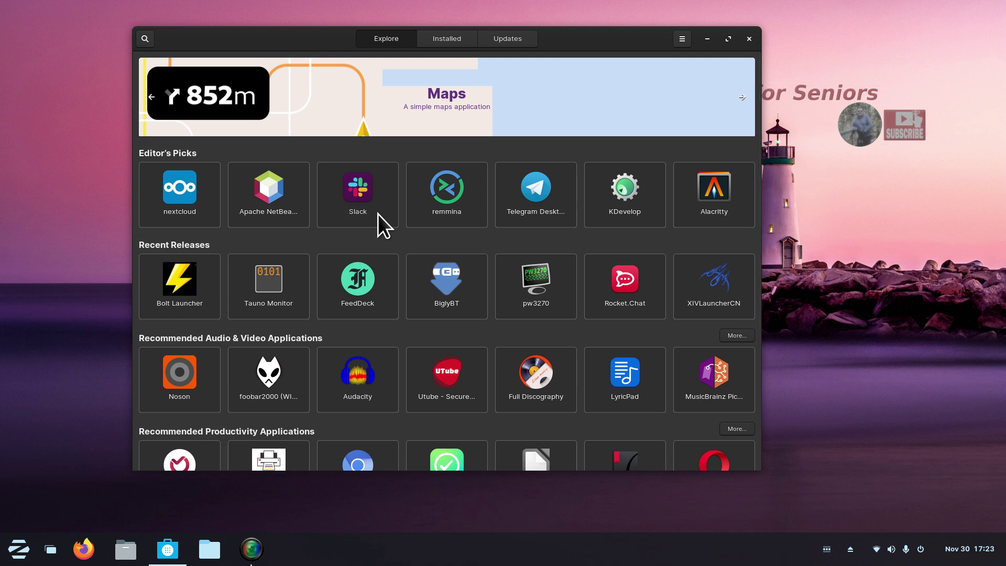
left_click(147, 36)
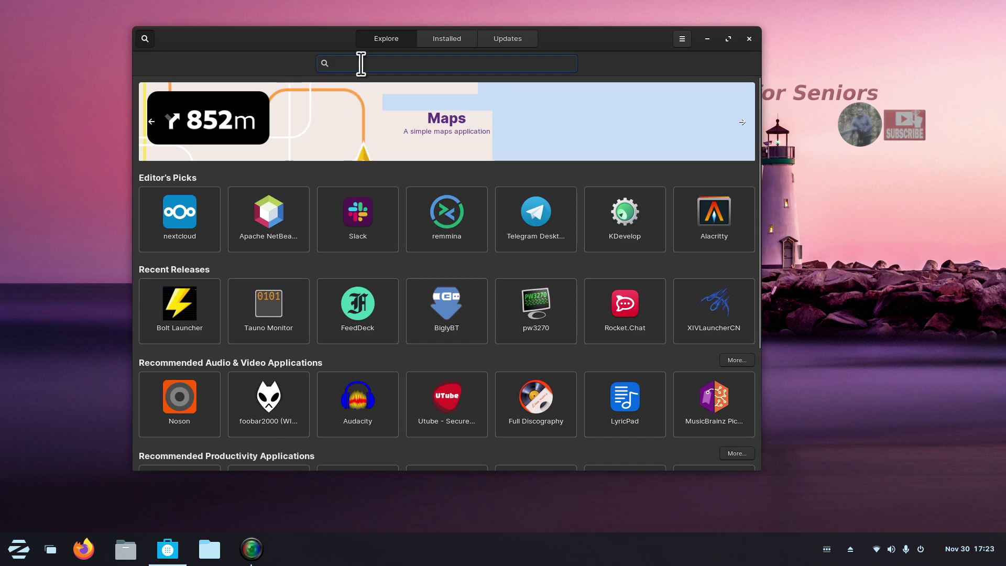
type("nemo")
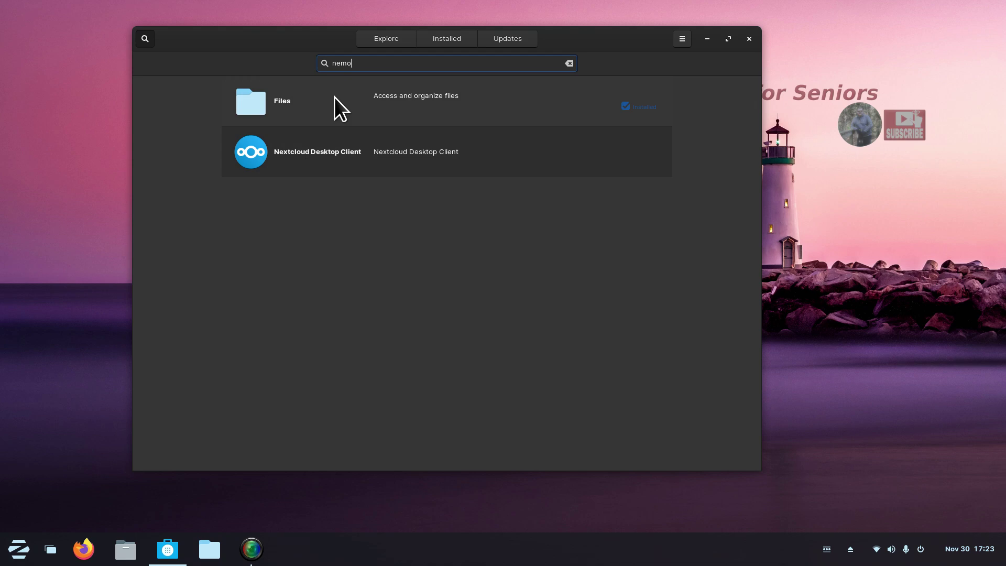
Confirm the Files result is Nemo 4.4.2, review its package sources, then close the store.
left_click(334, 98)
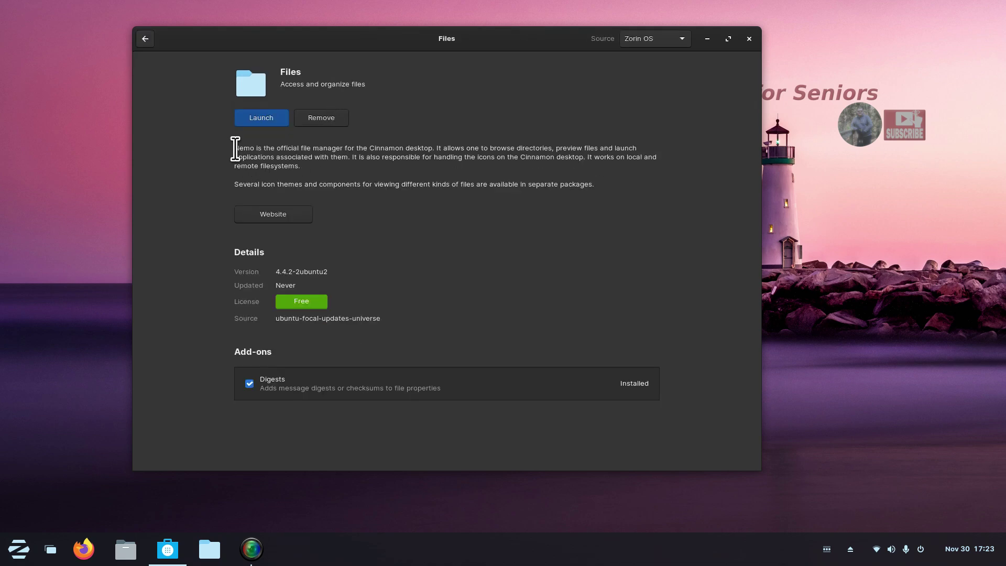
left_click_drag(234, 149, 435, 147)
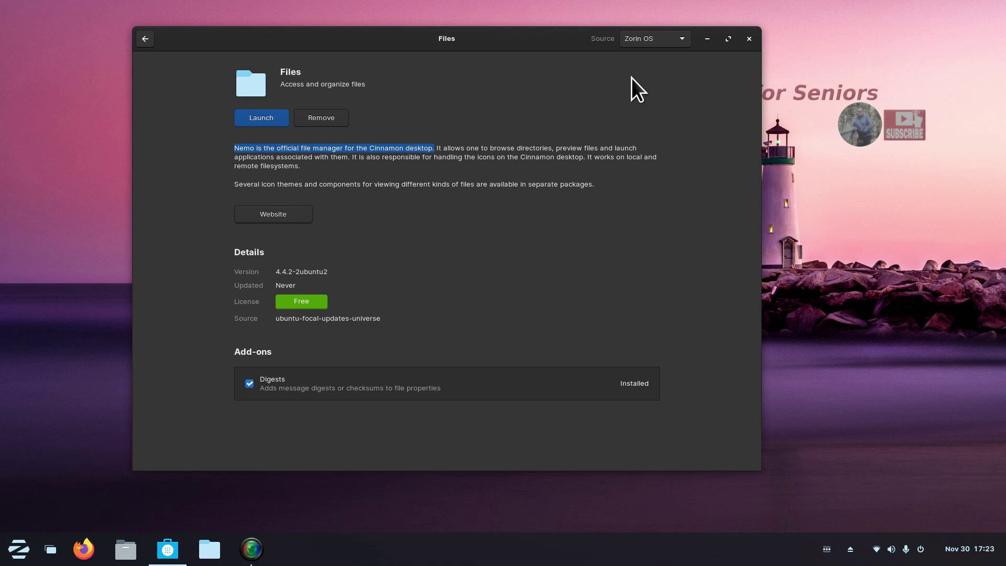
left_click(659, 40)
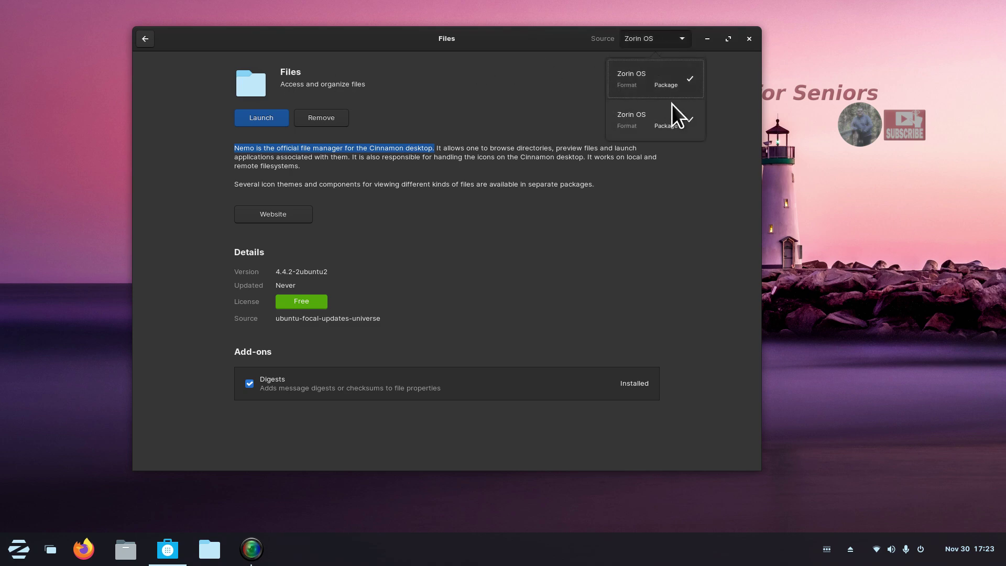
left_click(543, 249)
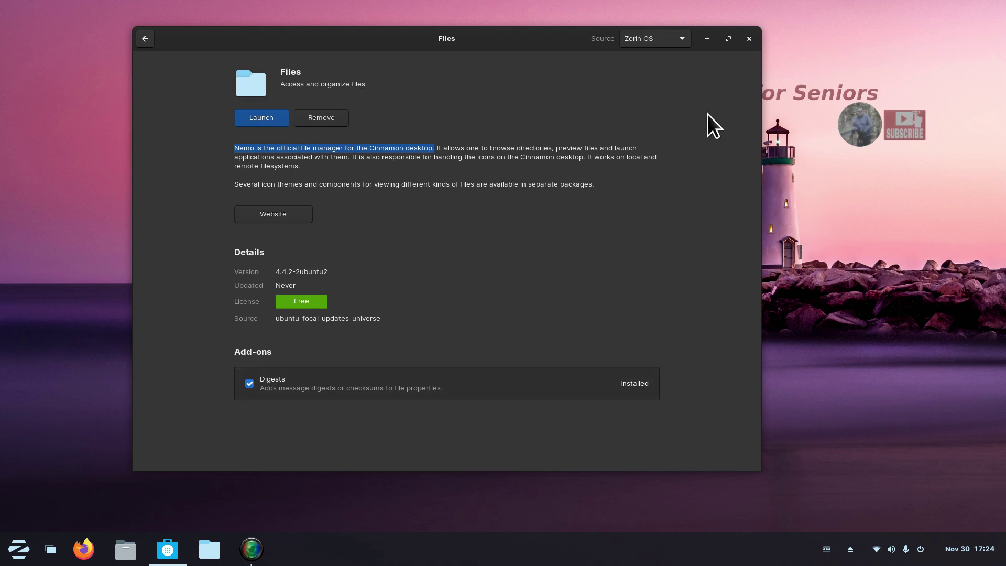
left_click(749, 39)
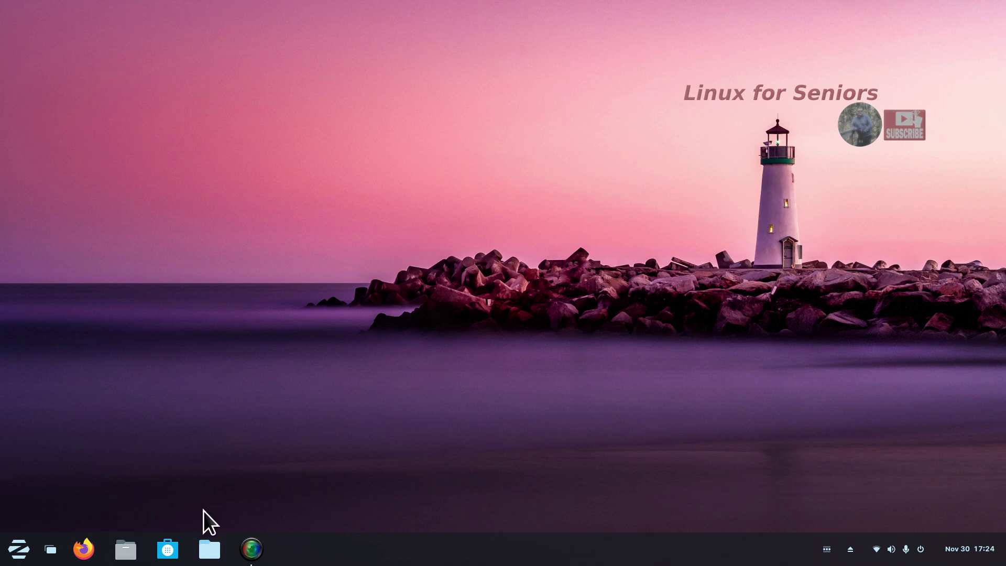
Unpin the Files favourite, then pin the first Files app found by searching 'files'.
right_click(204, 554)
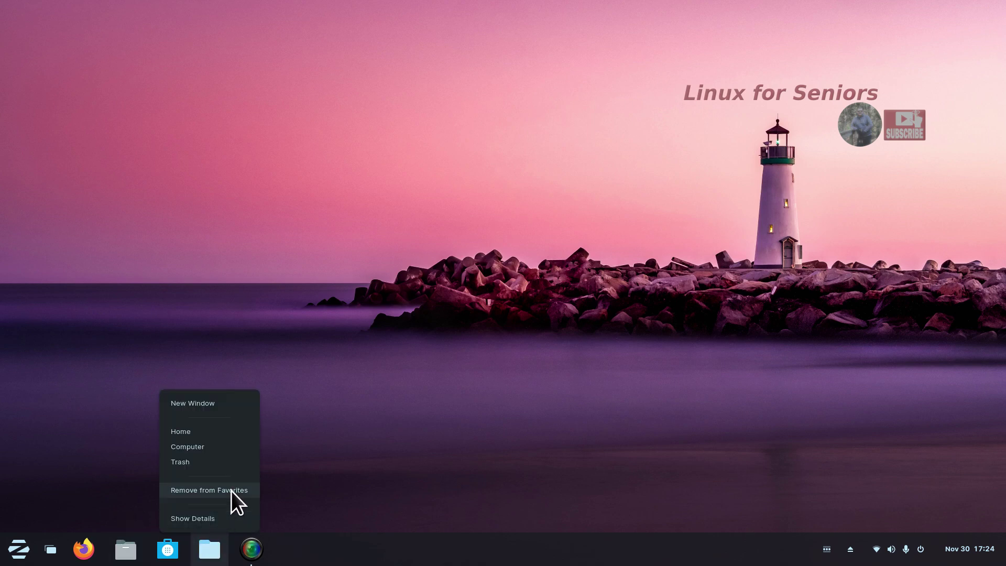
left_click(230, 490)
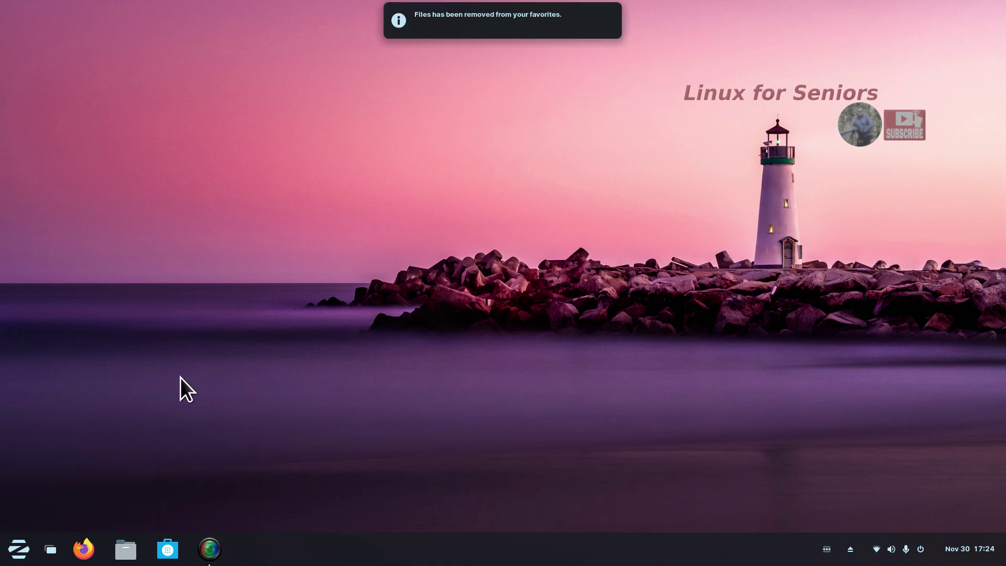
left_click(16, 550)
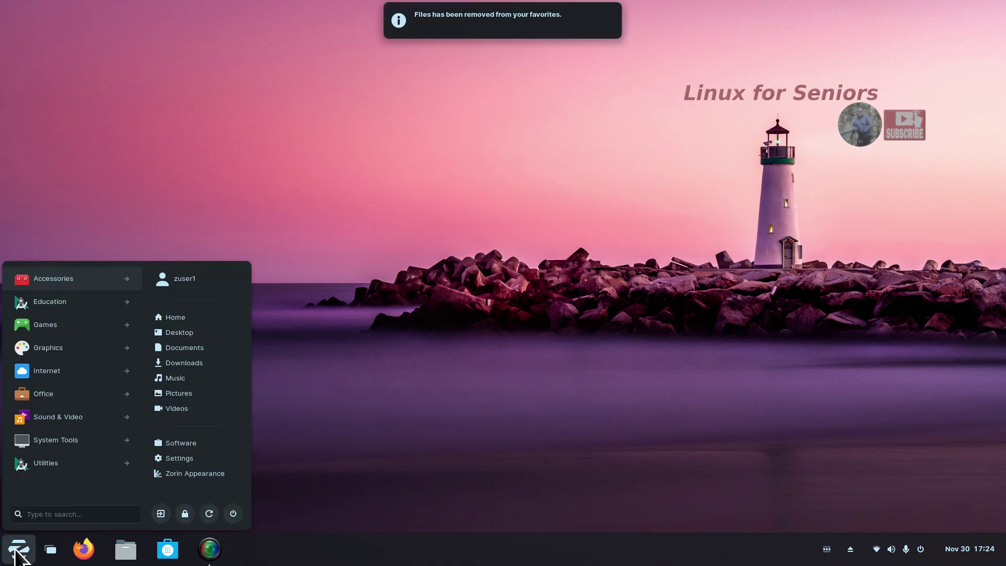
left_click(38, 513)
type("ne")
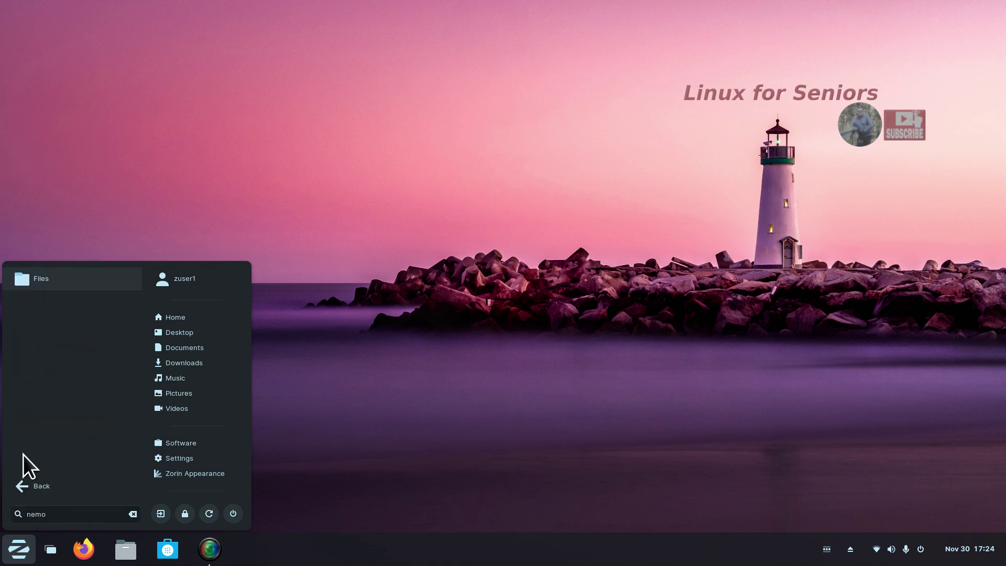
type("mo")
left_click_drag(57, 514, 4, 519)
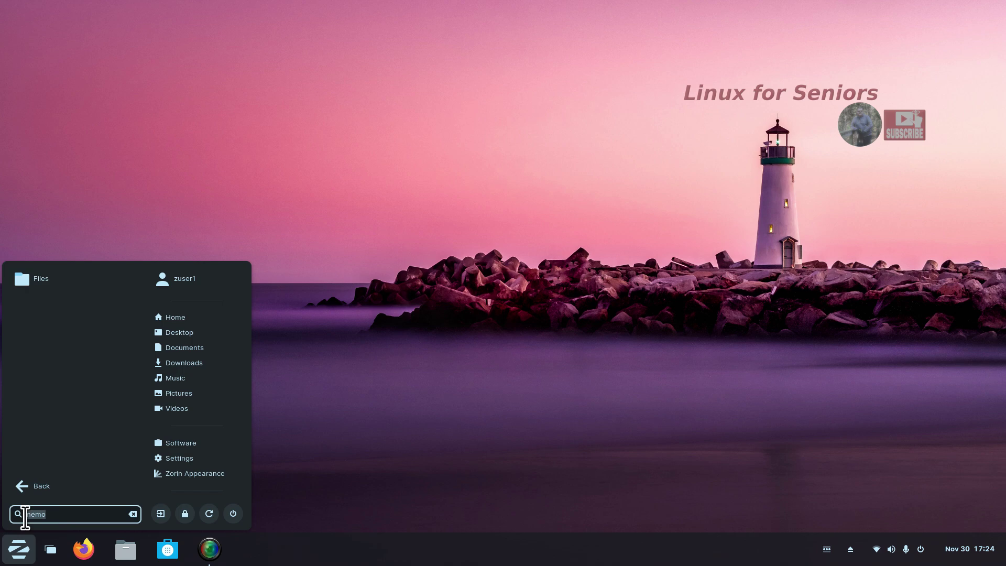
type("files")
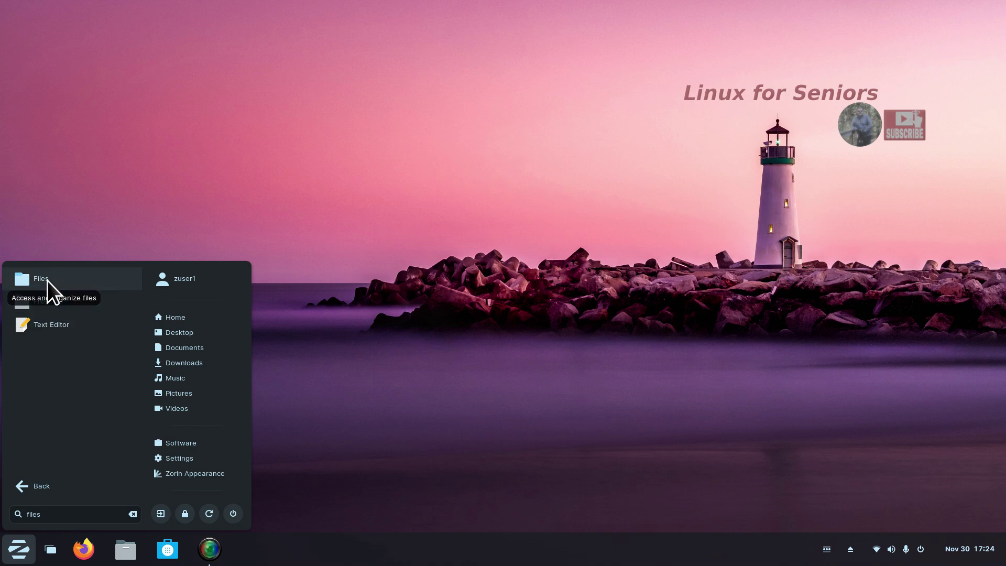
right_click(48, 281)
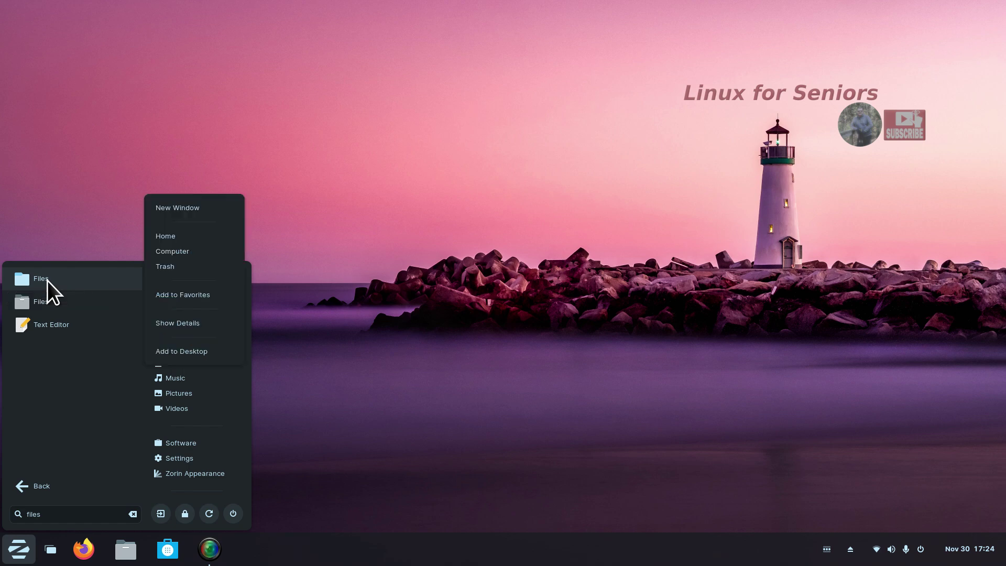
left_click(187, 295)
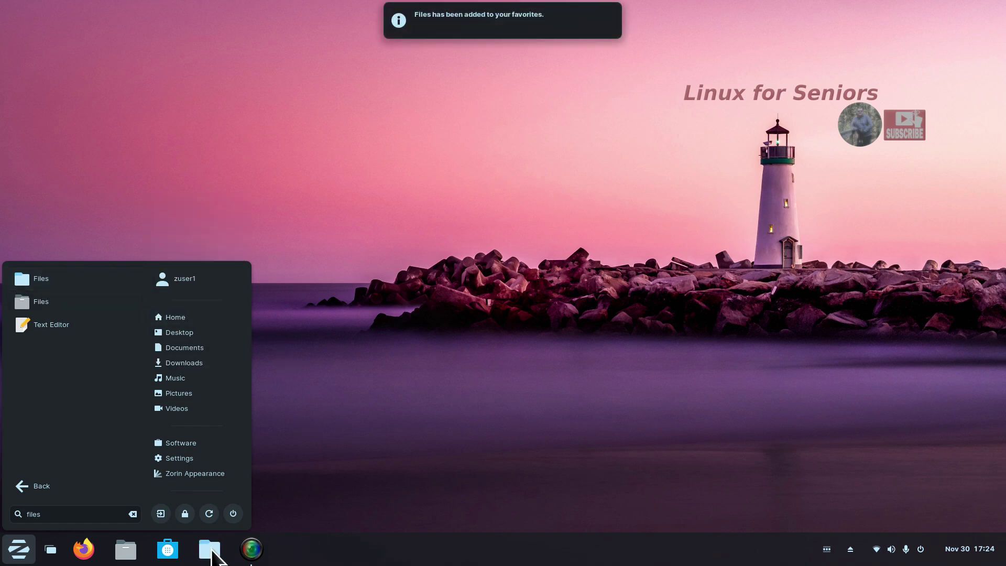
left_click(401, 399)
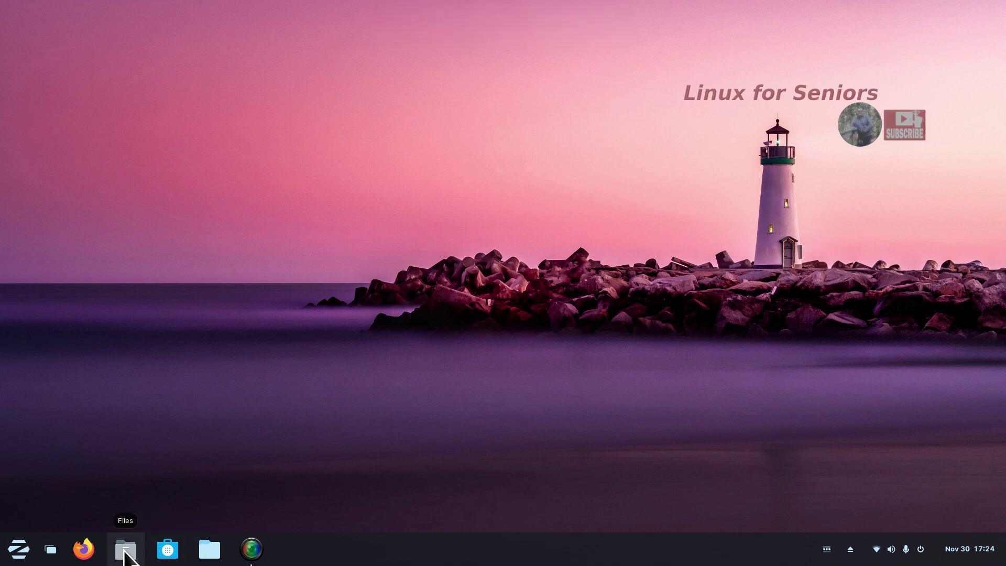
left_click(125, 555)
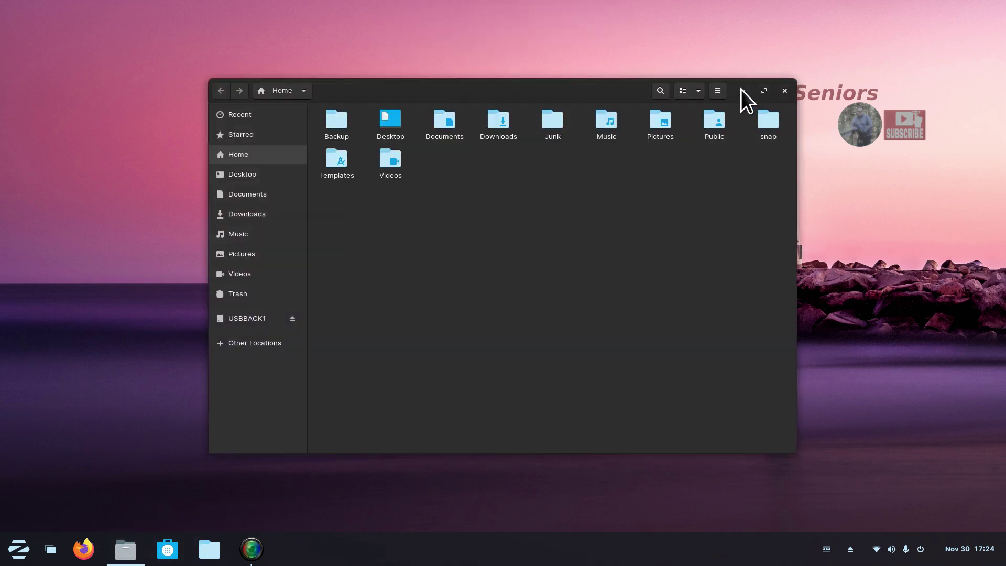
left_click(718, 91)
left_click(689, 281)
left_click(601, 182)
left_click(785, 91)
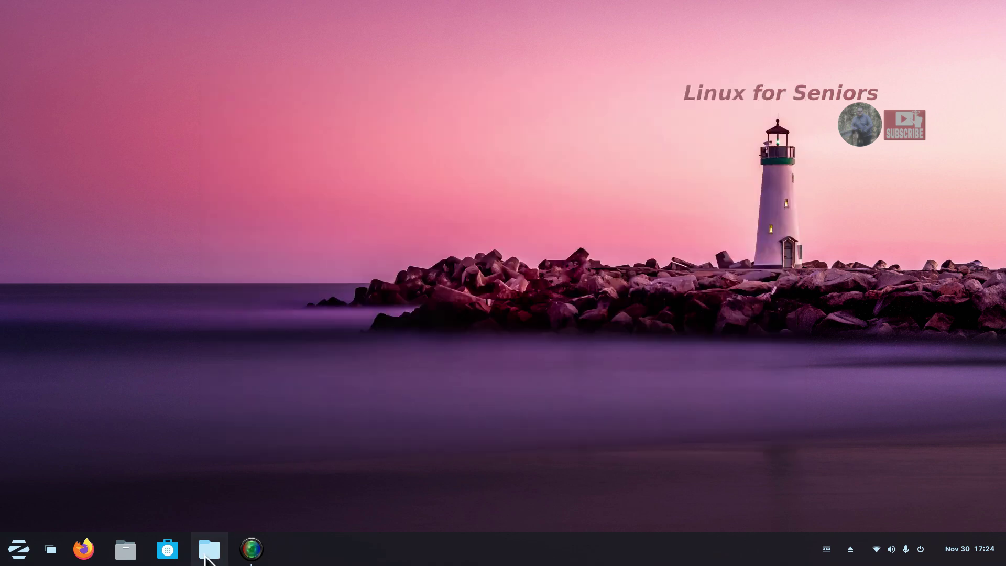
left_click(209, 549)
left_click(276, 93)
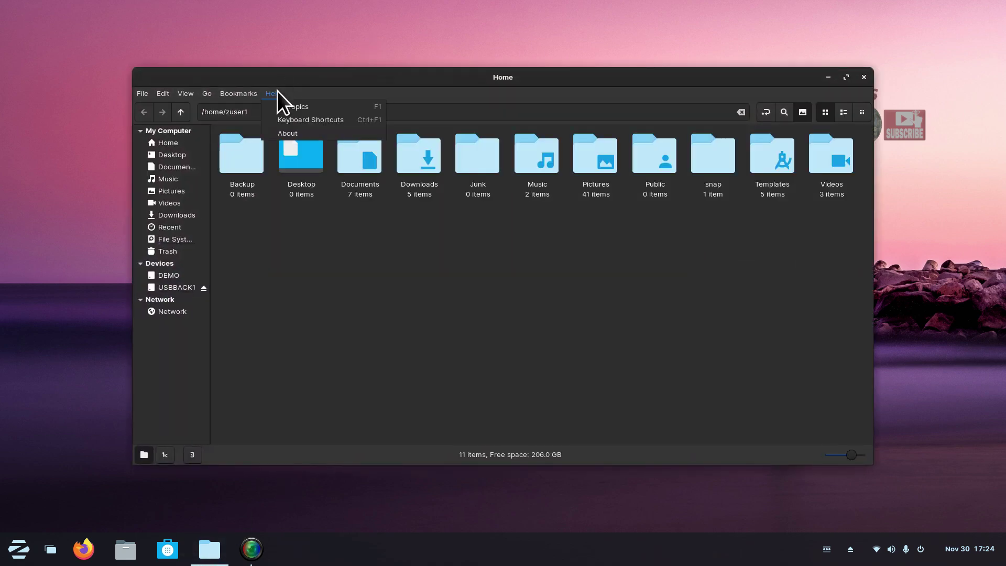
left_click(285, 137)
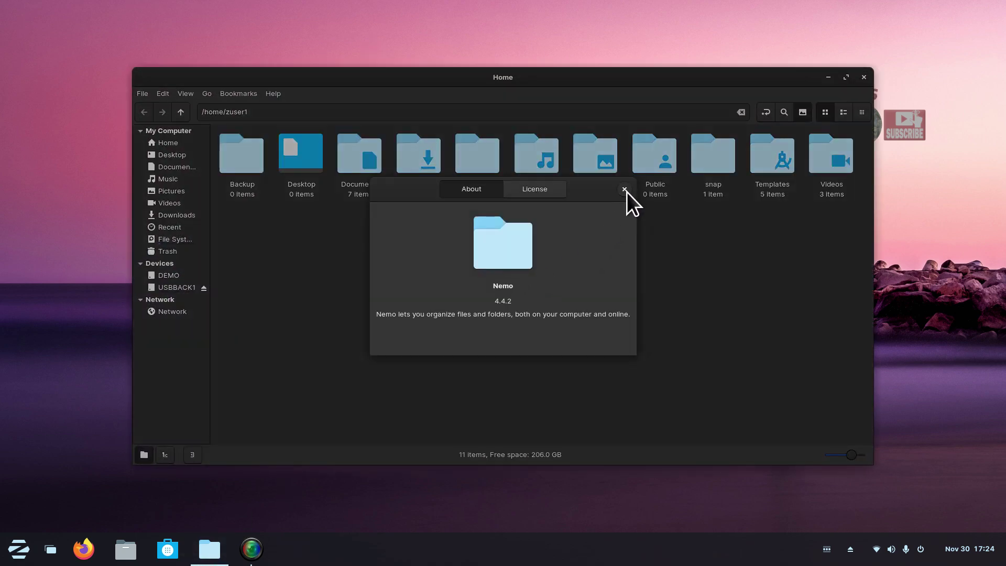
left_click(625, 190)
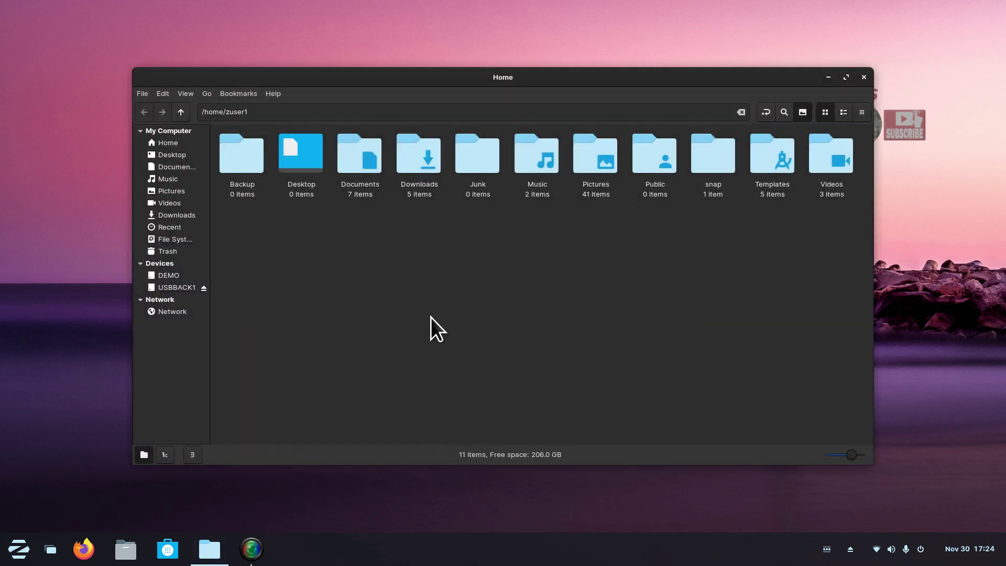
left_click(863, 77)
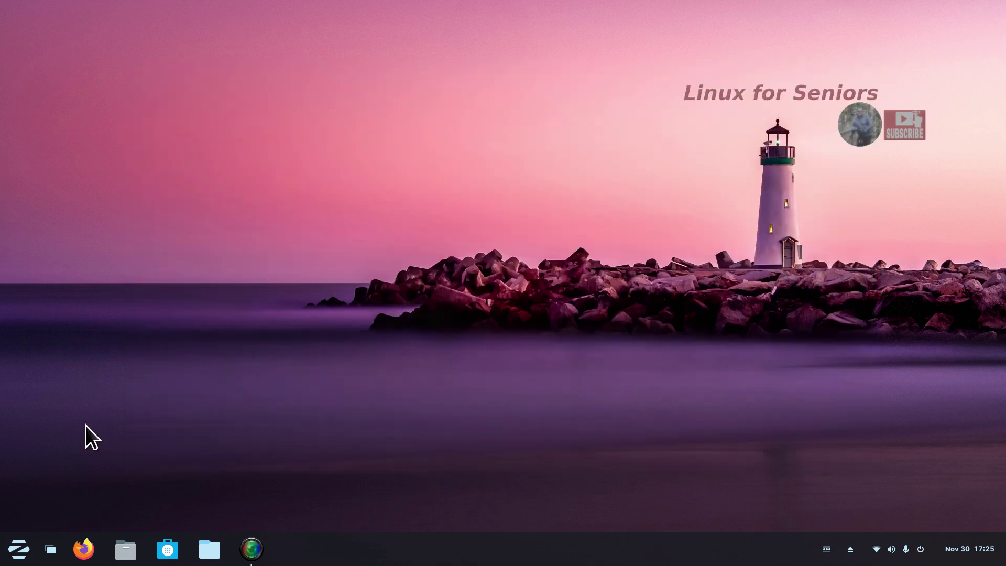
Open Files at Home and check About Files (3.36.3-stable) and its GNOME web page naming Nautilus.
left_click(126, 550)
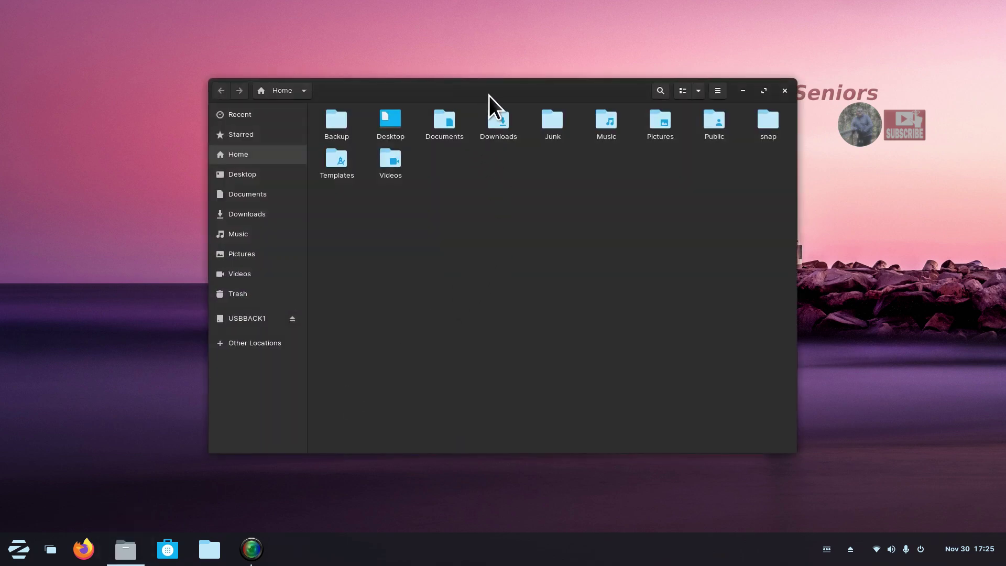
left_click_drag(492, 95, 421, 93)
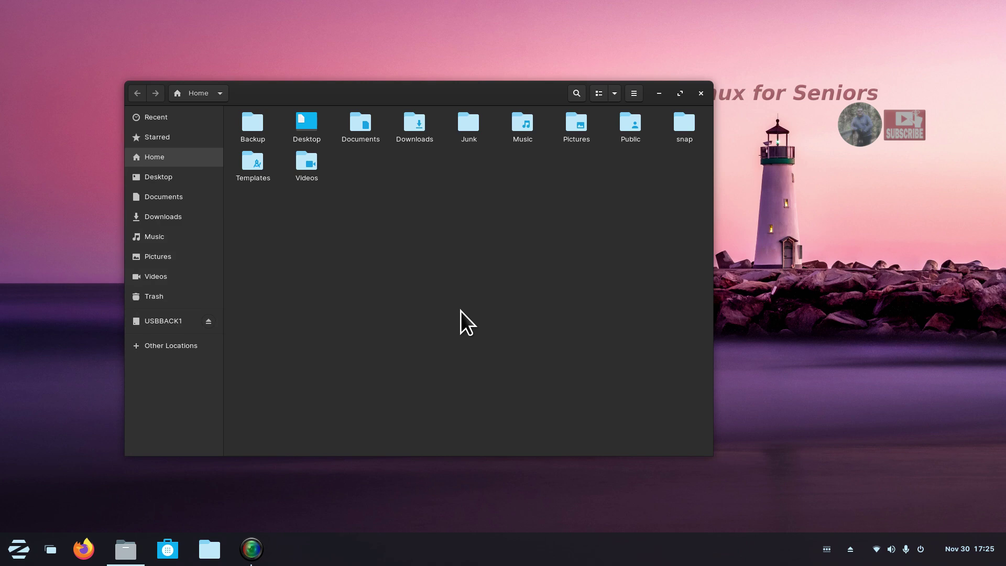
left_click(635, 94)
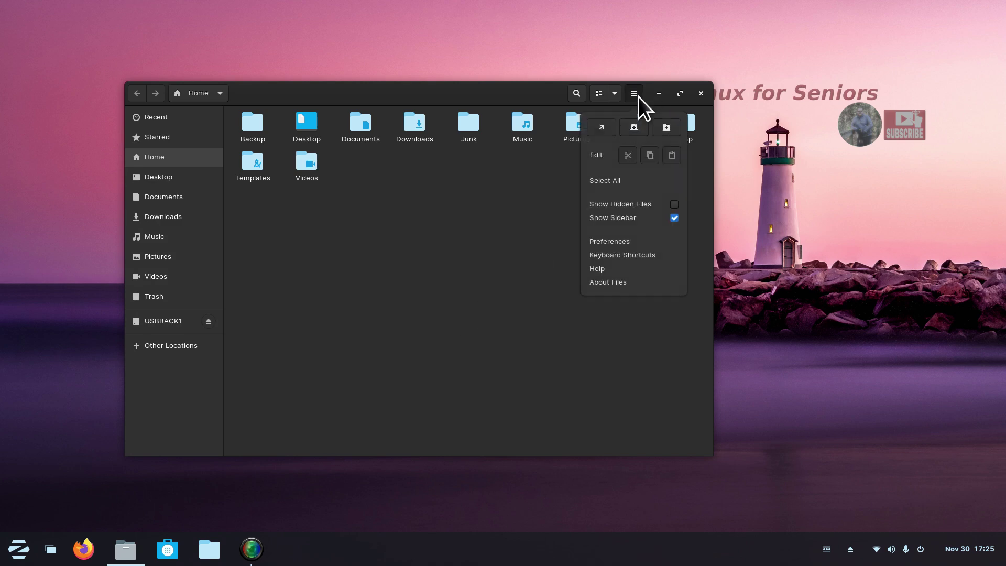
left_click(641, 283)
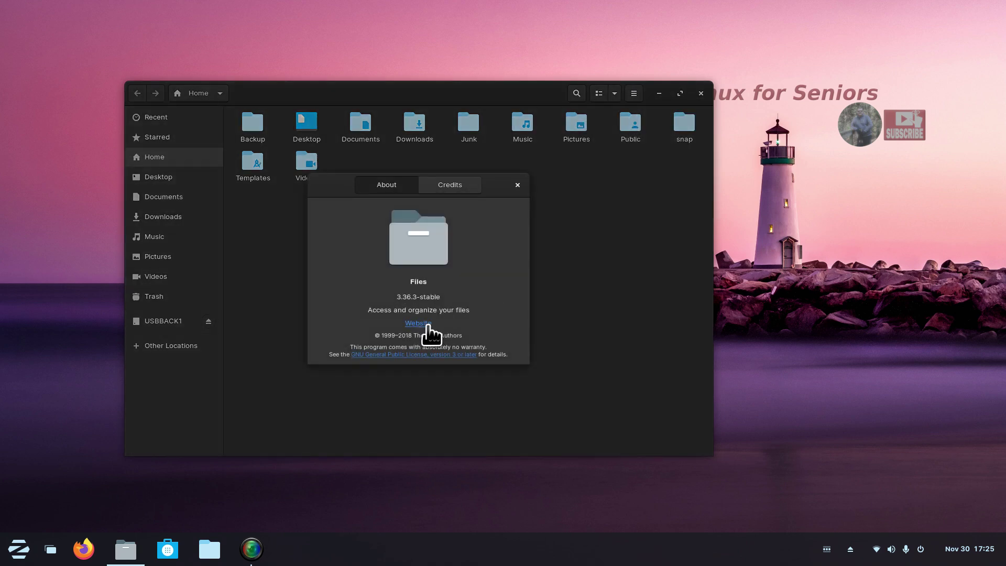
left_click(426, 324)
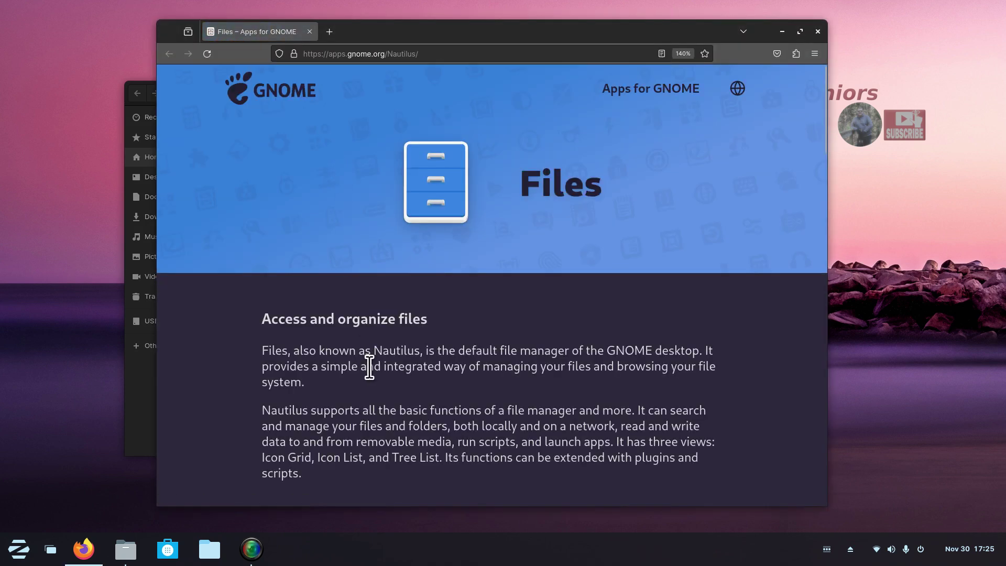
left_click_drag(373, 350, 420, 350)
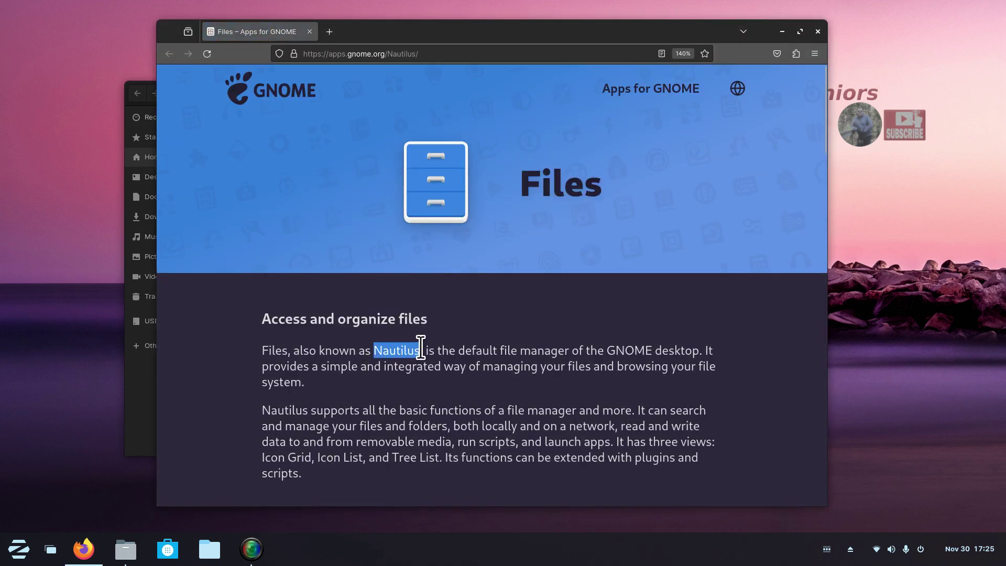
left_click(818, 32)
Close the About box, browse Documents and Pictures, and enlarge the Pictures thumbnails two levels.
left_click(517, 185)
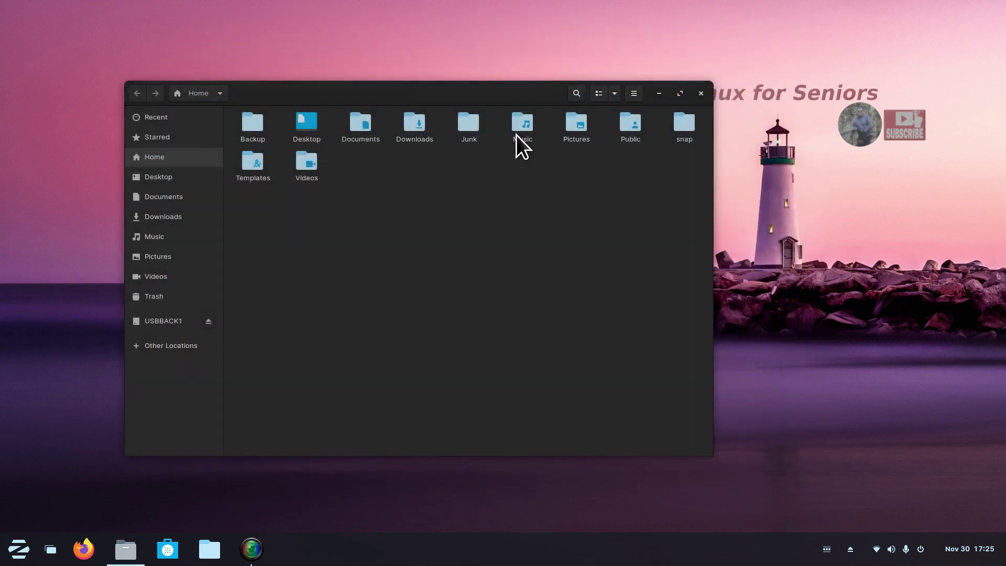
mouse_move(493, 96)
left_mouse_down()
mouse_move(460, 74)
mouse_move(491, 86)
left_mouse_up()
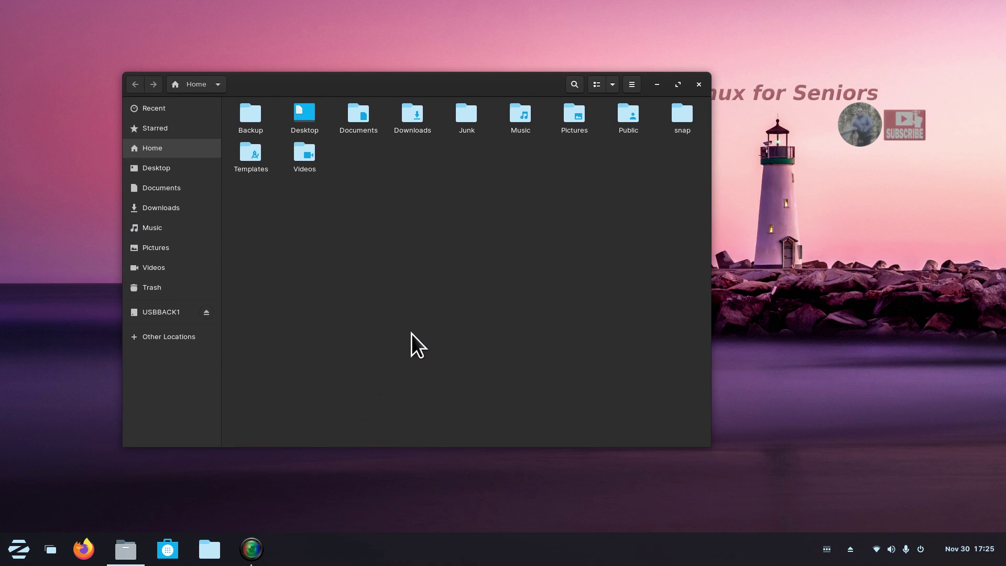
left_click(614, 85)
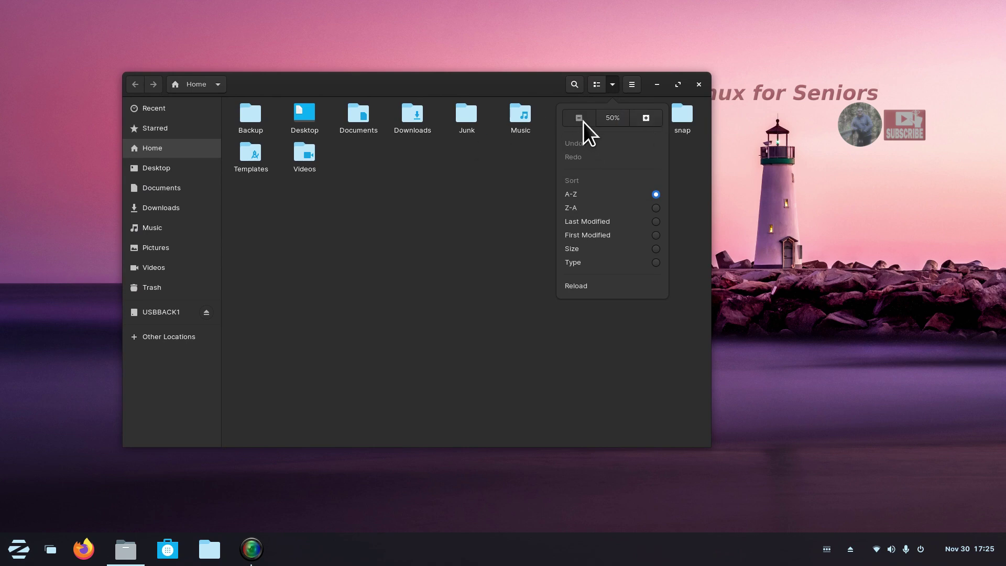
left_click(498, 272)
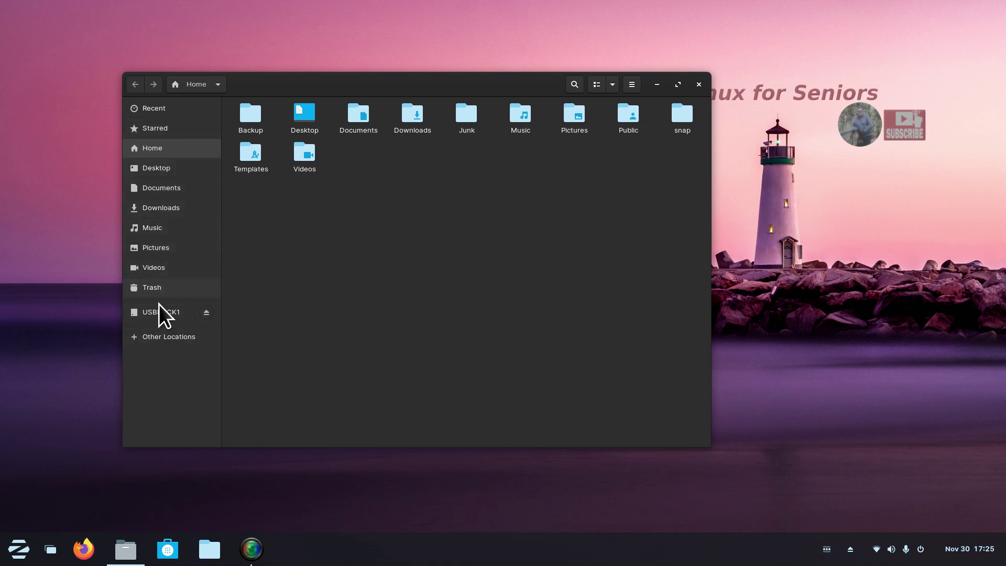
left_click(162, 187)
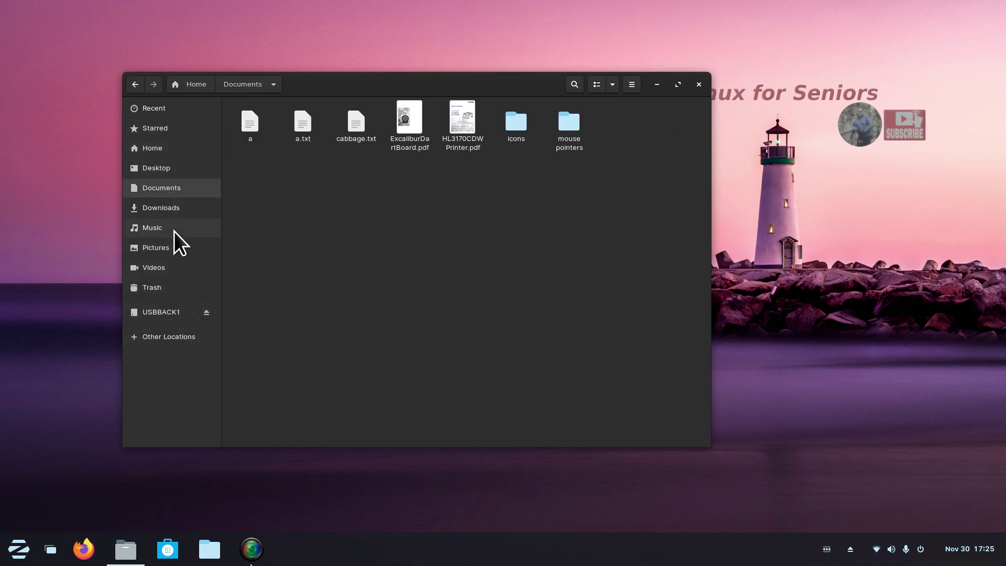
left_click(165, 247)
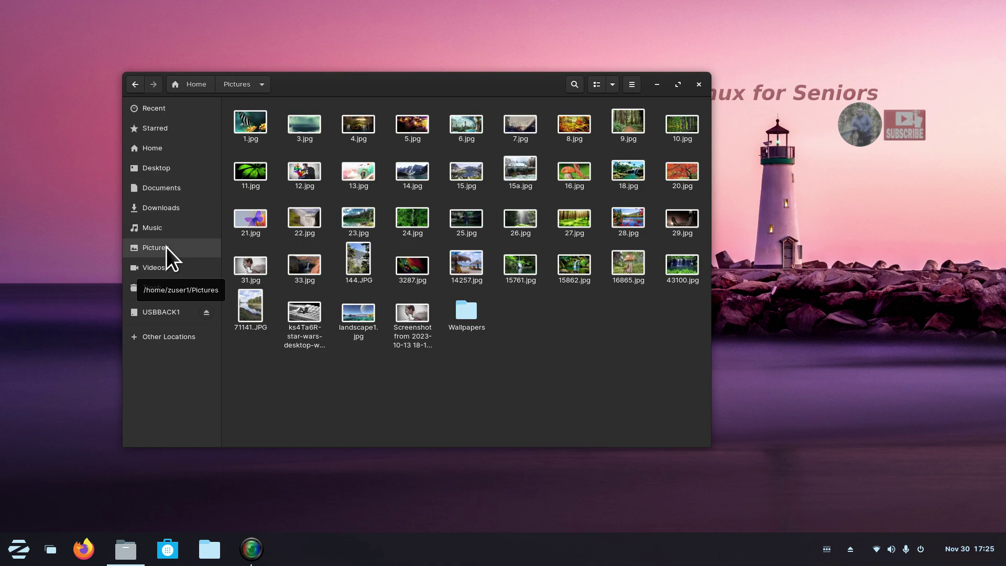
left_click(613, 85)
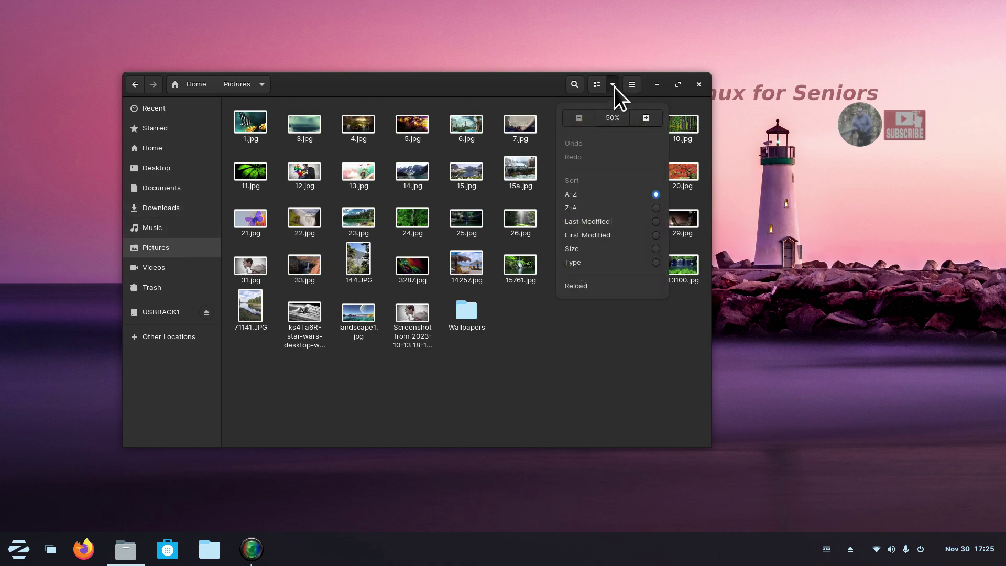
left_click(646, 118)
left_click(646, 118)
left_click(646, 118)
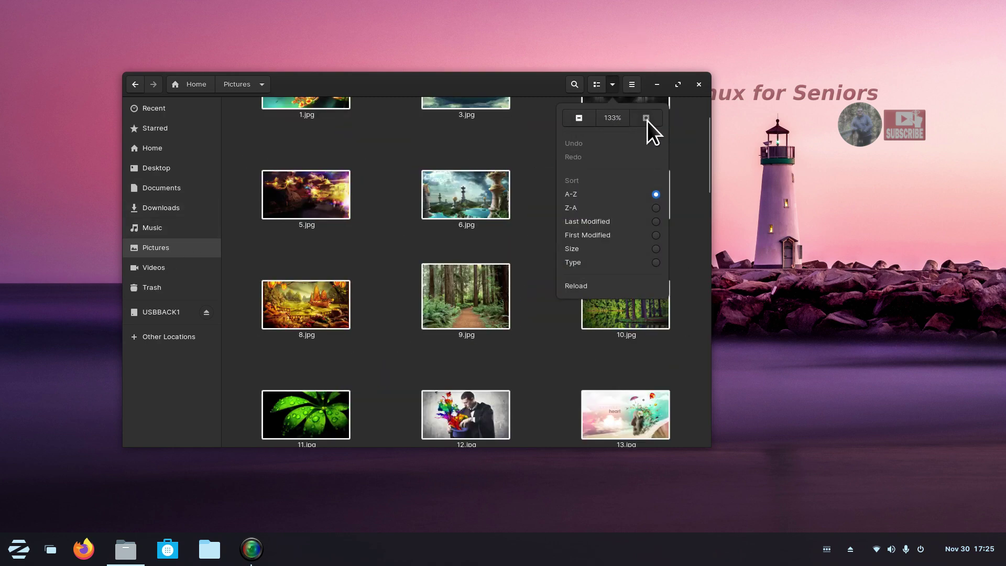
left_click(536, 200)
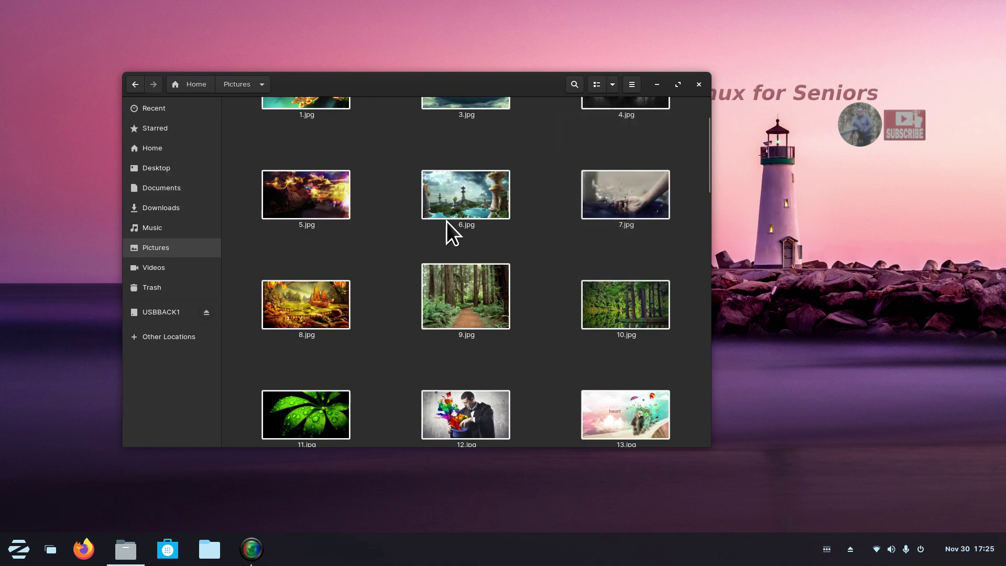
Return to Home and resize the folder icons to a medium grid.
left_click(166, 147)
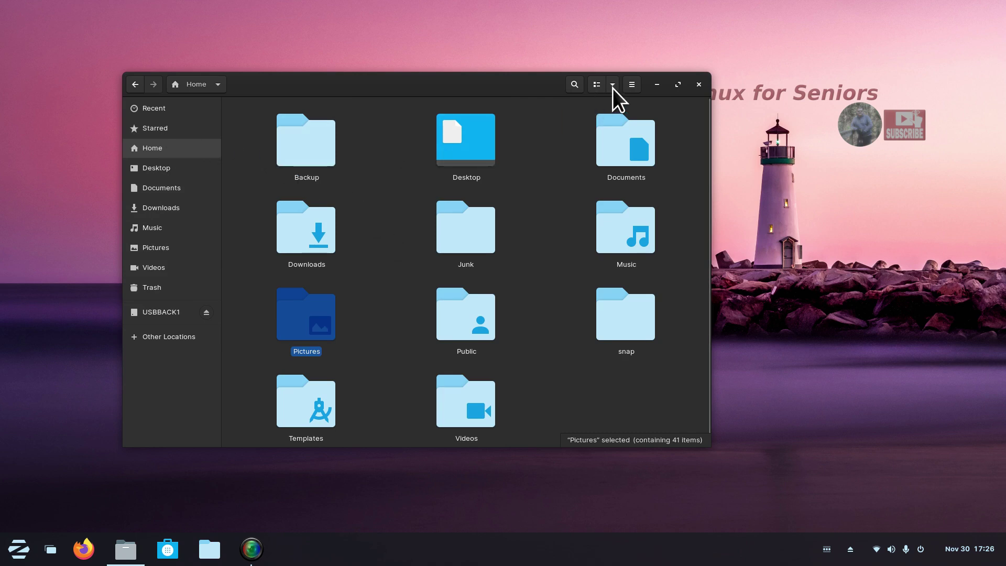
left_click(560, 164)
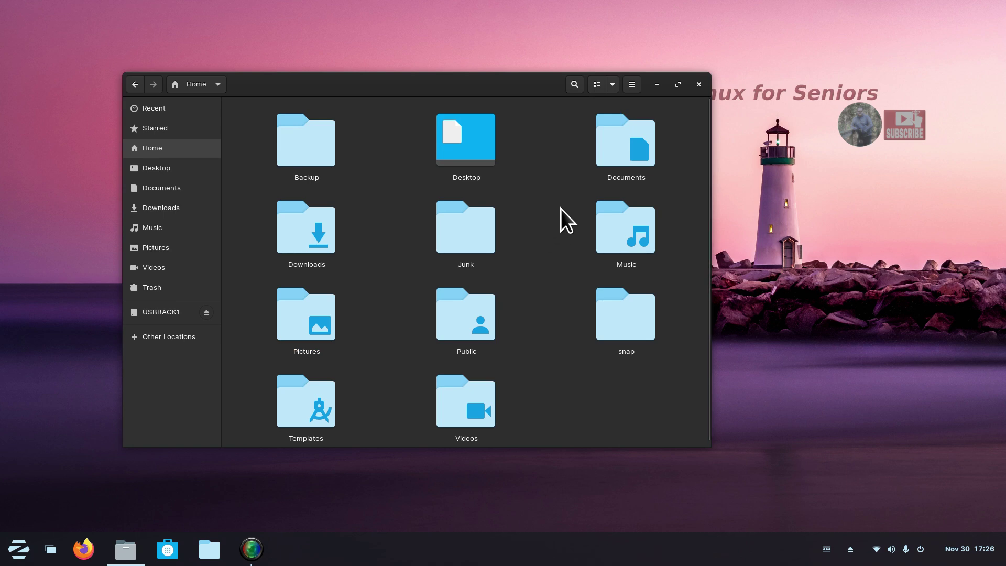
key("ctrl+minus")
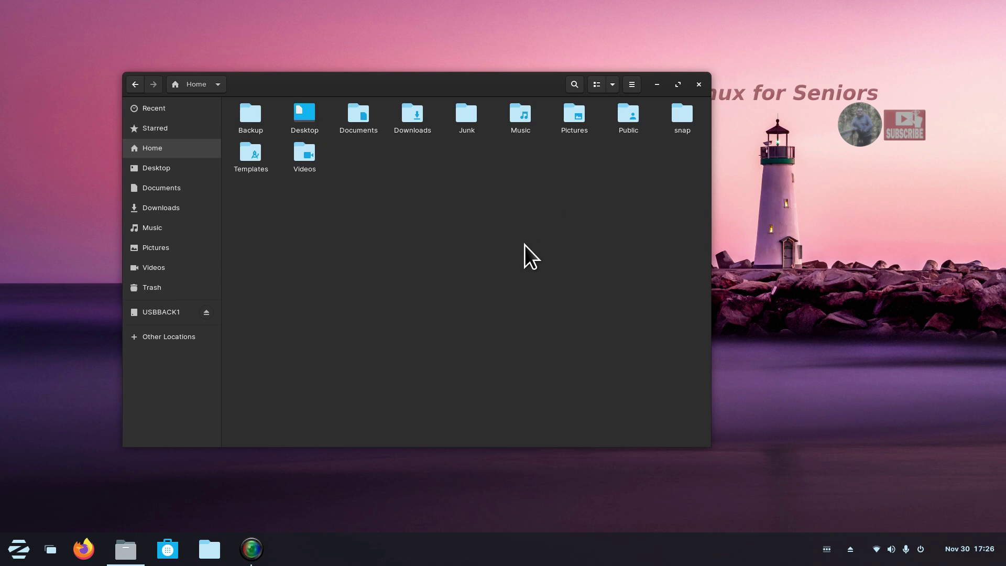
key("ctrl+plus")
key("ctrl+minus")
key("ctrl+plus")
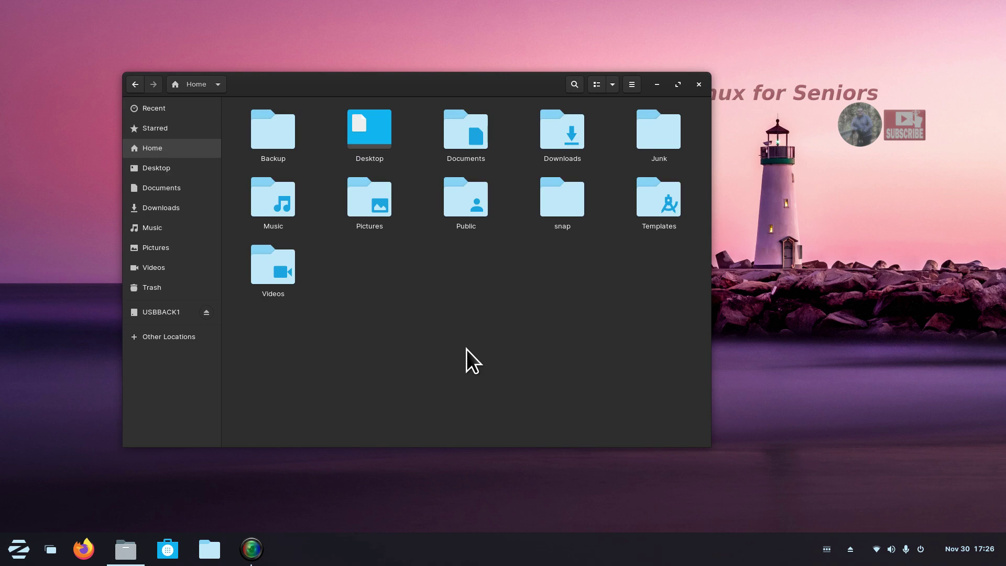
Confirm the USBBACK1 drive and Backup folder are empty, then select all eleven Home folders.
left_click(271, 135)
right_click(362, 283)
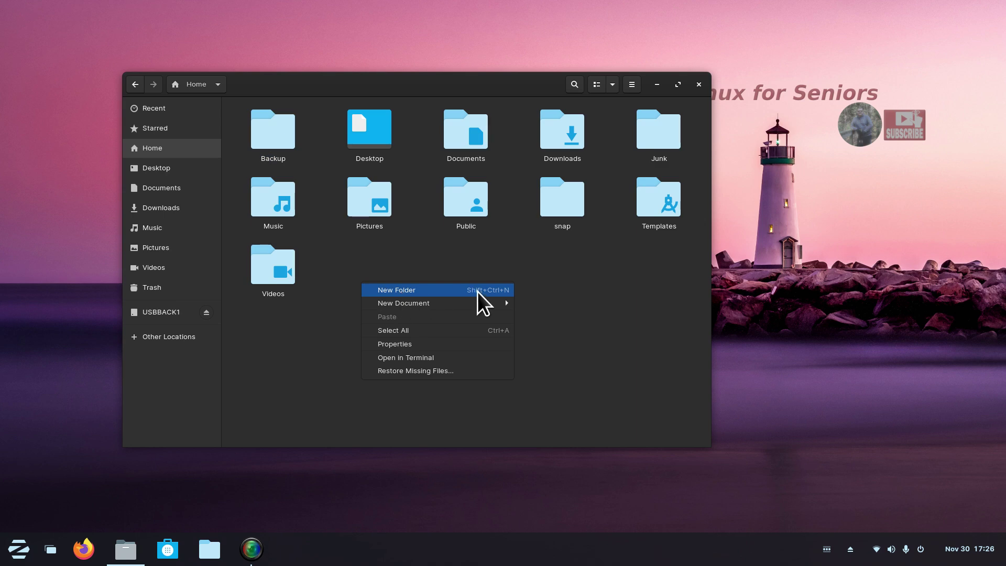
left_click(333, 343)
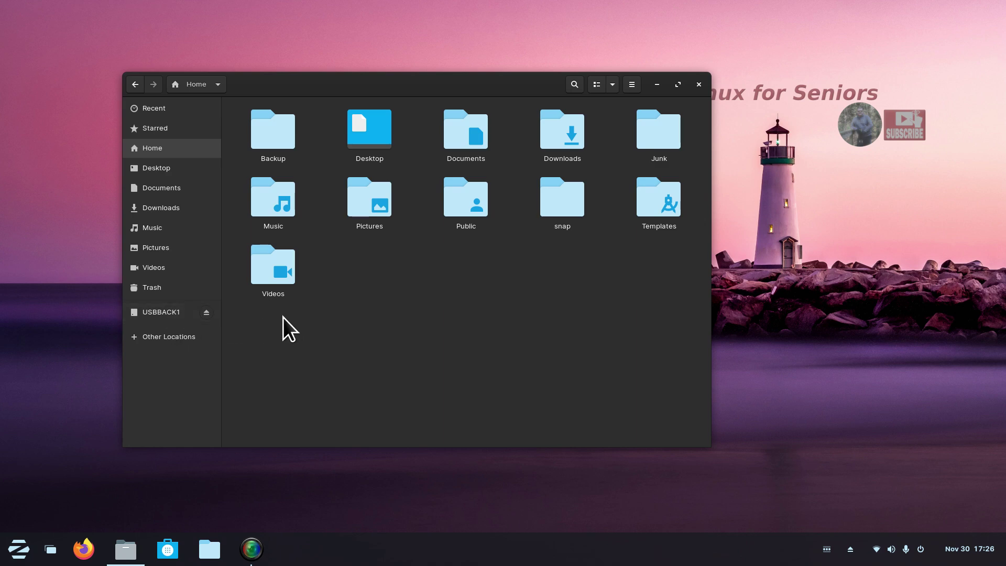
left_click(180, 317)
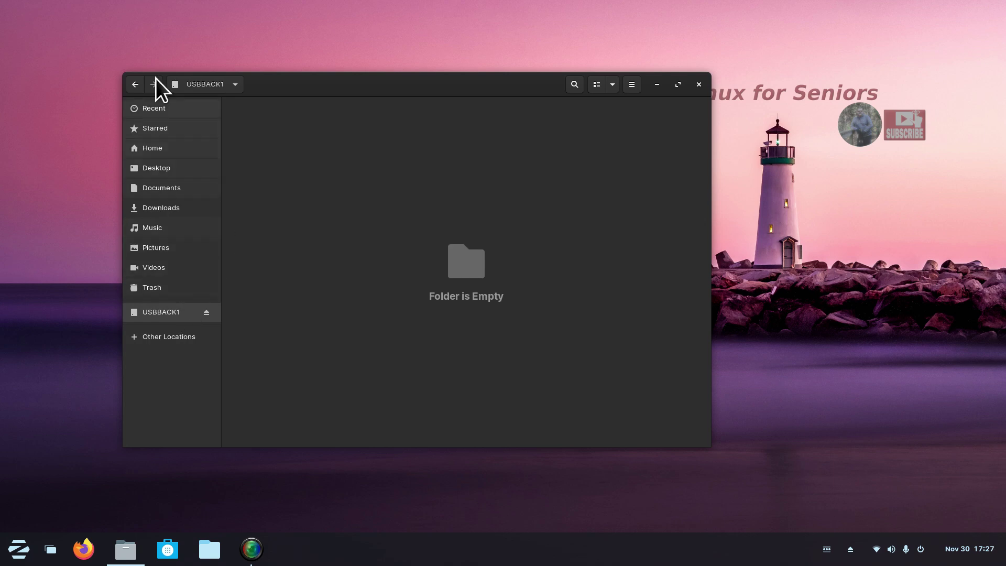
left_click(168, 149)
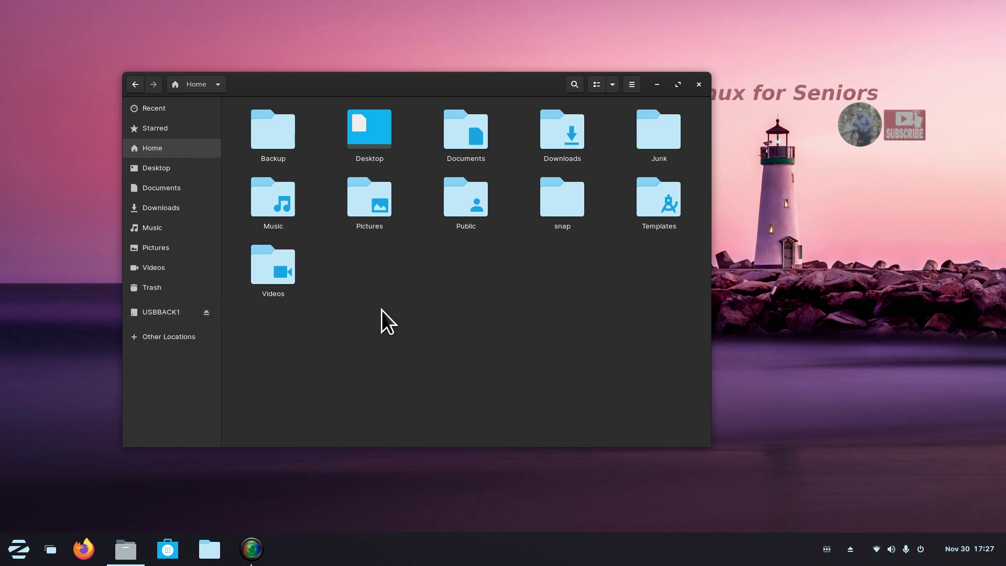
double_click(271, 137)
left_click(199, 84)
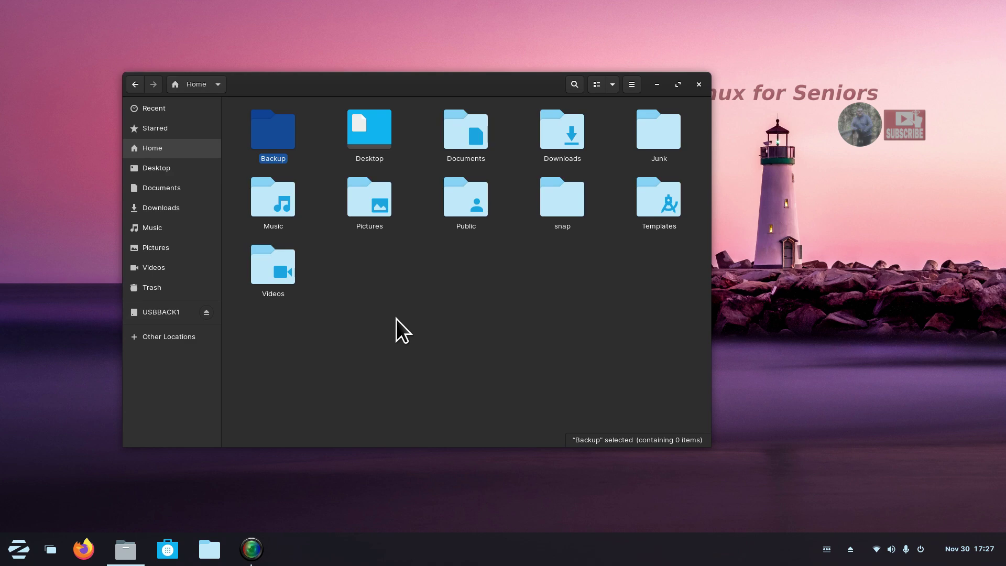
key("ctrl+a")
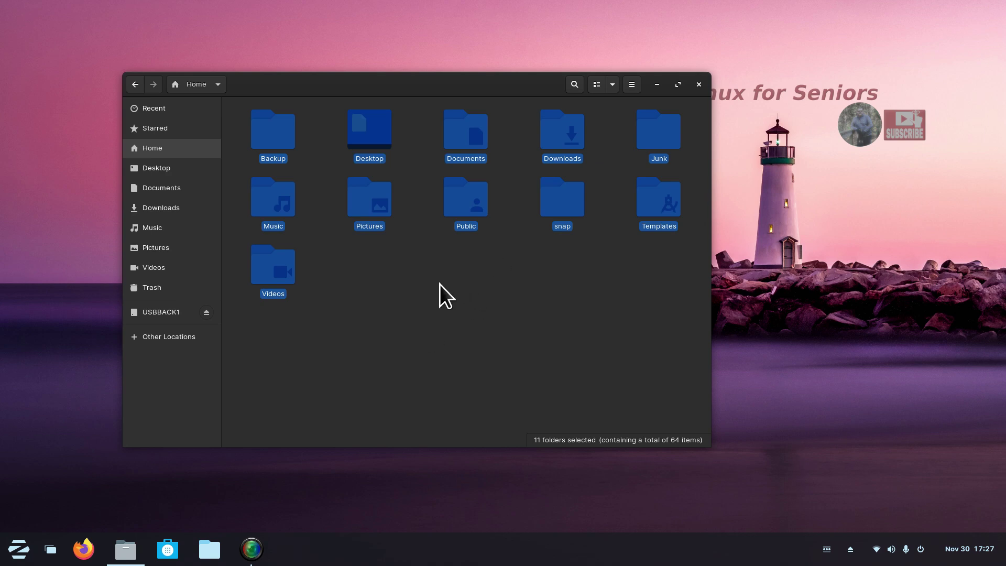
Start compressing the 11 folders and compare the .7z, .zip and .tar.xz archive formats.
right_click(371, 197)
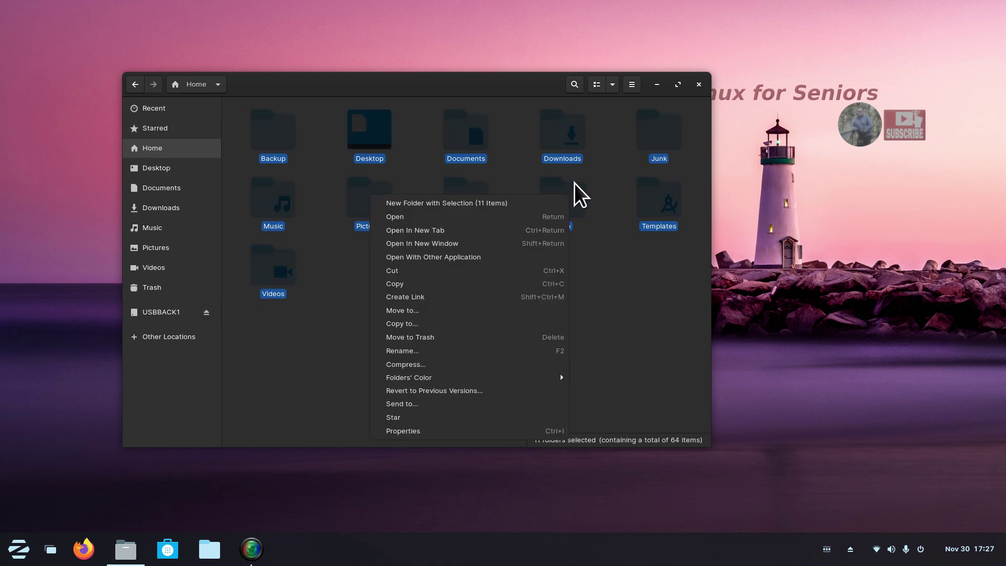
left_click(426, 366)
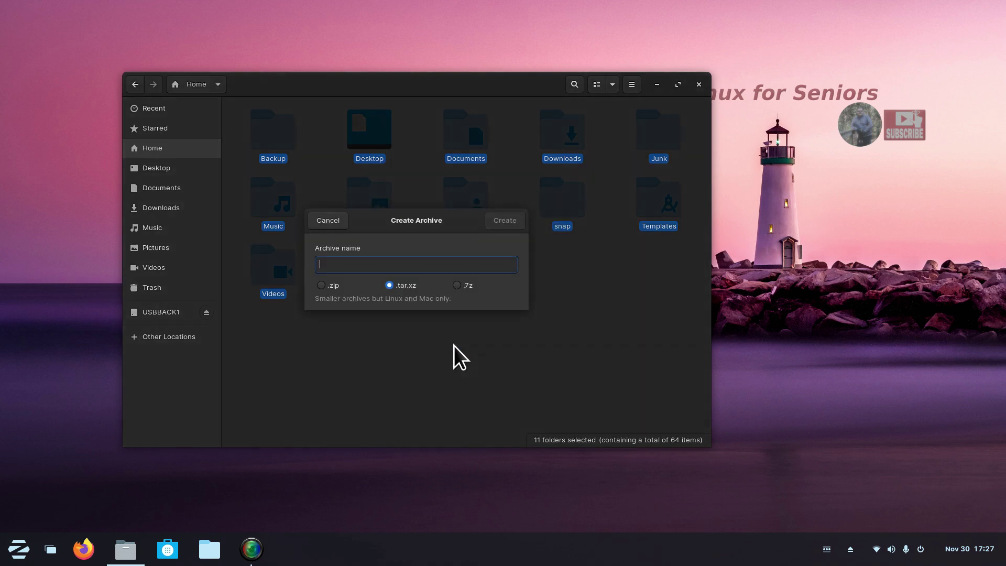
left_click_drag(401, 226, 400, 166)
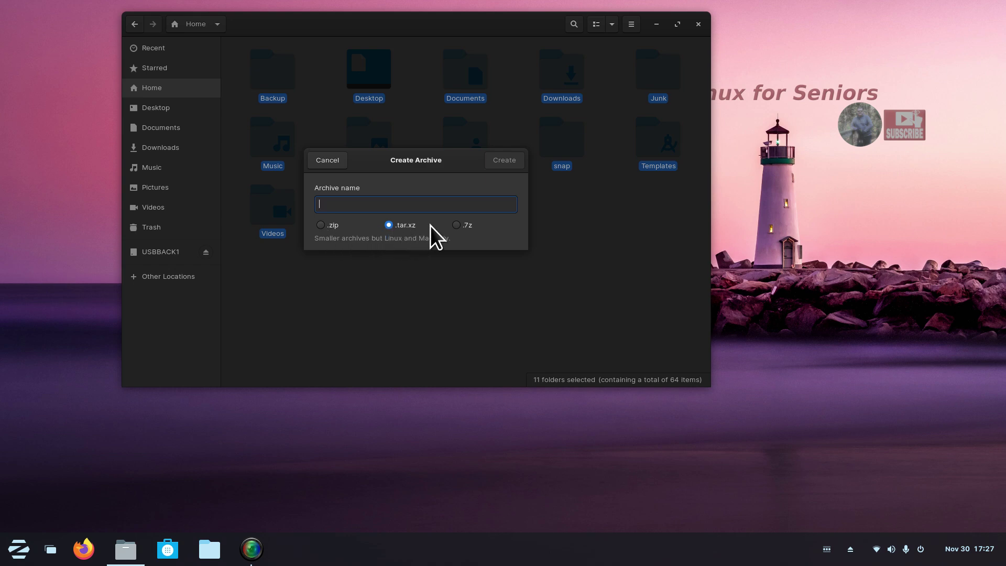
left_click(460, 225)
left_click(320, 225)
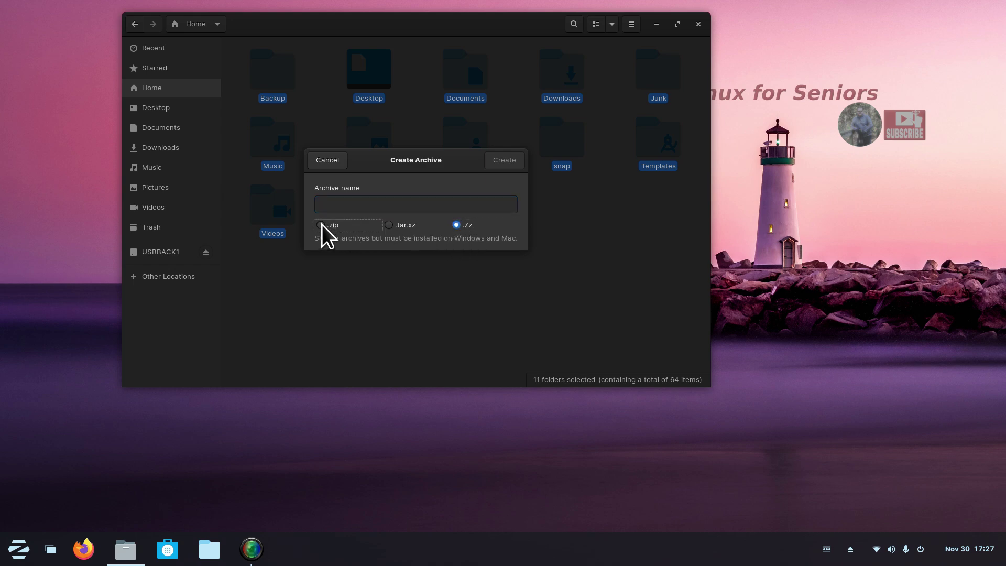
left_click(392, 227)
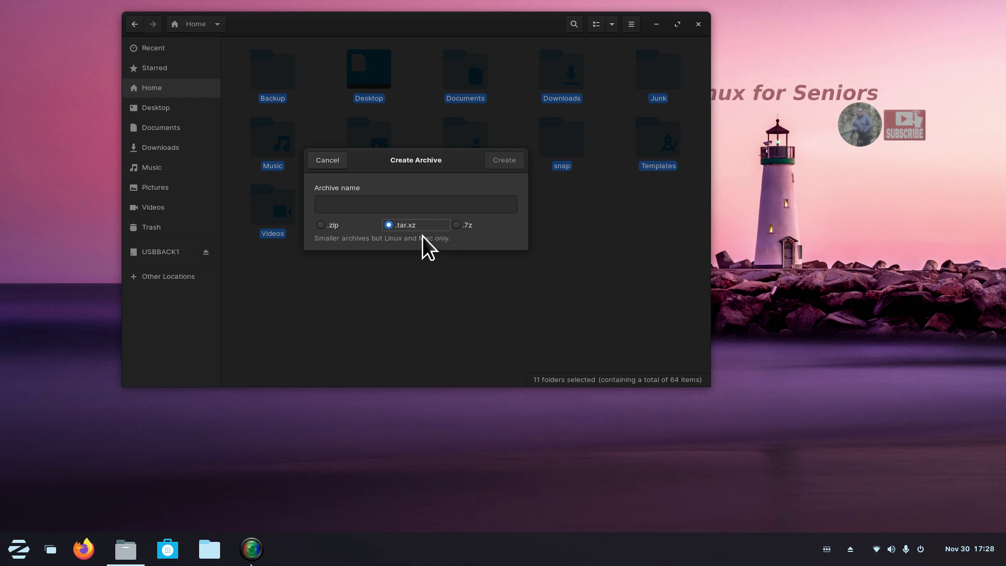
left_click(320, 226)
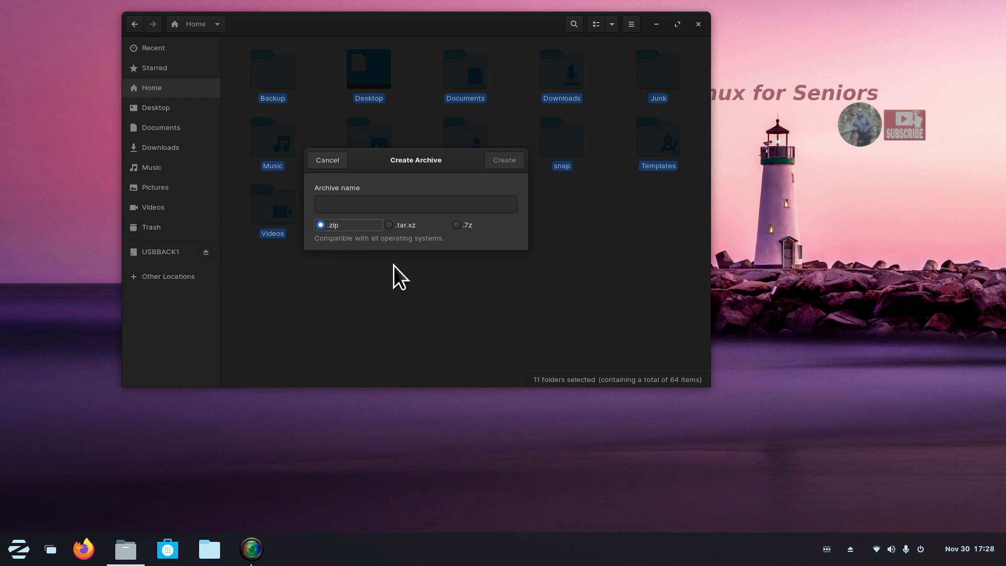
left_click(455, 225)
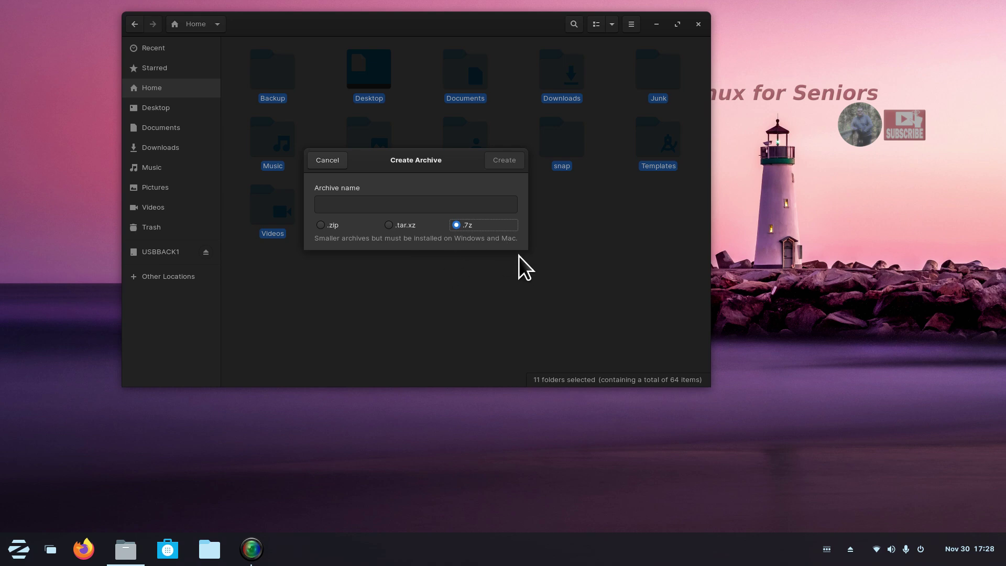
Choose the .tar.xz format and enter '1' as the archive name.
left_click(393, 225)
left_click(351, 205)
type("1")
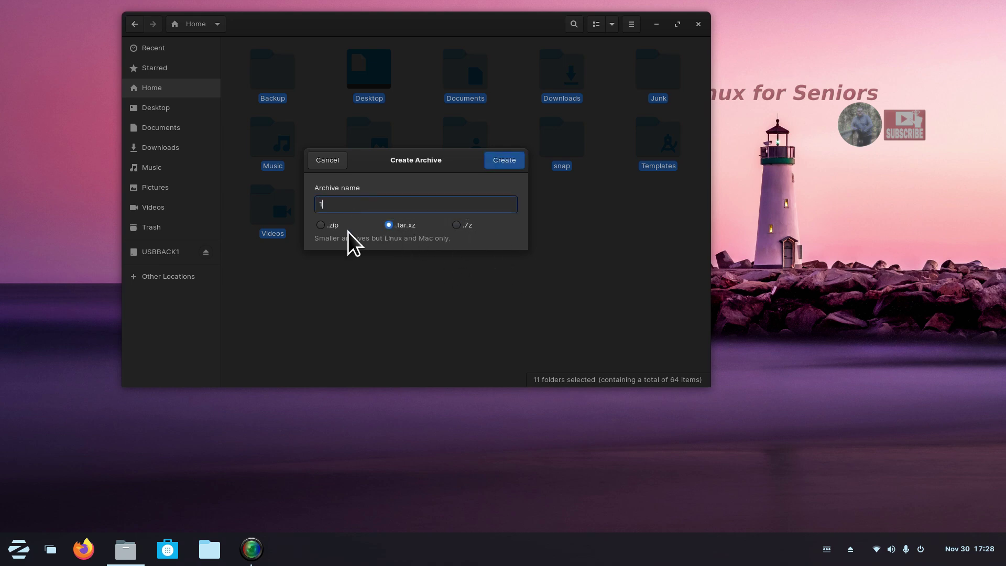
left_click_drag(394, 162, 385, 233)
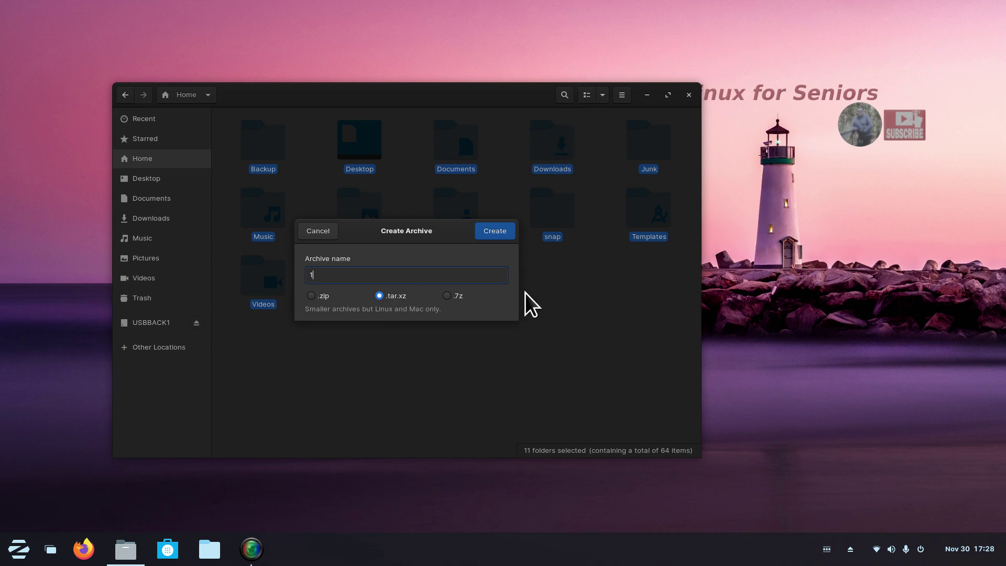
Create 1.tar.xz, then cancel the compression midway, leaving a 20.8 MB file.
left_click(492, 232)
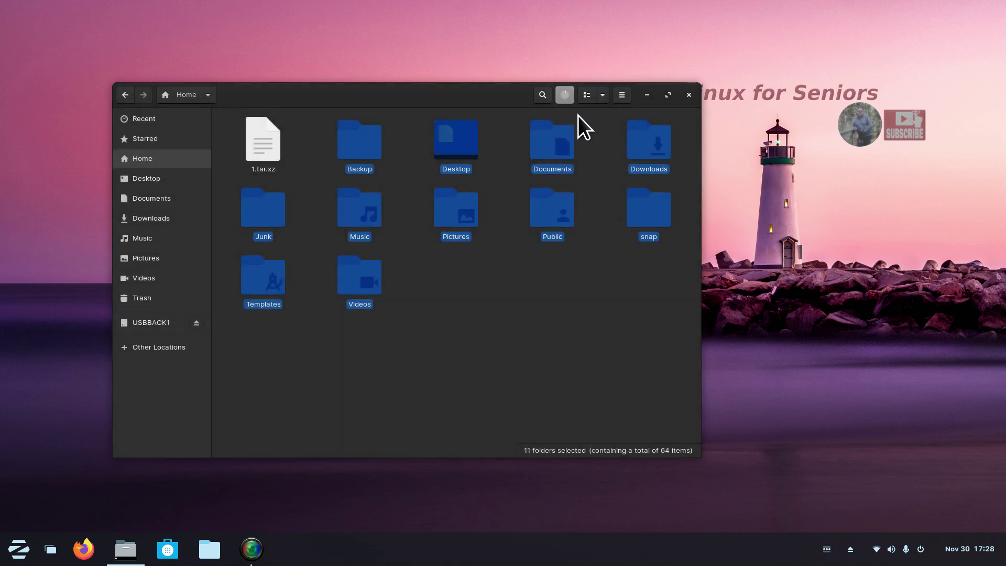
left_click(565, 95)
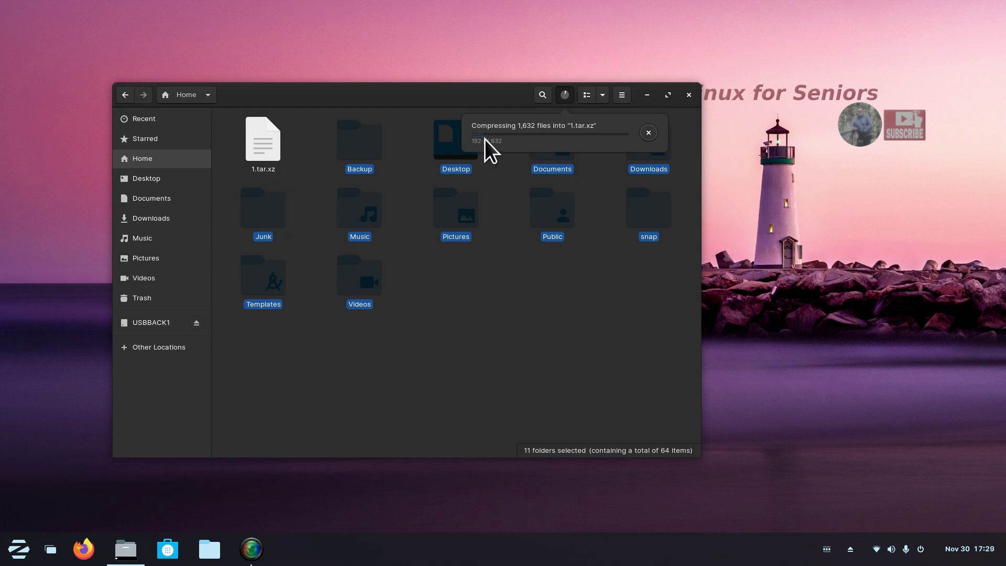
left_click(648, 133)
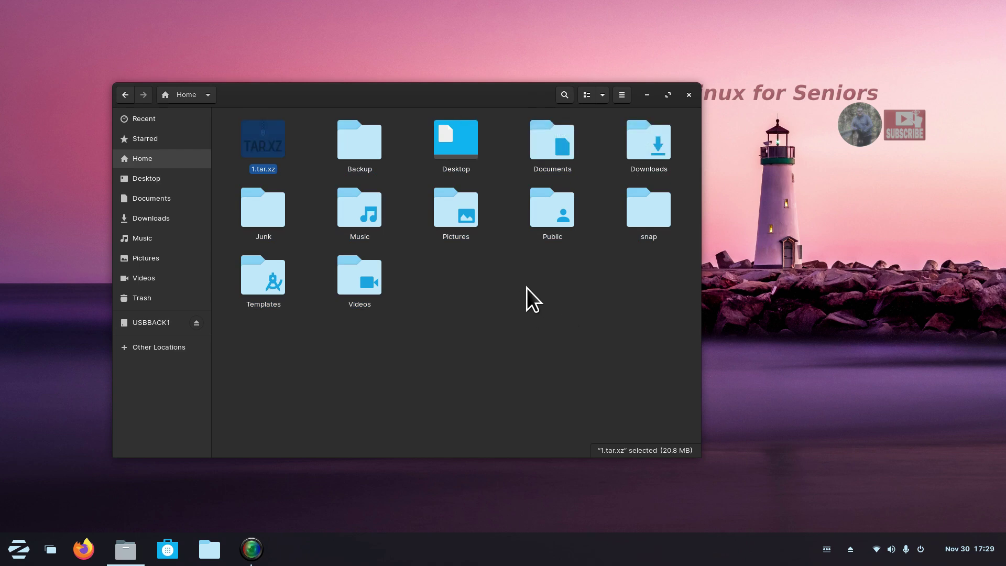
Shrink the file icons in the Home folder by two zoom levels.
left_click(602, 95)
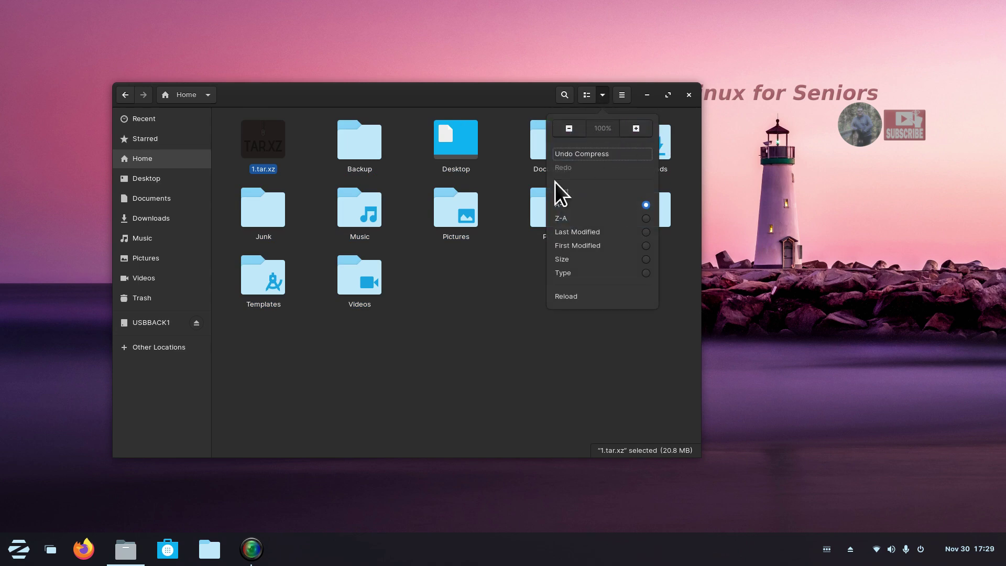
left_click(469, 296)
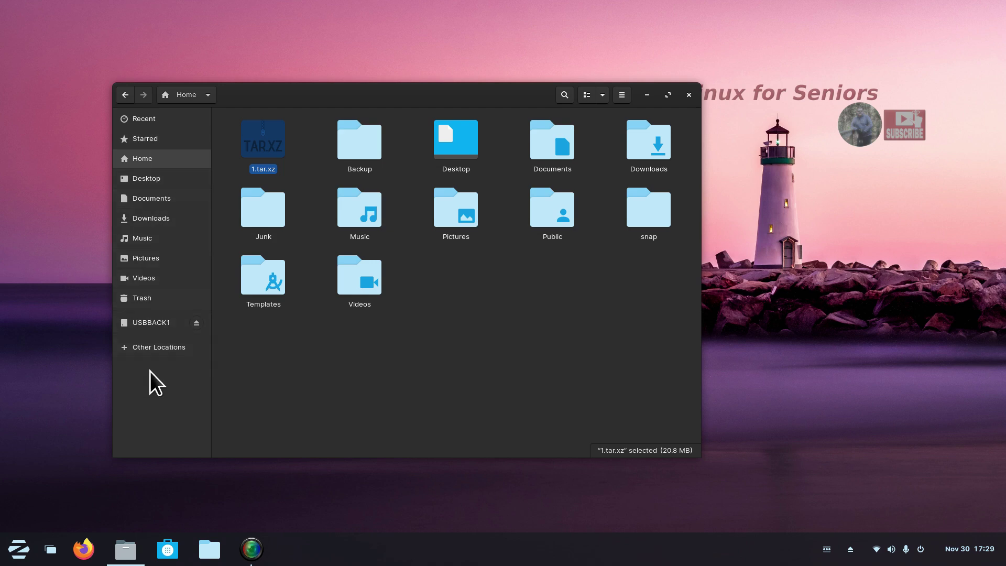
left_click(602, 95)
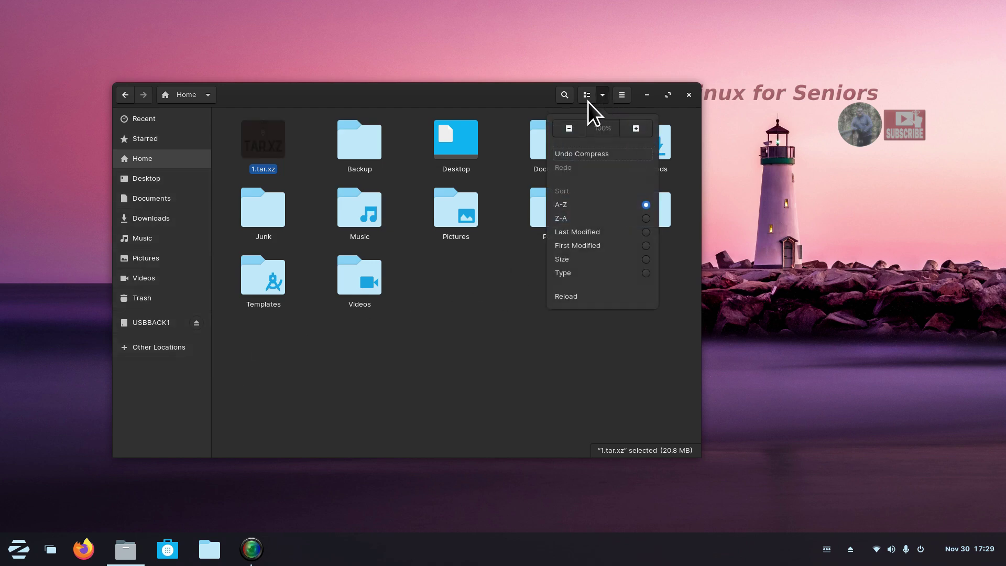
left_click(568, 128)
left_click(568, 129)
left_click(461, 231)
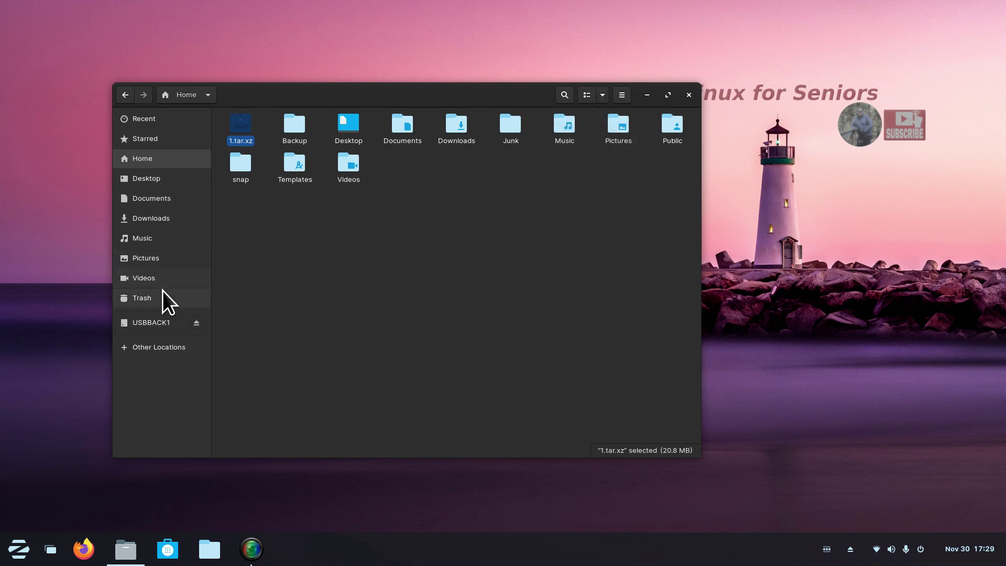
Enlarge the Pictures folder thumbnails to 133%.
left_click(145, 257)
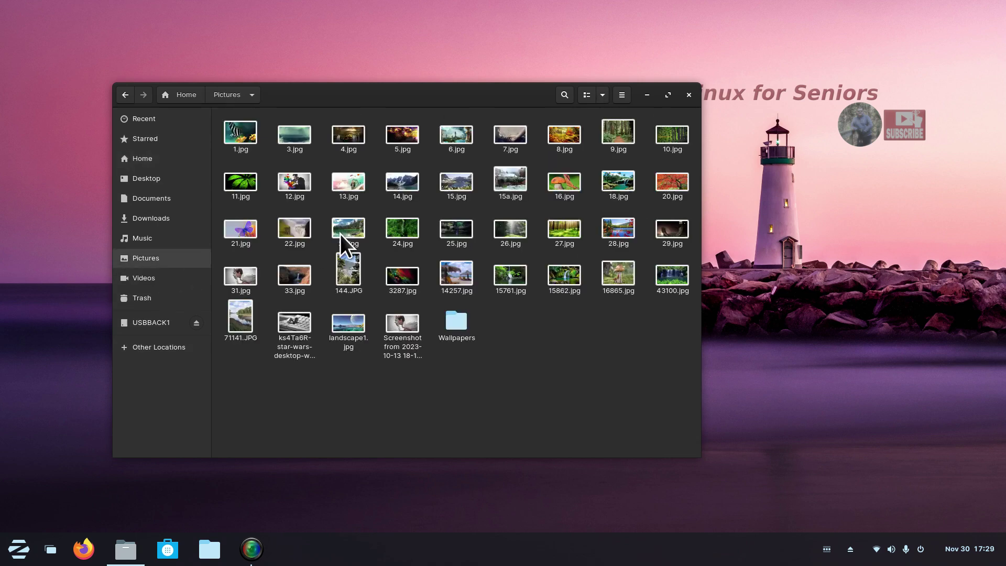
left_click(603, 95)
left_click(636, 129)
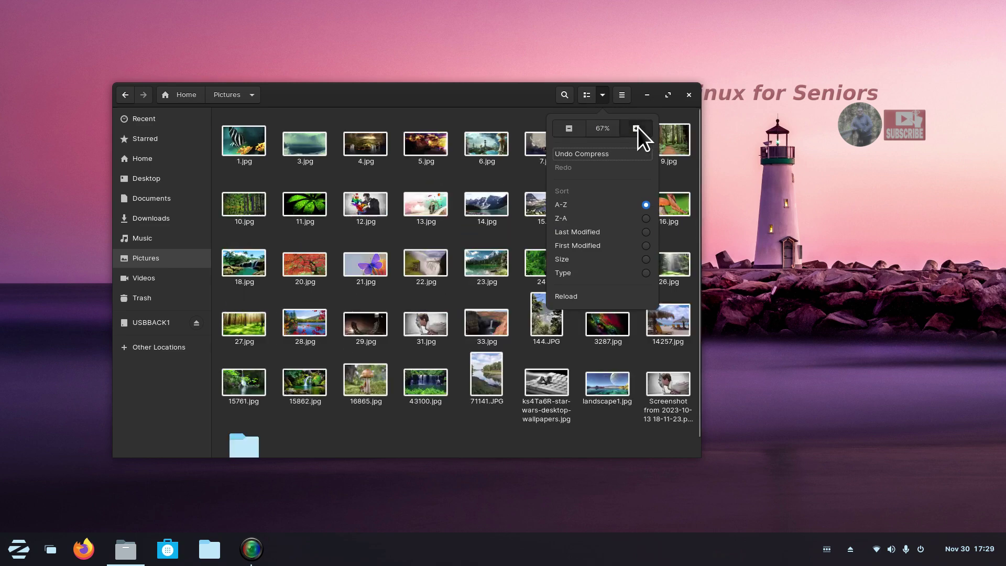
left_click(636, 128)
left_click(637, 128)
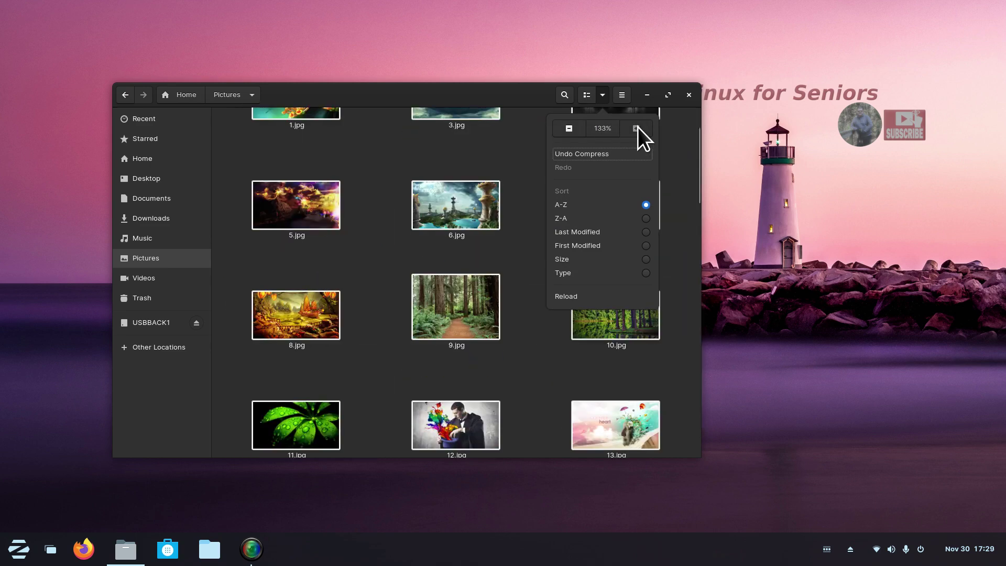
left_click(383, 148)
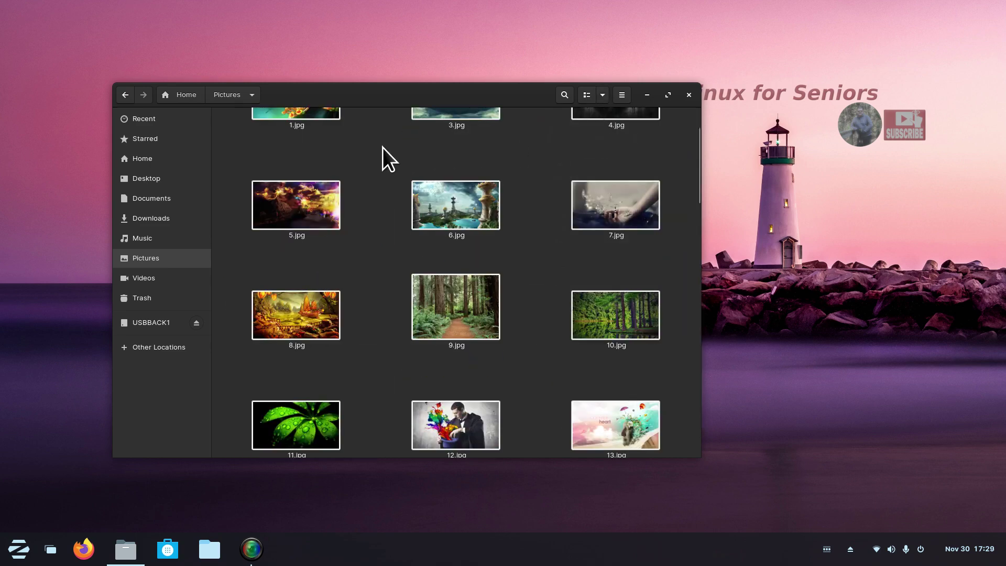
Switch to Home and back to Pictures, then close Nautilus.
left_click(166, 162)
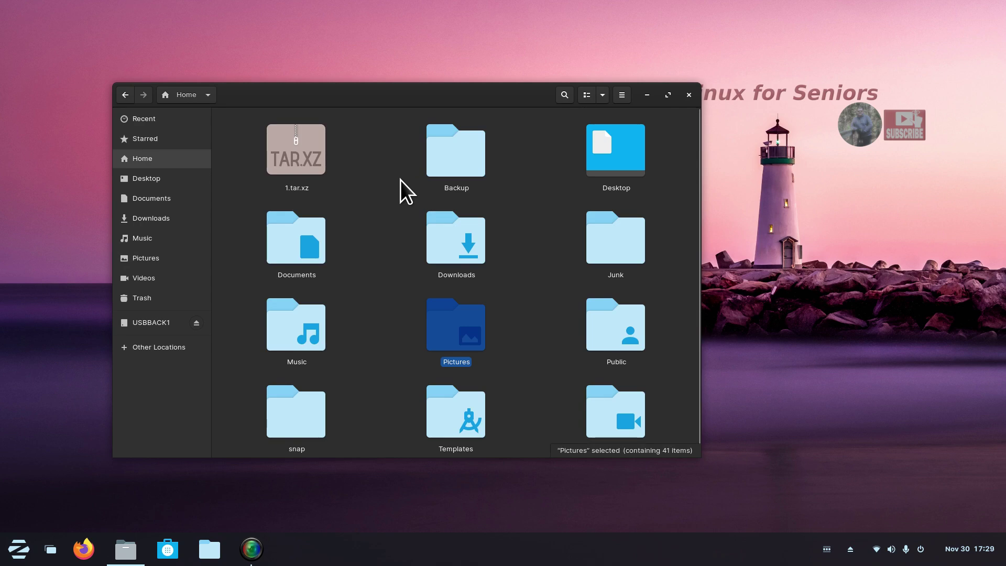
left_click(165, 259)
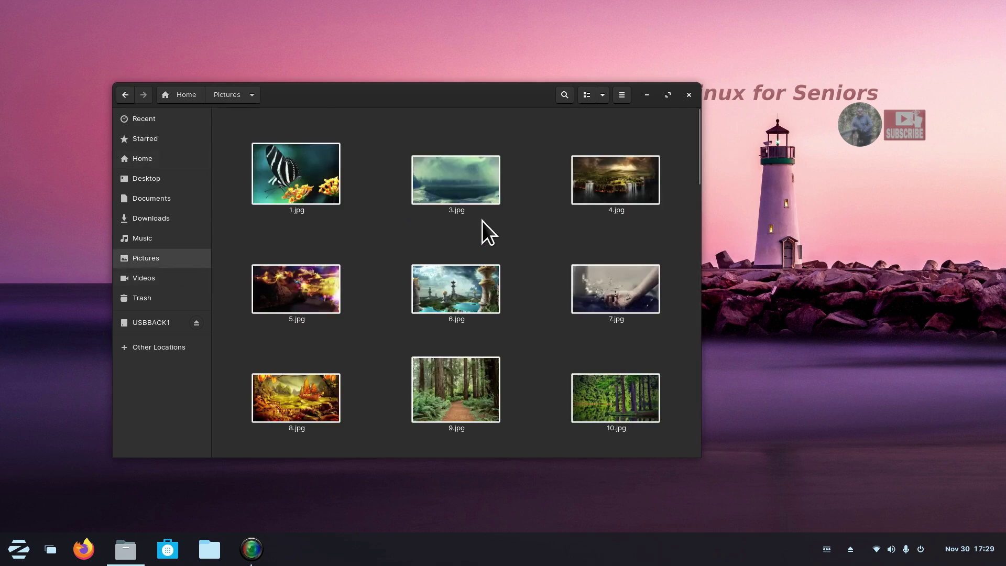
left_click(688, 96)
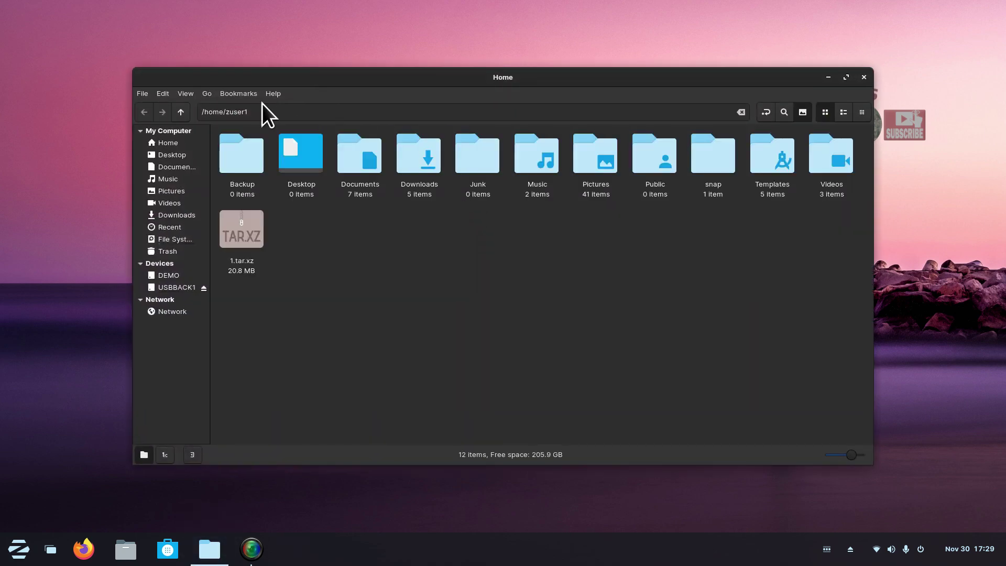
Check Nemo's version number, 4.4.2, in the About dialog.
left_click(272, 94)
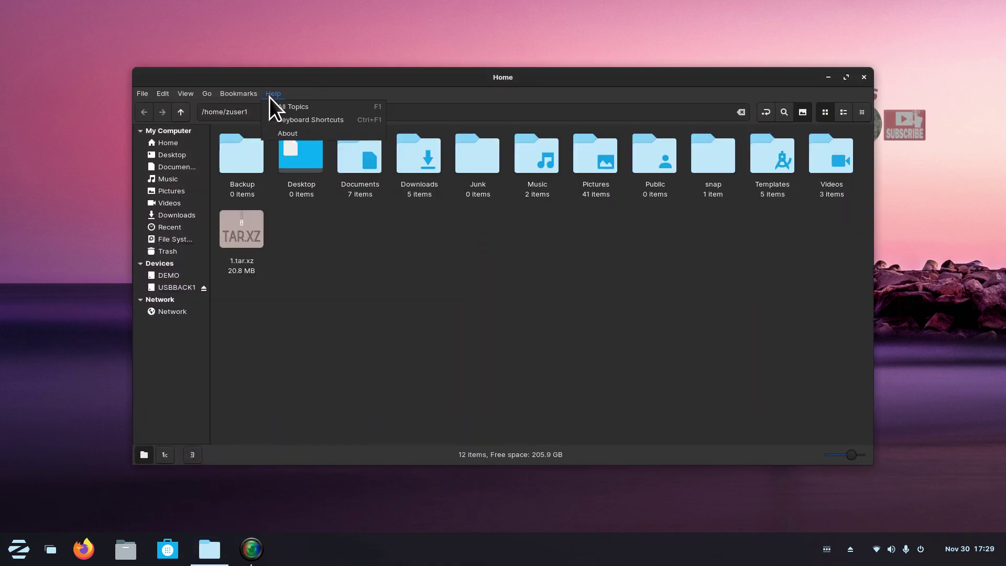
left_click(297, 133)
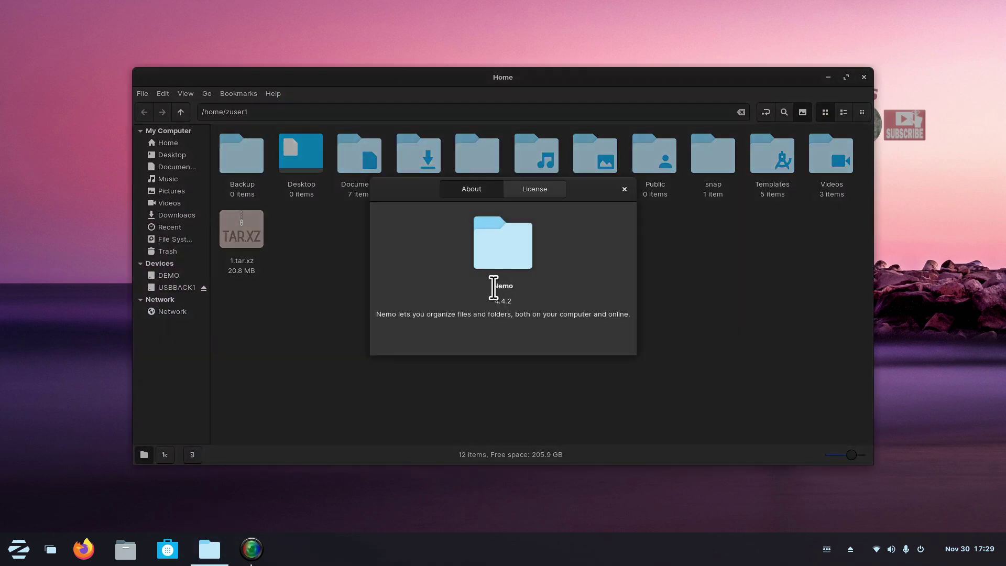
left_click_drag(493, 287, 524, 285)
left_click_drag(493, 301, 515, 300)
Delete the partial 1.tar.xz archive from the Home folder.
left_click(627, 190)
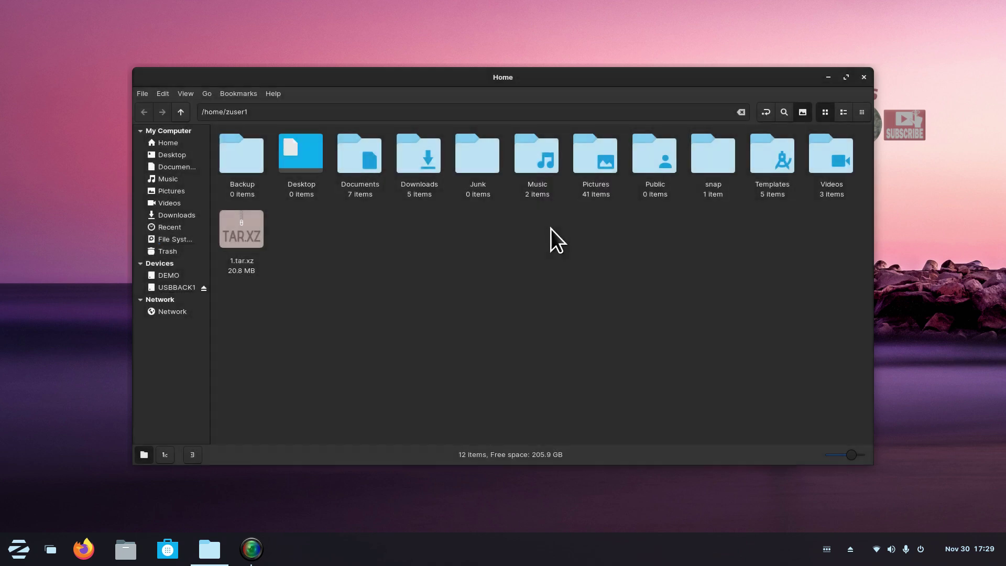
left_click(250, 229)
key("Delete")
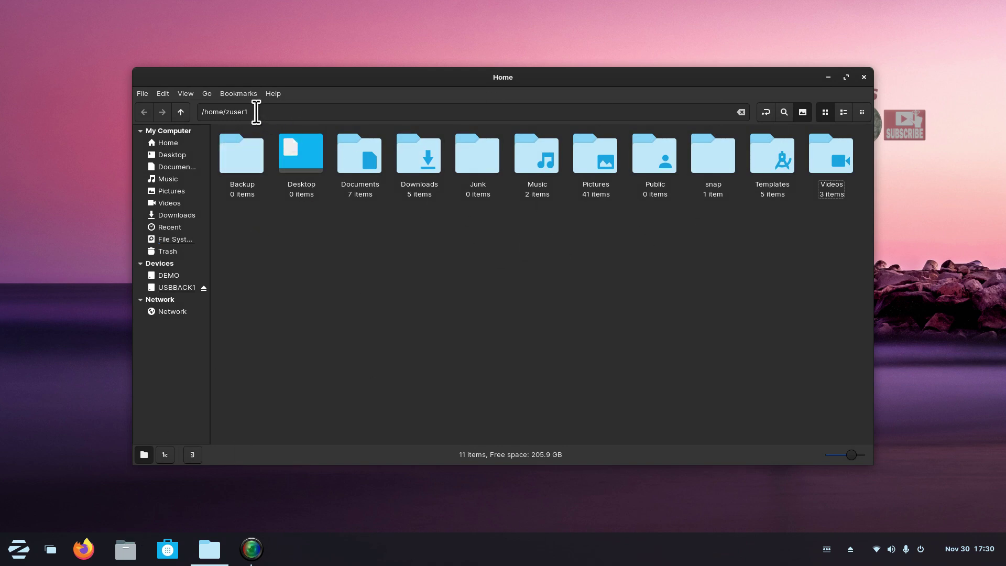
Switch the /home/zuser1 location bar to breadcrumbs and close Nemo.
left_click_drag(256, 113, 200, 111)
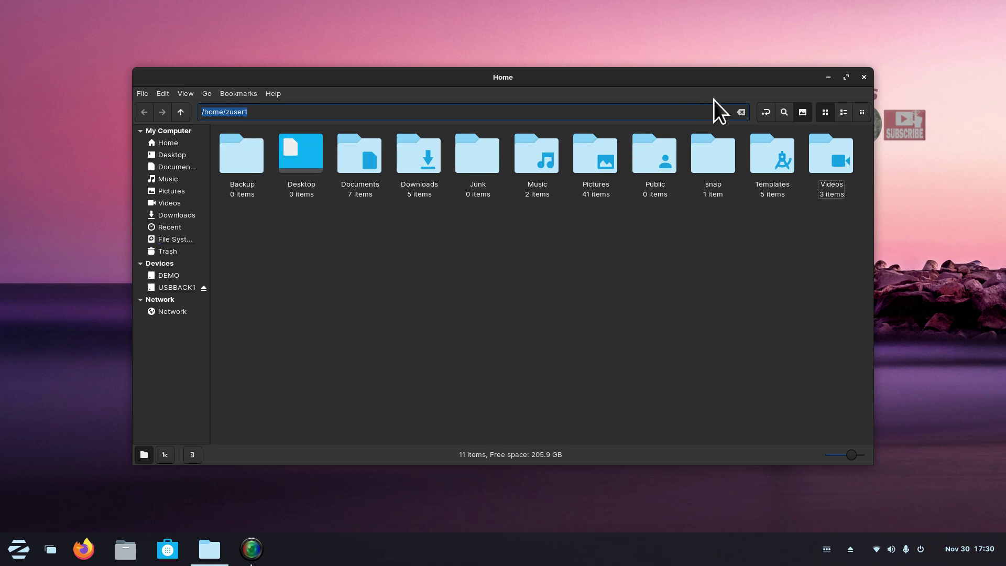
left_click(765, 112)
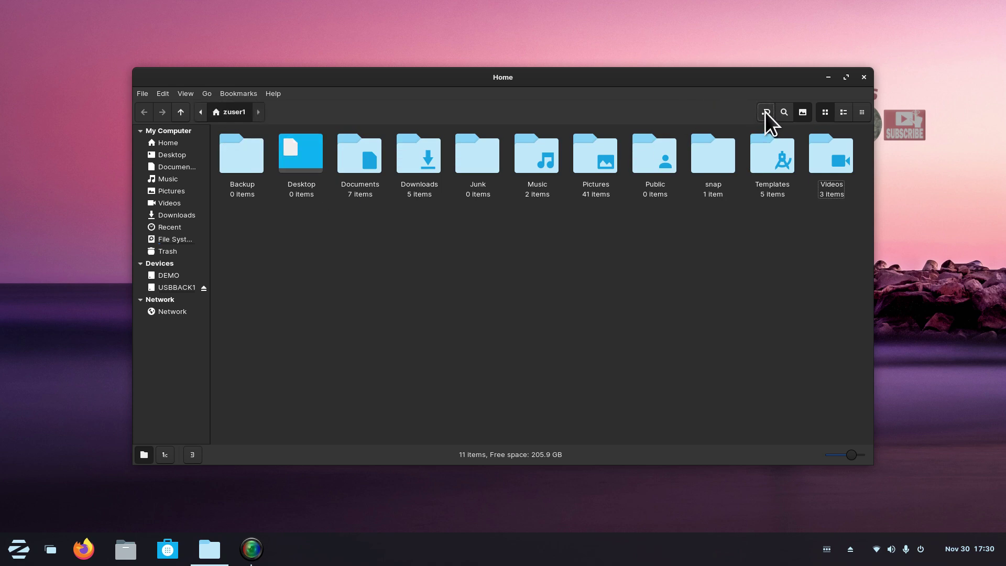
left_click(862, 78)
Briefly open Nautilus on Home, quit it, and reopen Home in Nemo.
left_click(127, 549)
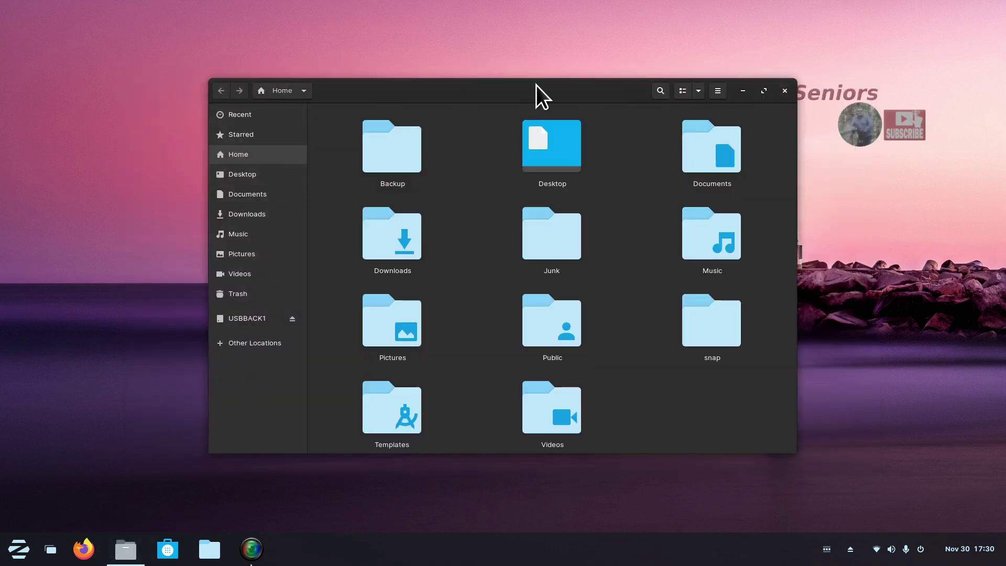
left_click(307, 86)
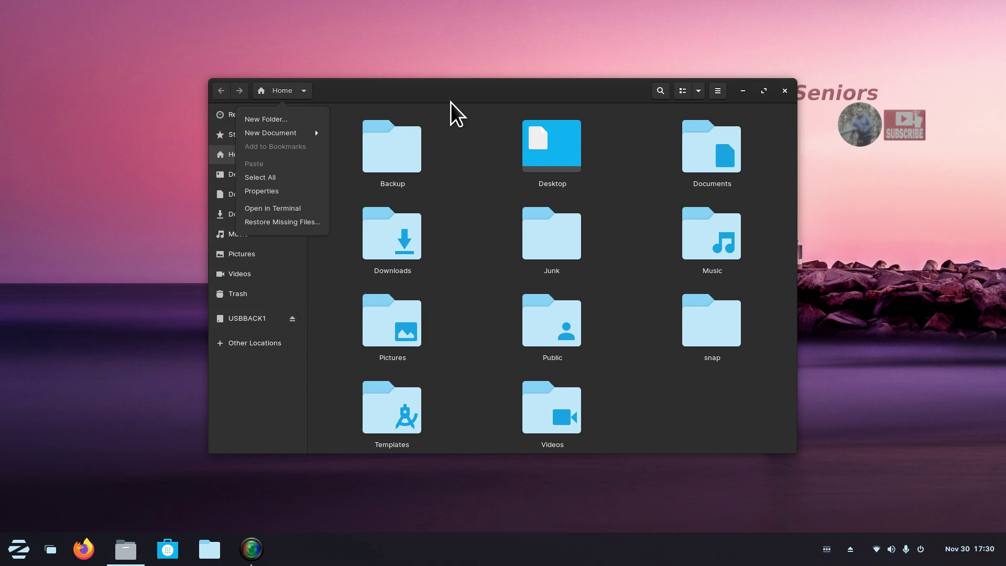
key("Escape")
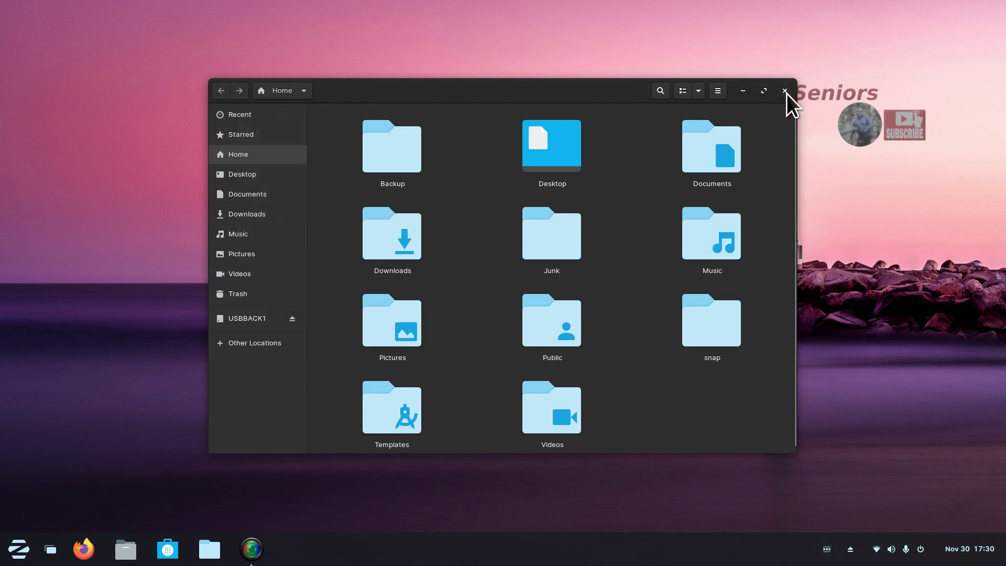
key("ctrl+q")
left_click(209, 549)
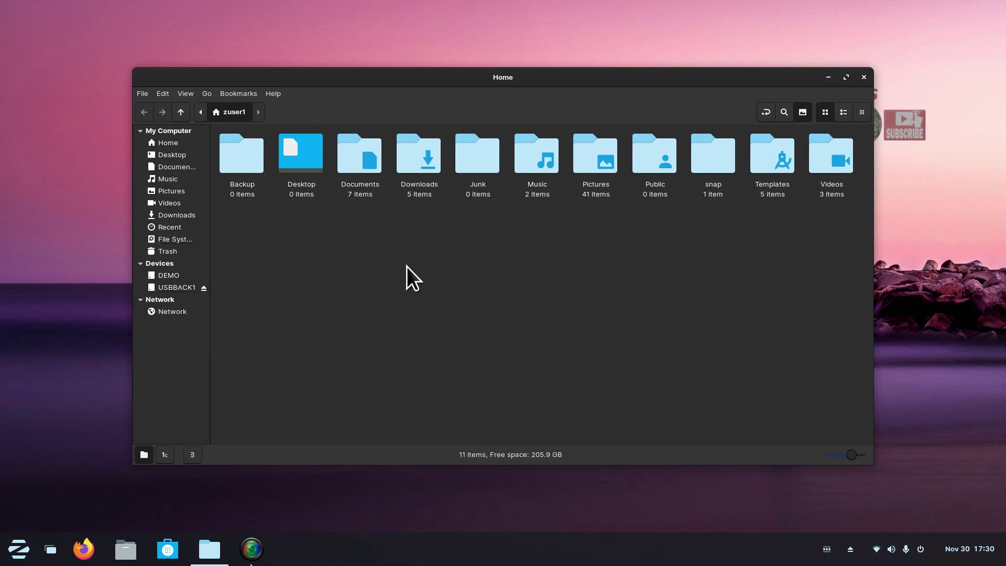
Select all 11 Home folders and choose Compress from their context menu.
key("ctrl+a")
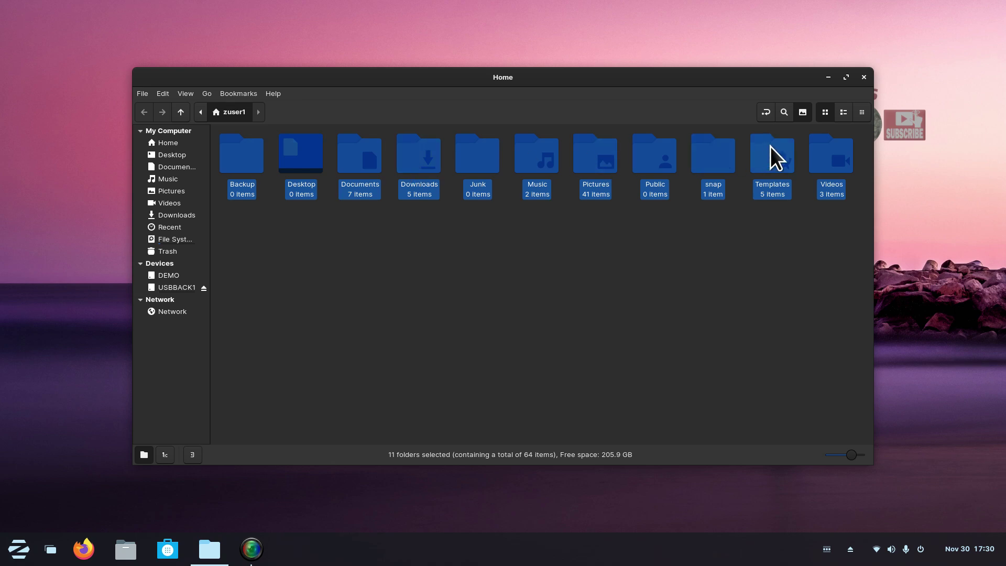
right_click(520, 153)
left_click(562, 297)
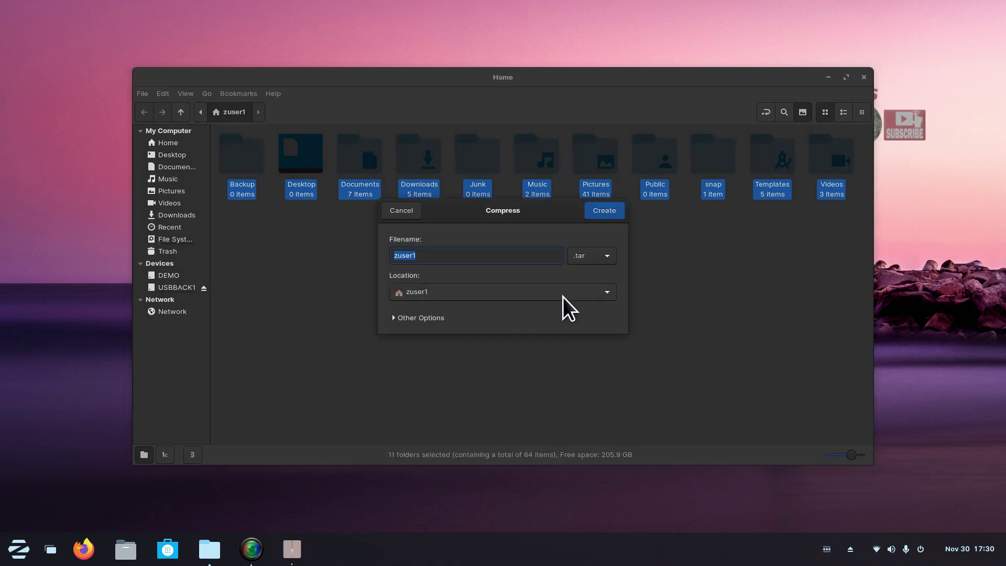
left_click_drag(518, 212, 463, 78)
Set the archive format to .tar and reposition the Compress dialog.
left_click(548, 122)
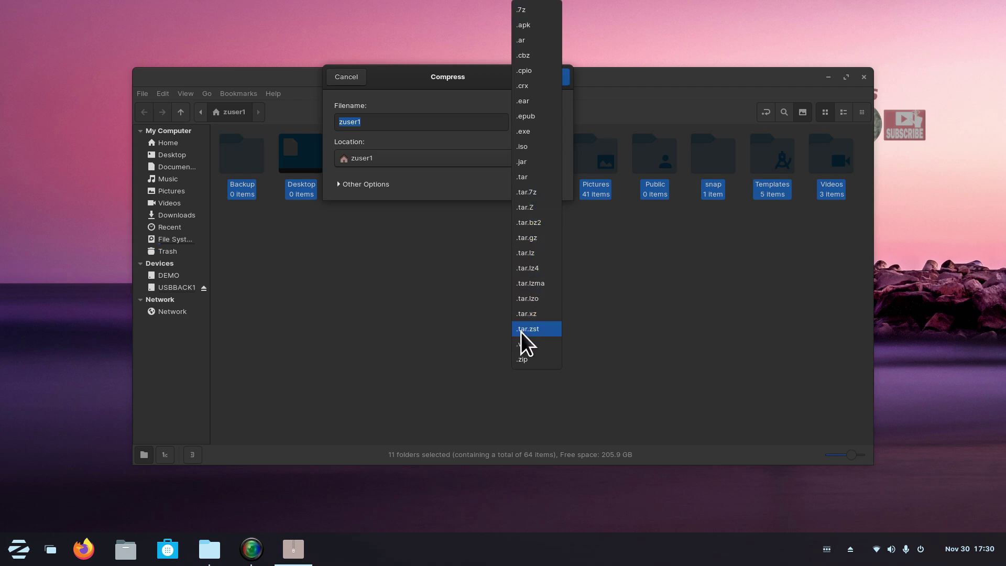
left_click(531, 180)
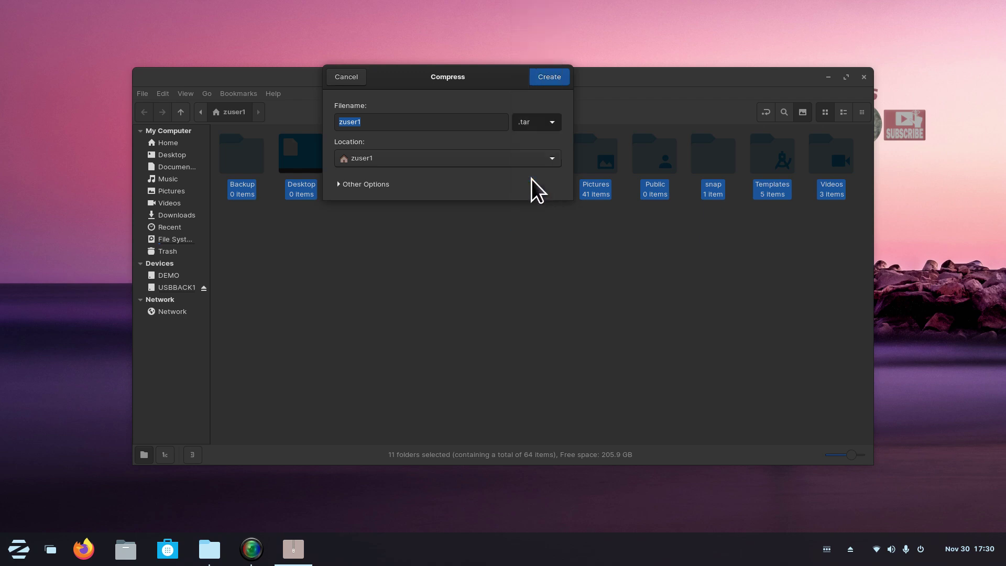
left_click_drag(496, 83, 558, 246)
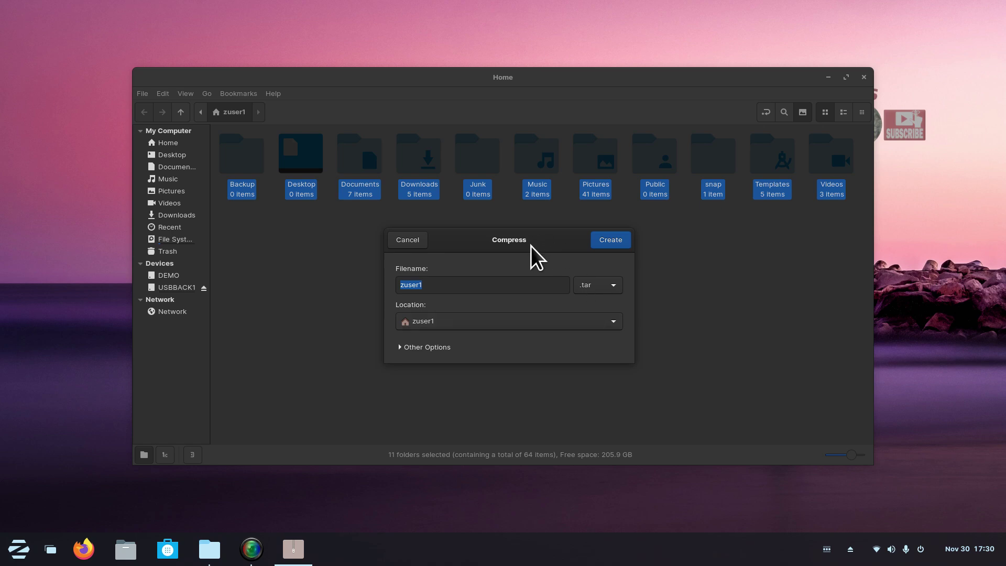
left_click_drag(534, 244, 517, 260)
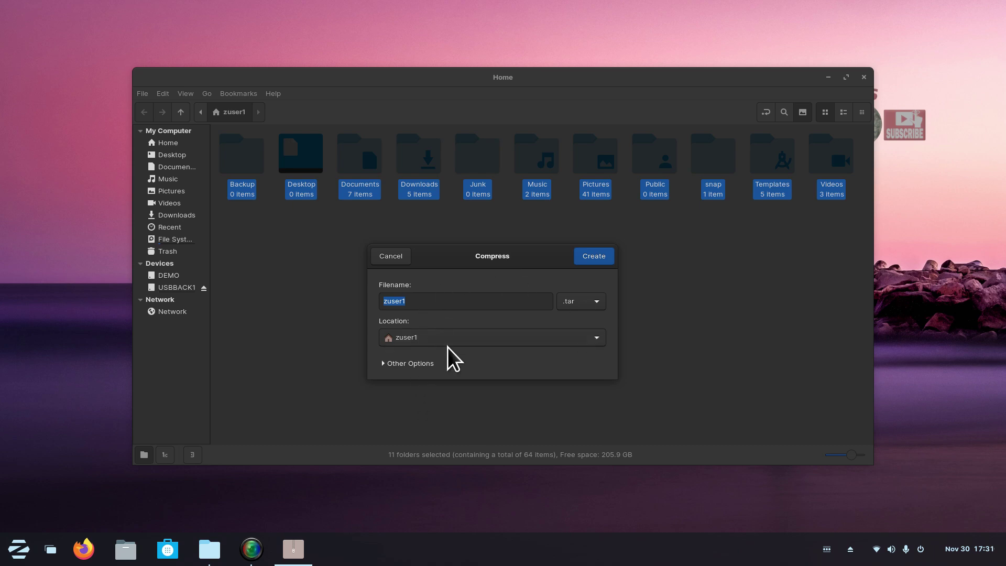
left_click(567, 305)
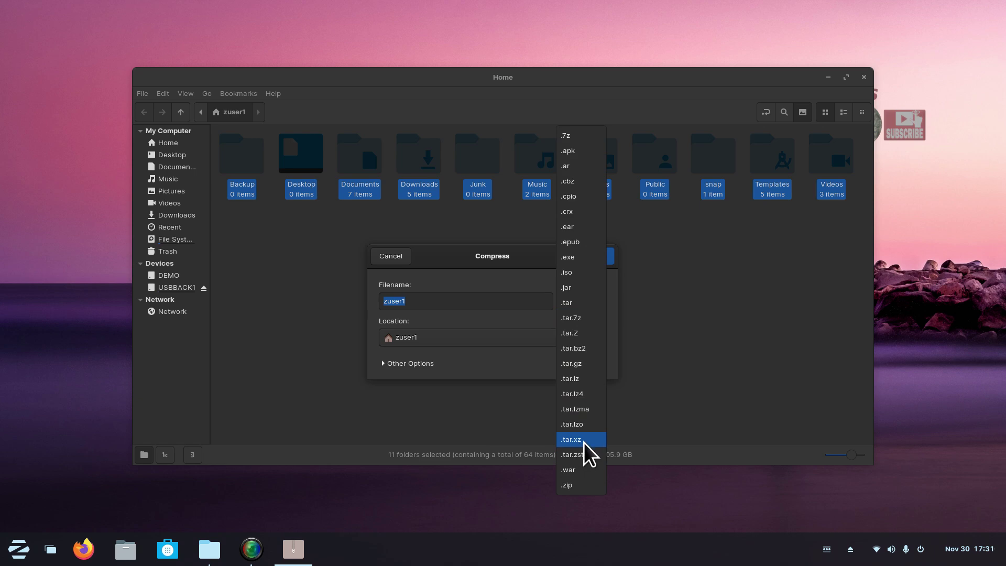
left_click(525, 256)
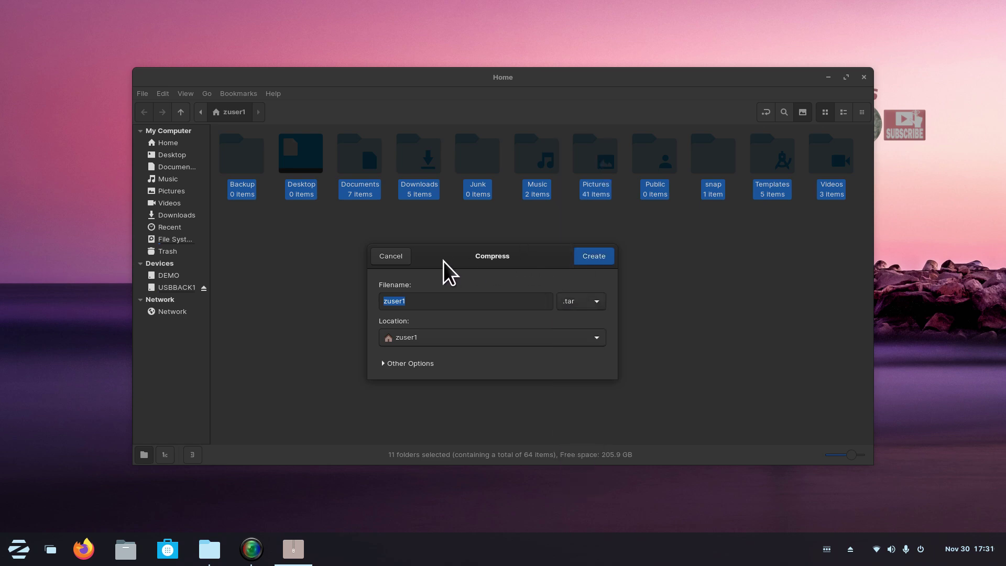
left_click_drag(443, 262, 554, 241)
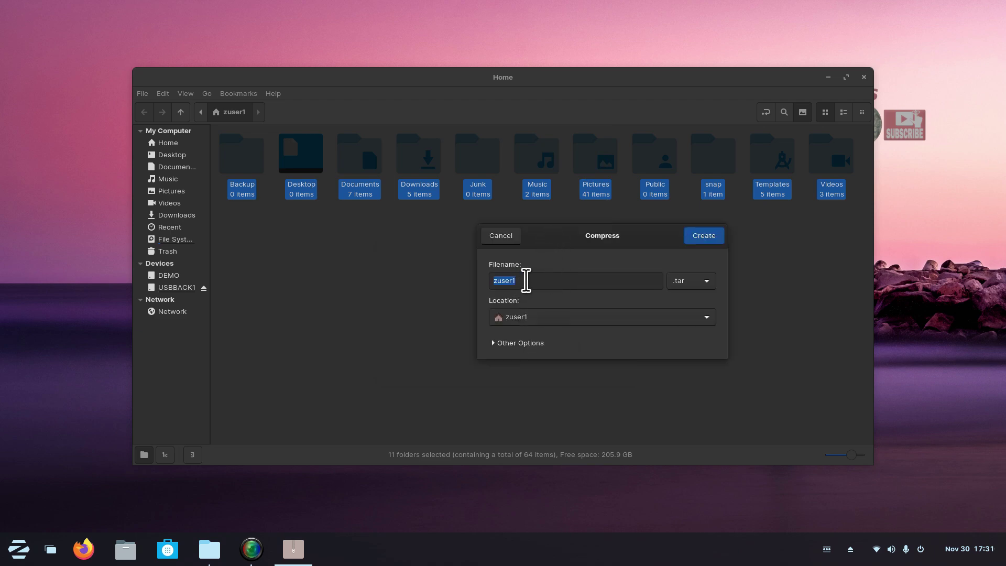
Name the archive zuser1-11-30-23 with the .tar format and create it.
left_click(525, 282)
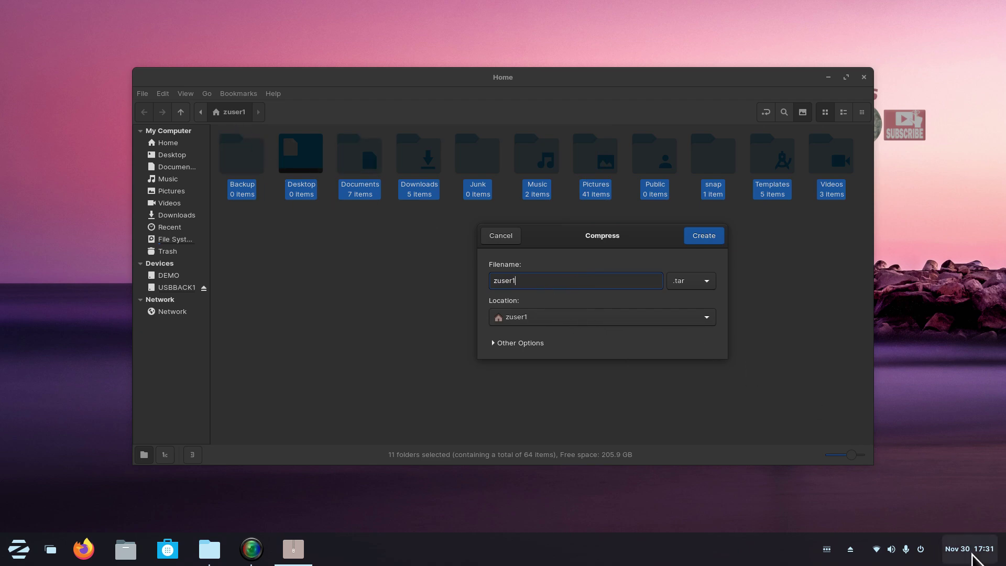
left_click(972, 555)
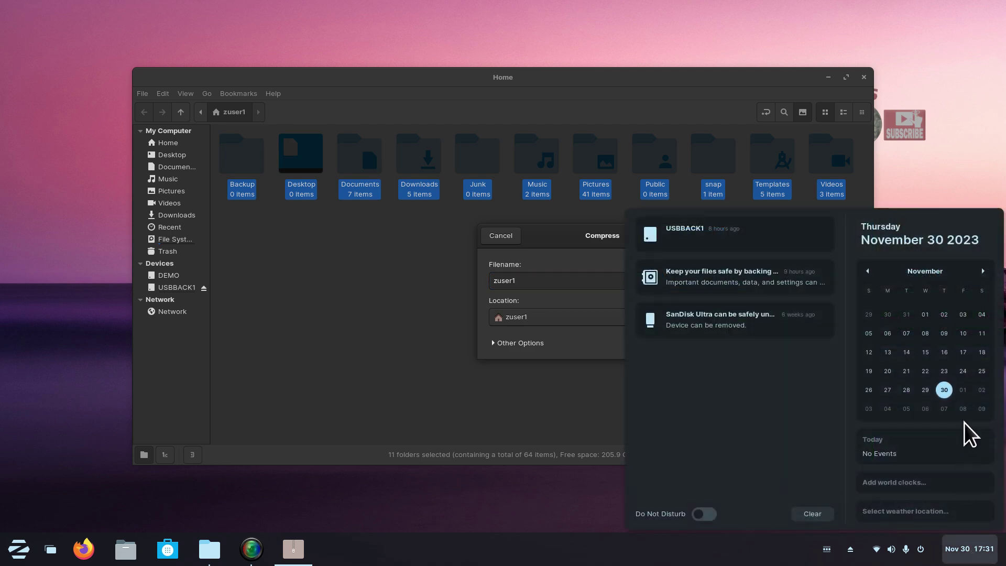
left_click(557, 400)
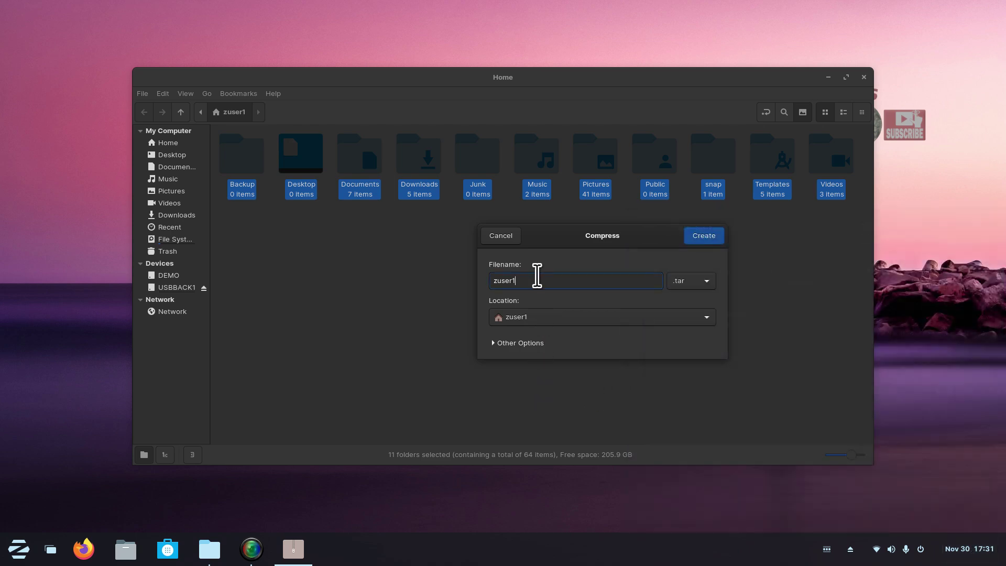
type("-30-11-23")
key("BackSpace")
key("BackSpace")
key("BackSpace")
key("BackSpace")
key("BackSpace")
key("BackSpace")
key("BackSpace")
key("BackSpace")
type("11-30-23")
left_click(704, 236)
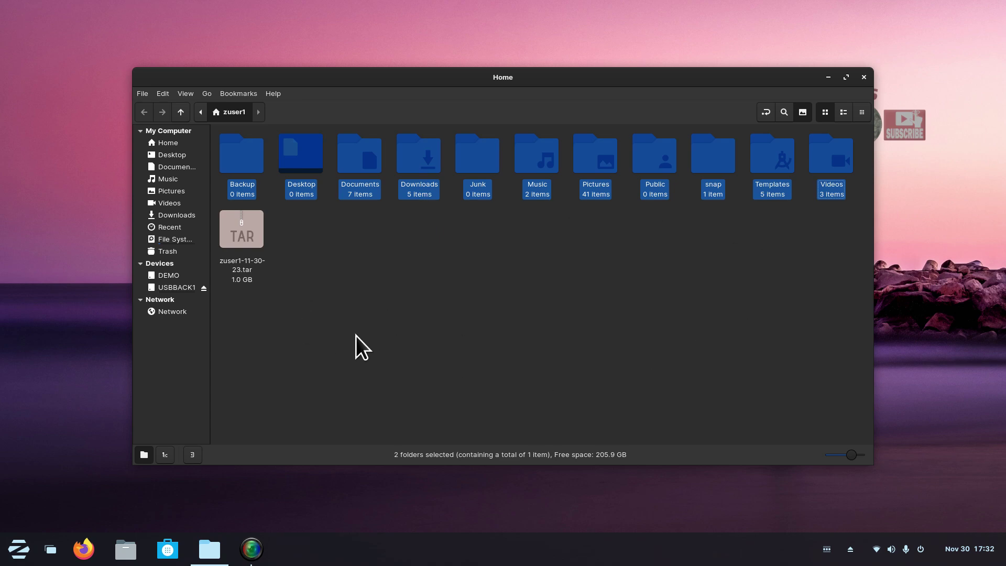
Move zuser1-11-30-23.tar into Backup, confirm it there, and return Home.
left_click_drag(246, 232, 241, 158)
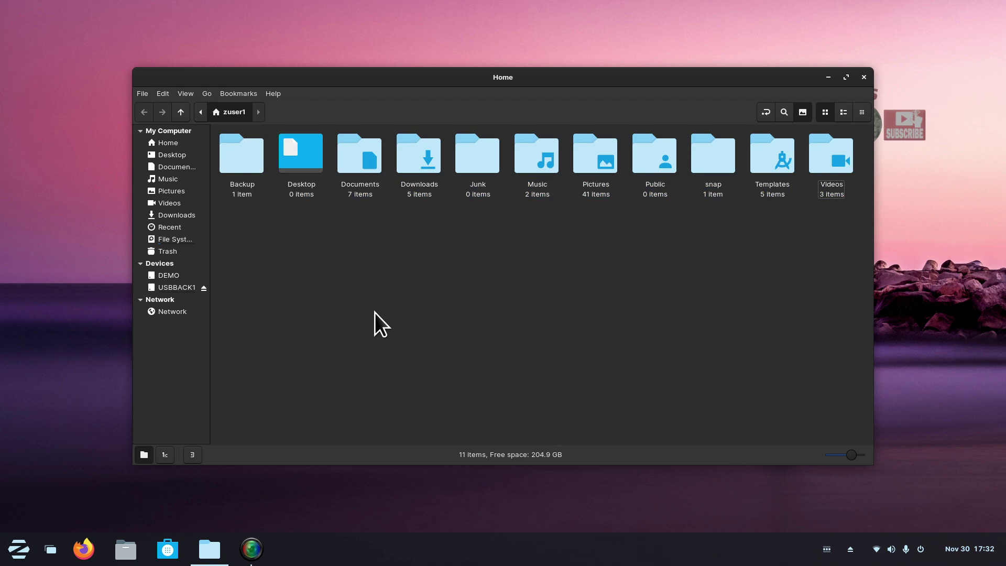
double_click(231, 156)
left_click(284, 191)
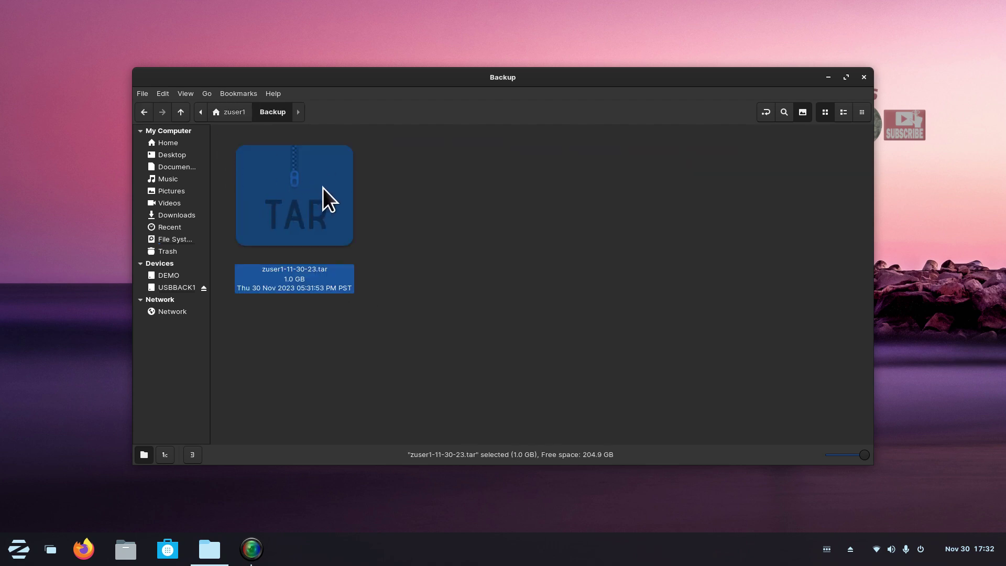
left_click(197, 143)
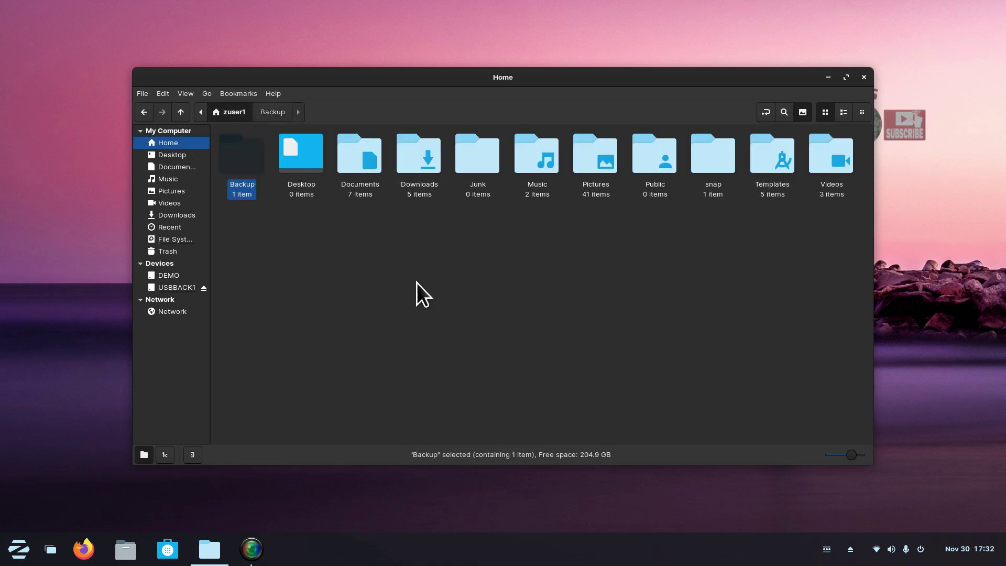
Switch back and forth between the Pictures and Home folders several times.
scroll(445, 287, "up", 3)
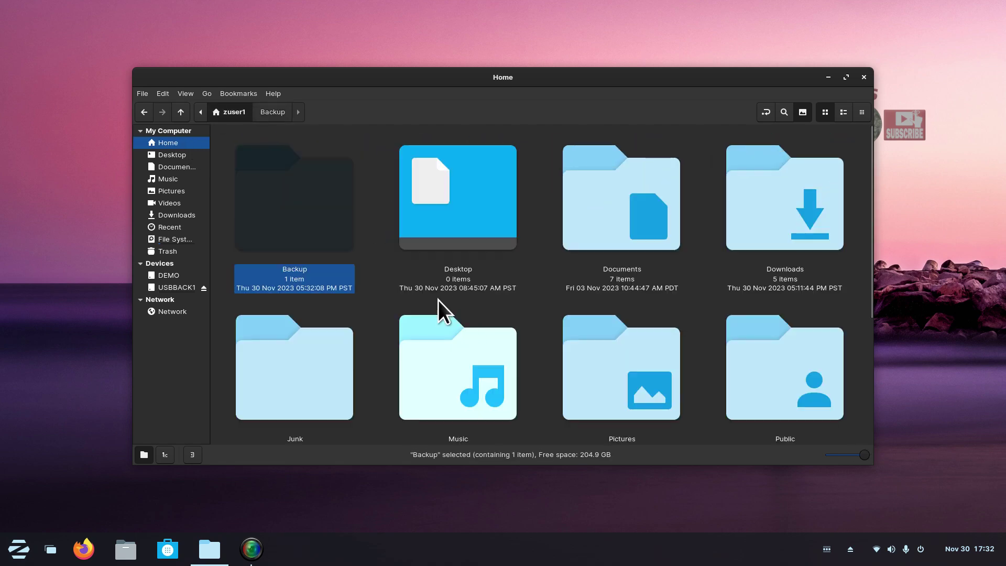
left_click(173, 192)
scroll(371, 291, "down", 1)
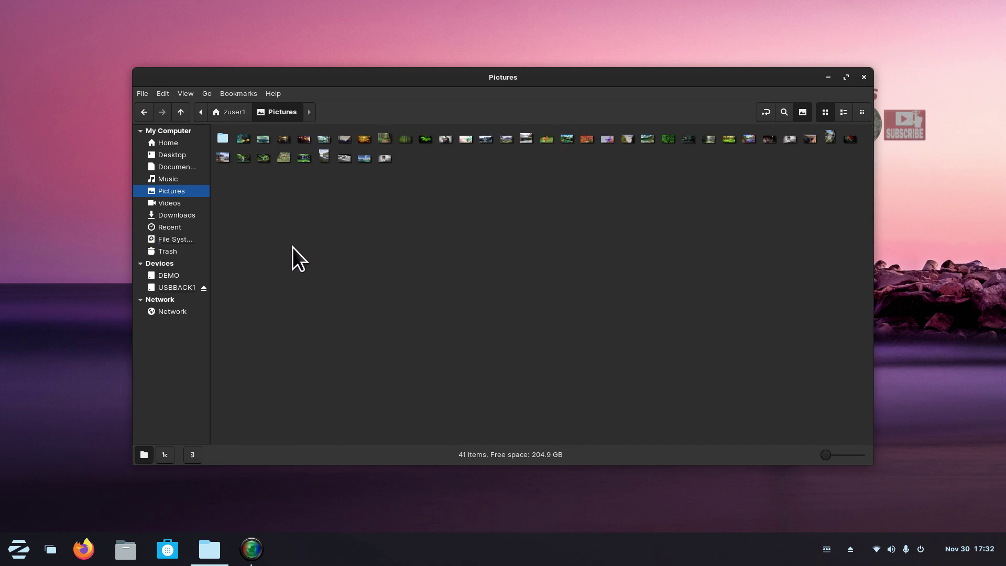
left_click(183, 144)
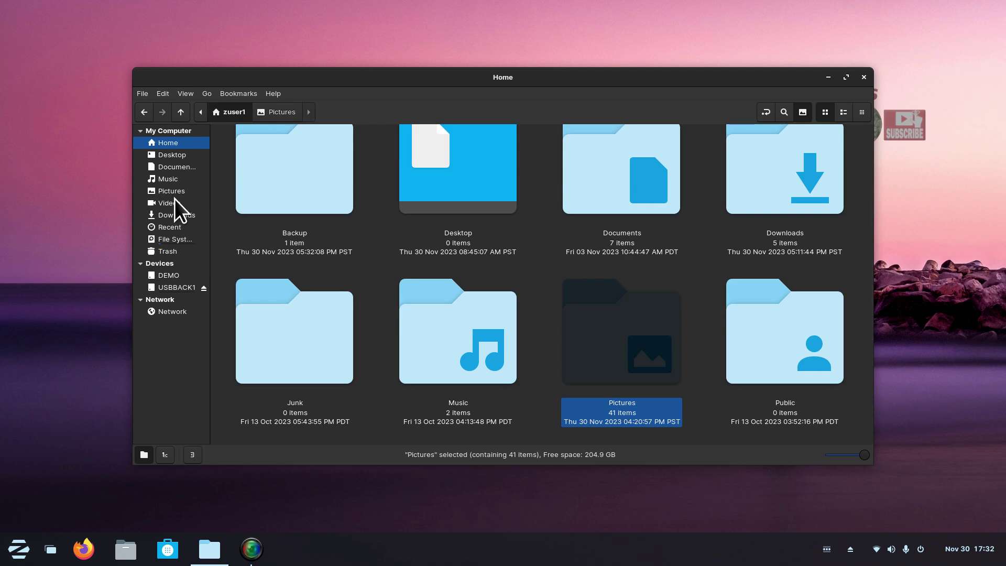
left_click(175, 193)
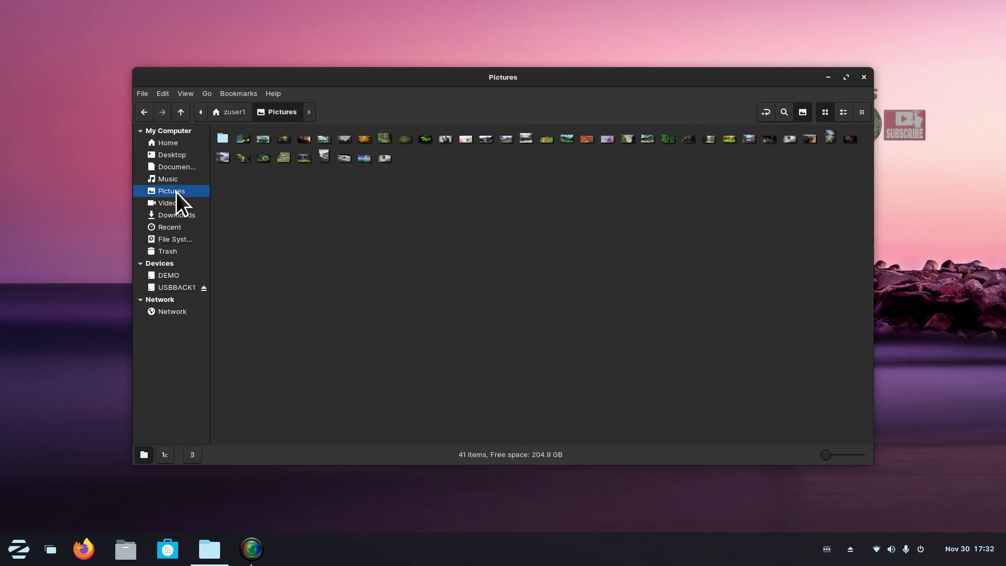
left_click(184, 147)
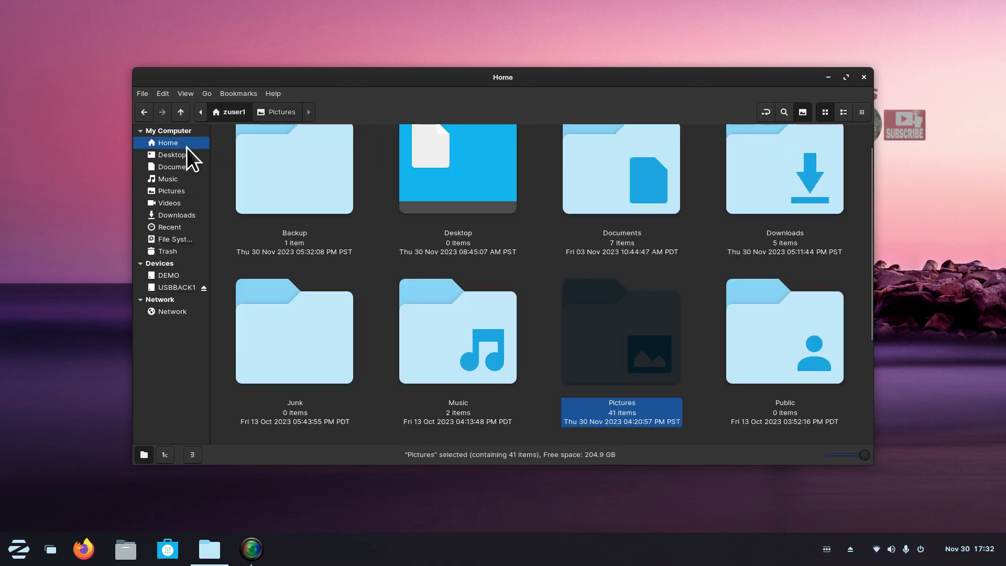
left_click(183, 193)
scroll(439, 294, "up", 5, "ctrl")
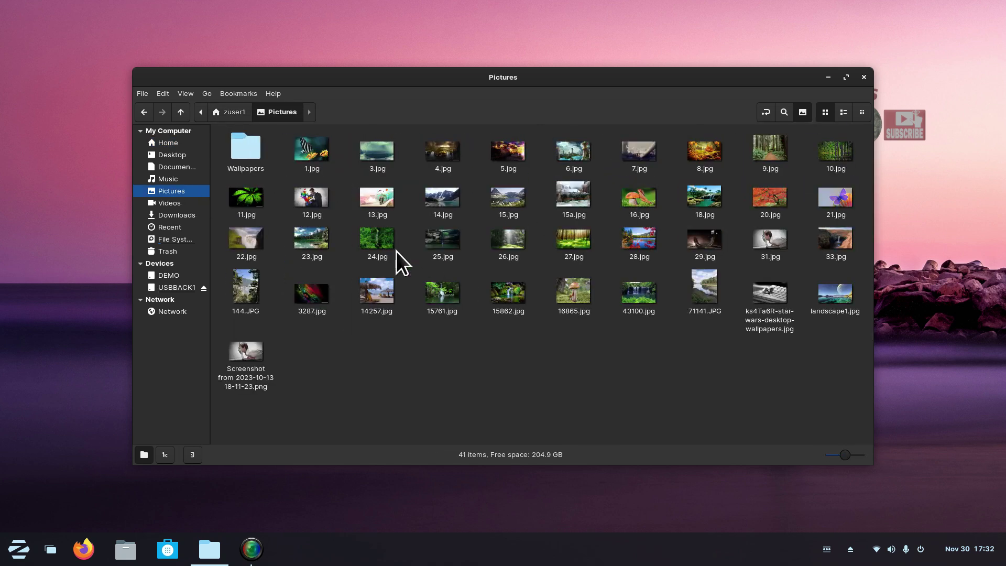
left_click(173, 143)
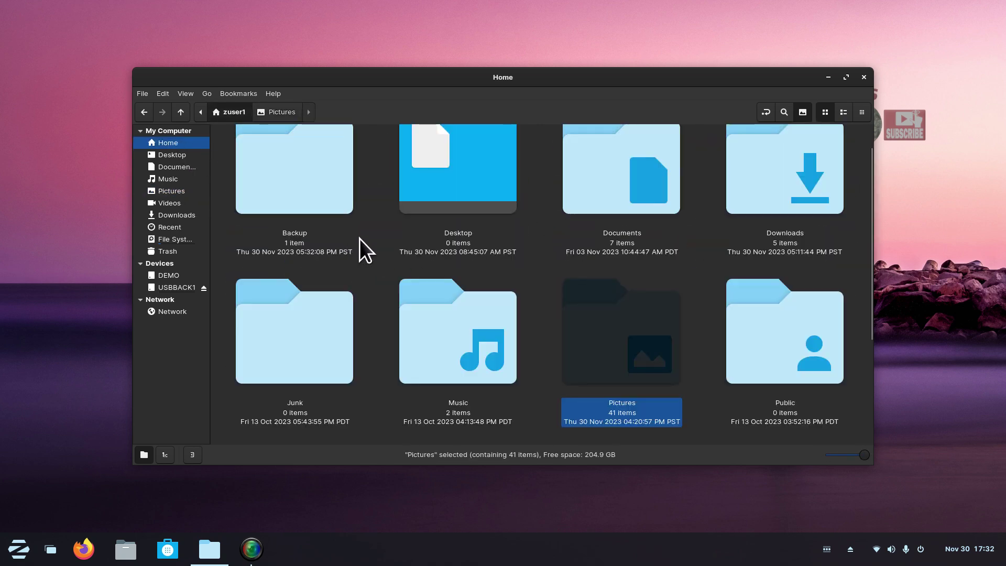
scroll(351, 233, "down", 4, "ctrl")
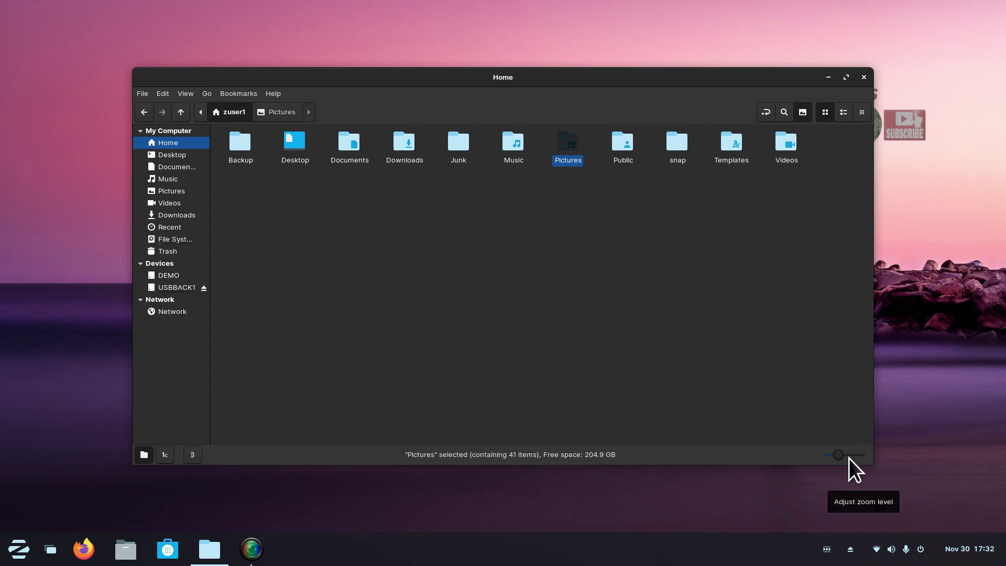
left_click(185, 94)
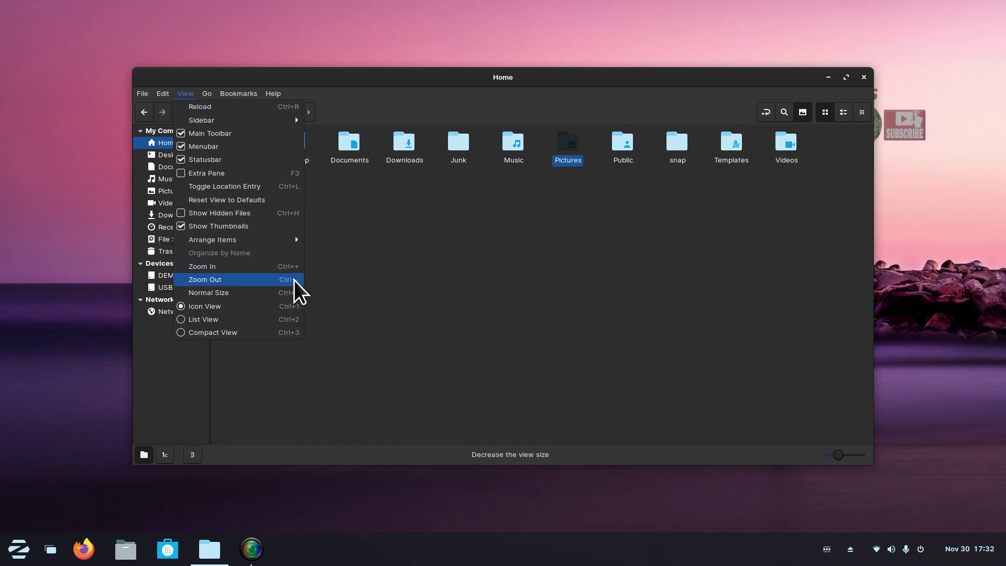
left_click(397, 291)
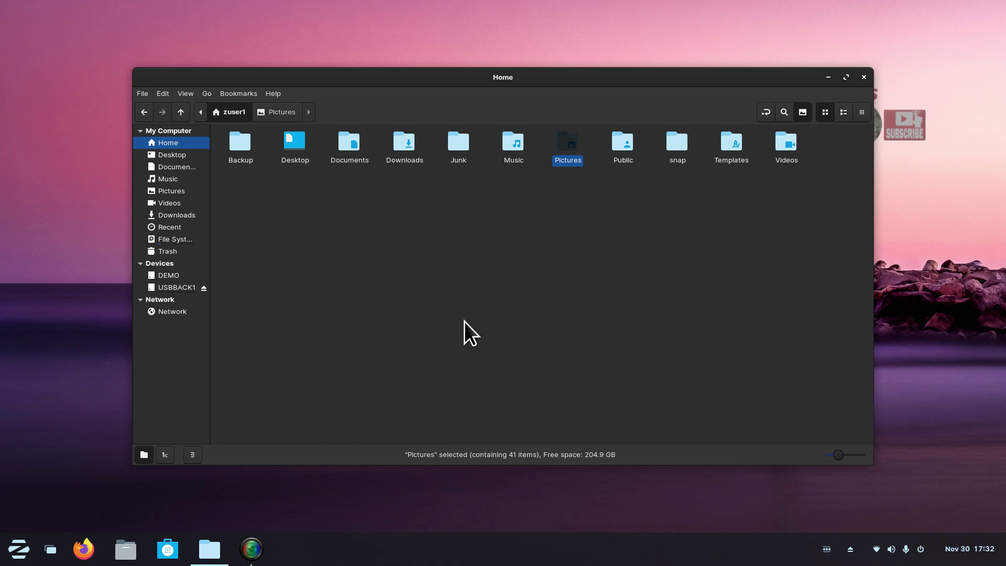
key("ctrl+plus")
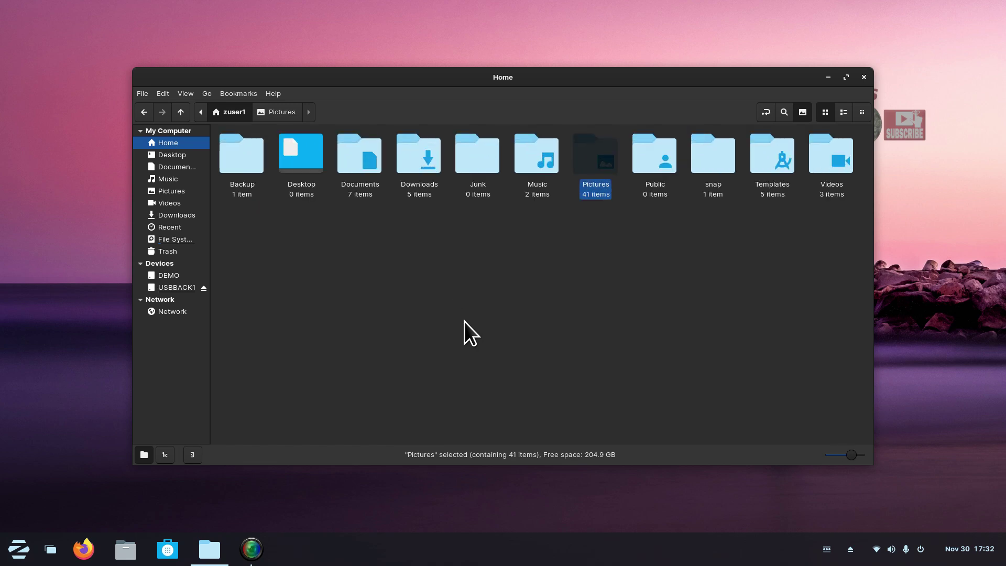
double_click(235, 150)
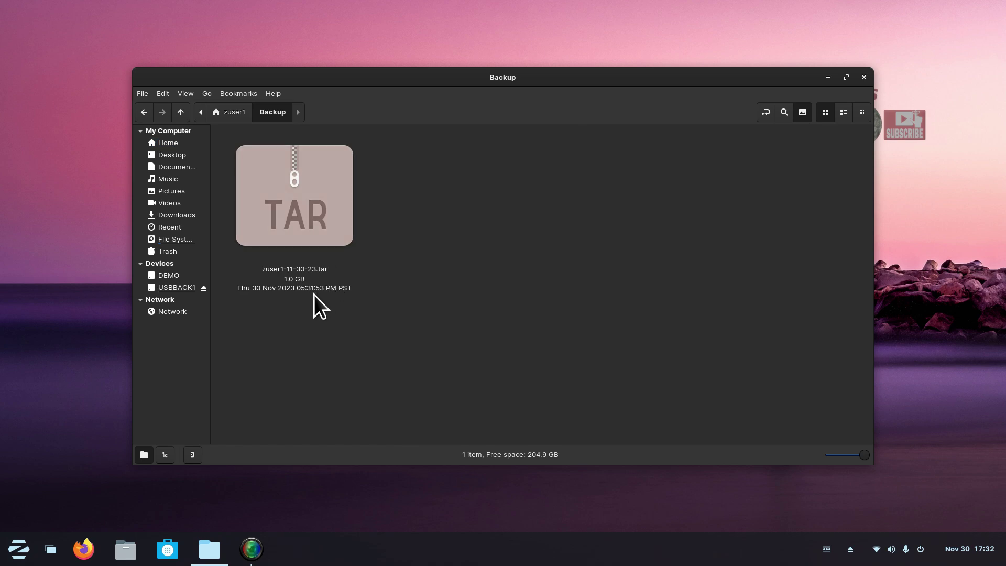
left_click(168, 144)
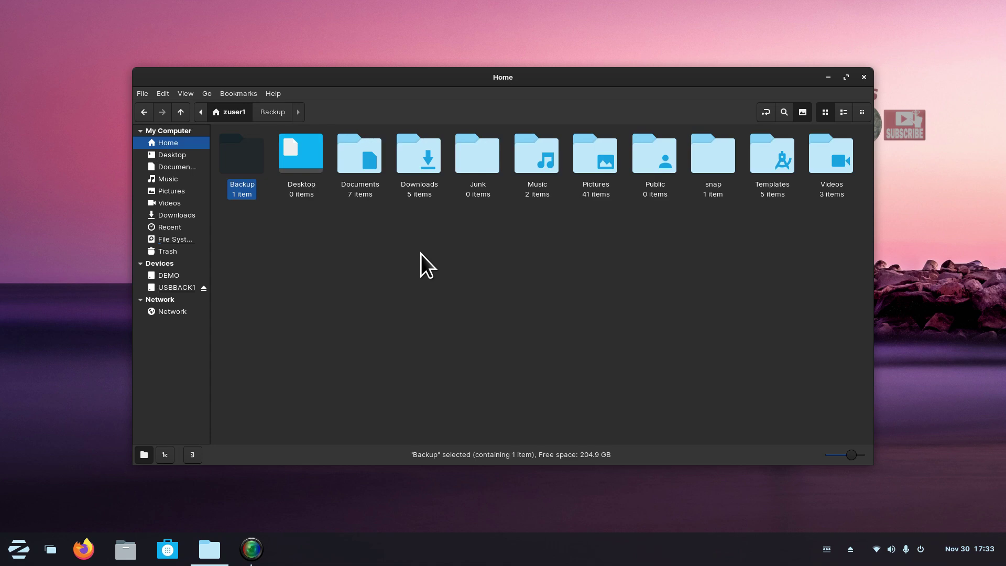
Delete 1.jpg from Pictures and view it in the Trash with 39 items.
double_click(599, 159)
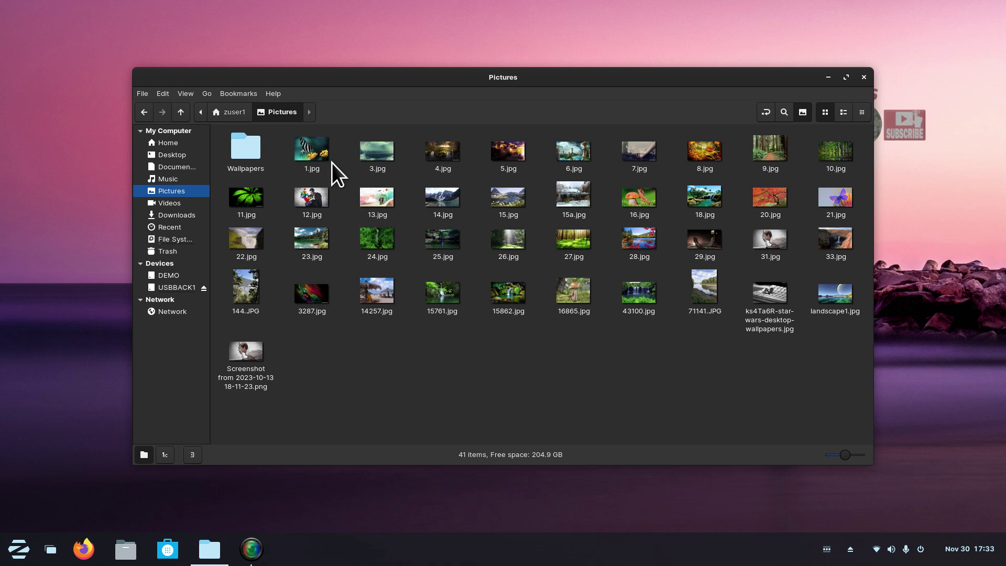
left_click(322, 154)
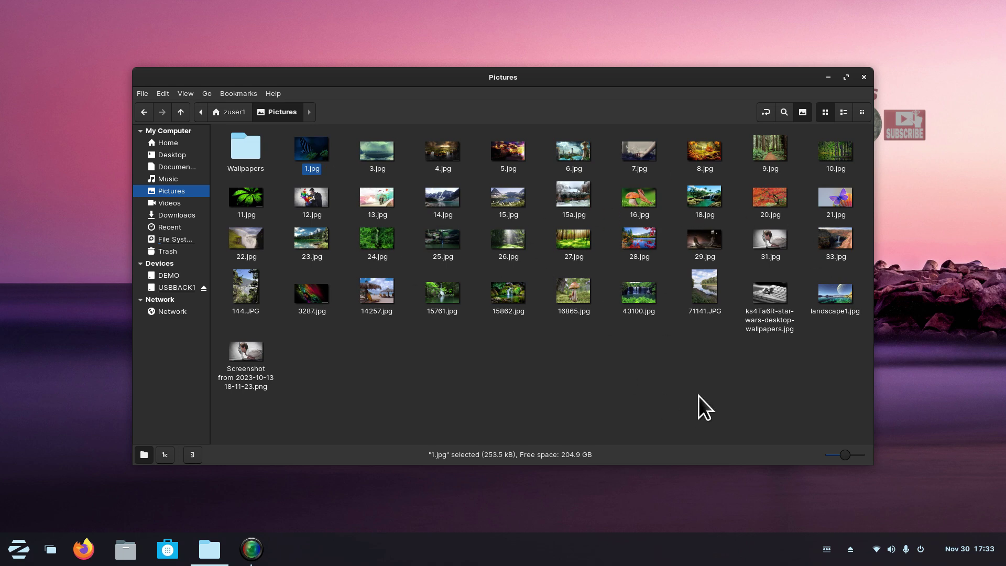
key("Delete")
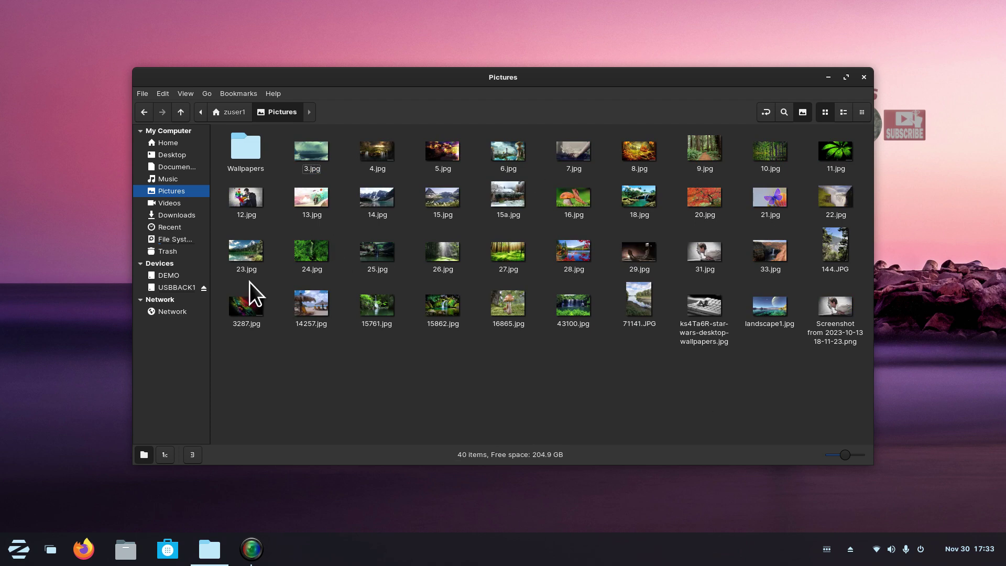
left_click(171, 254)
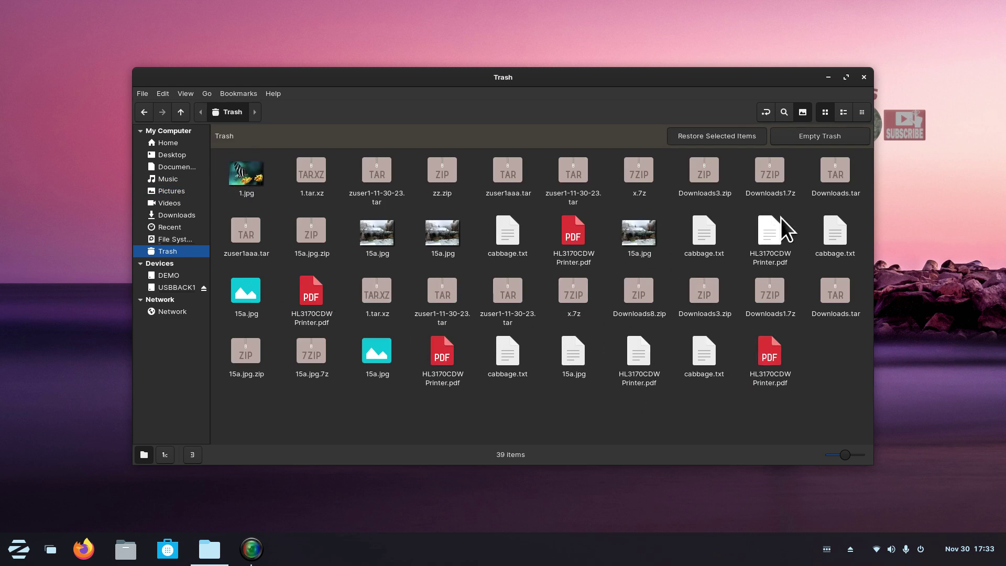
Permanently empty the Trash, confirm it holds 0 items, and return Home.
left_click(824, 140)
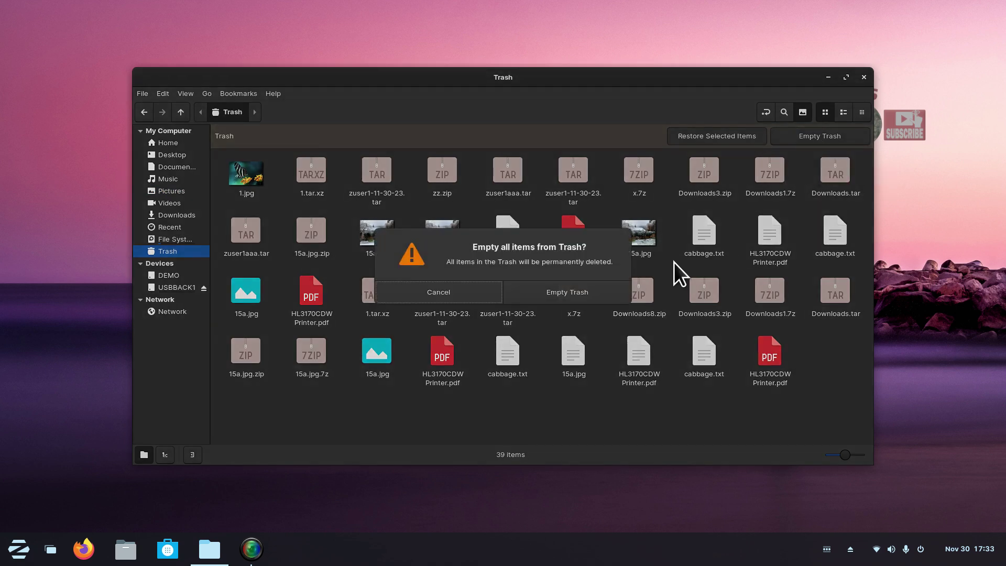
left_click(590, 297)
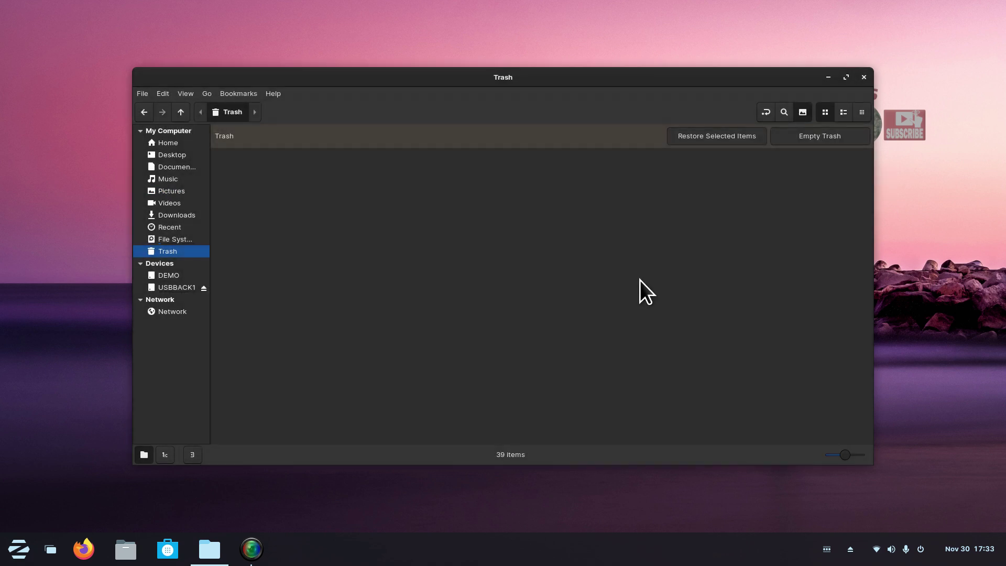
left_click(172, 192)
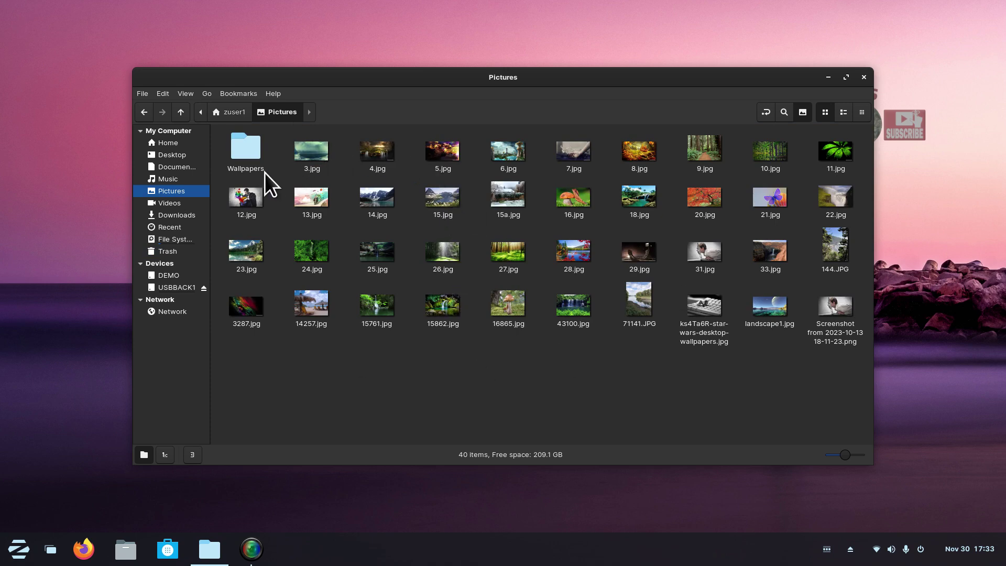
left_click(188, 250)
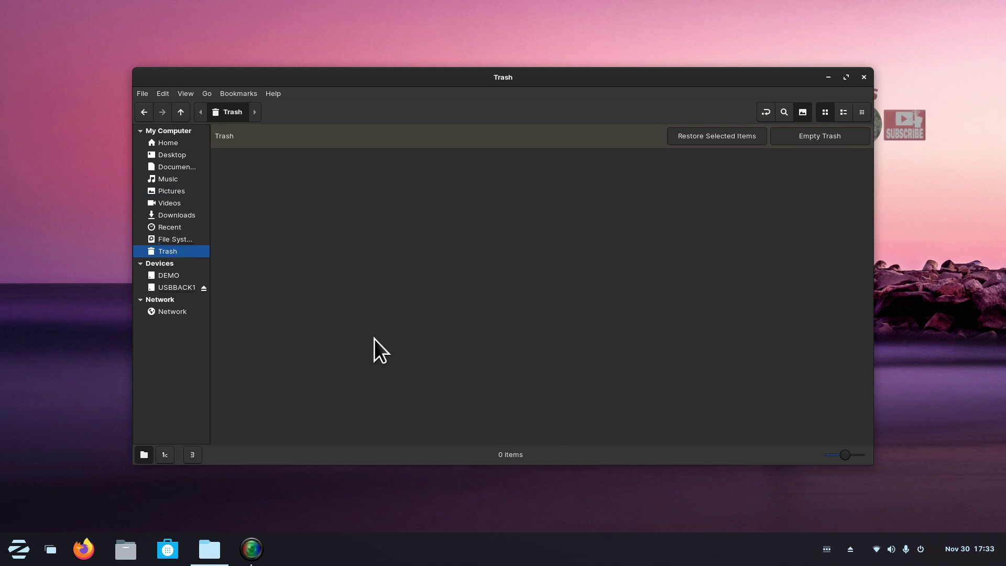
left_click(178, 142)
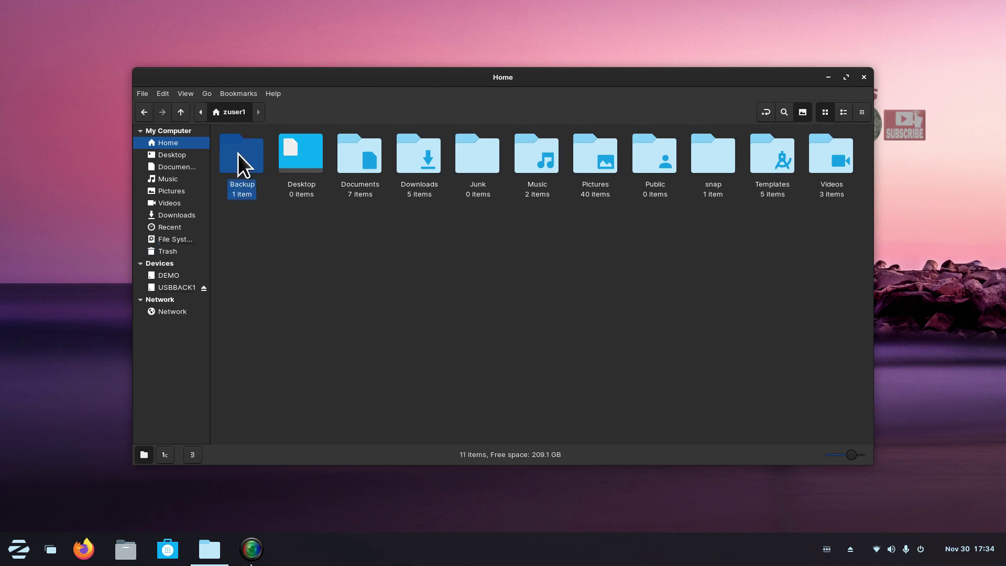
Open zuser1-11-30-23.tar from Backup and drag 1.jpg from its Pictures folder into Backup.
double_click(238, 153)
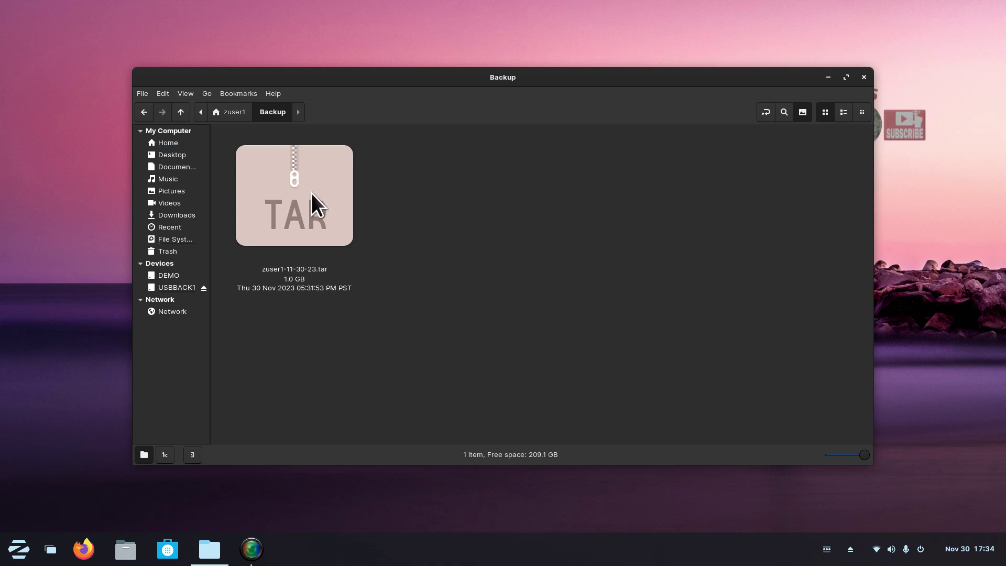
double_click(311, 202)
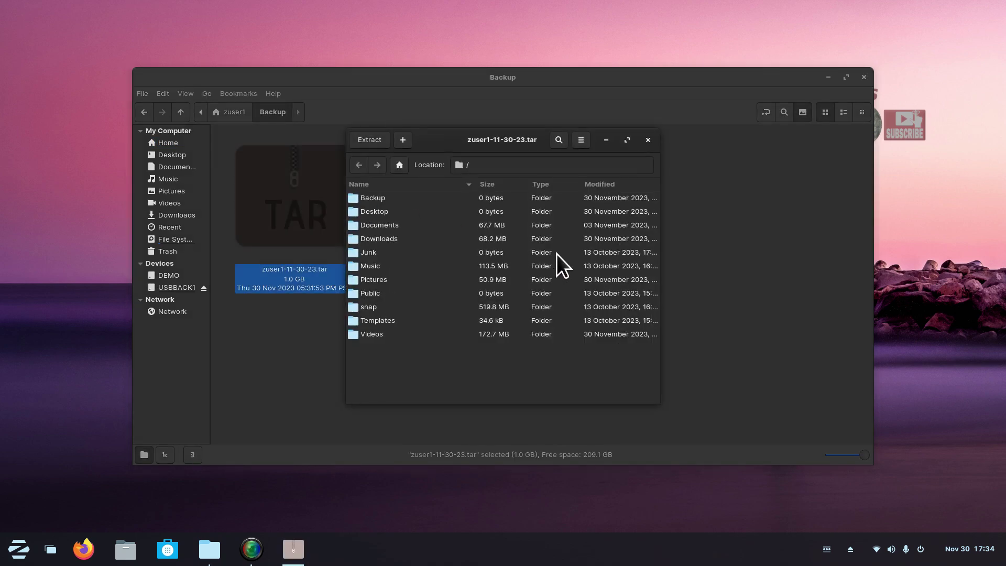
left_click_drag(451, 134, 614, 137)
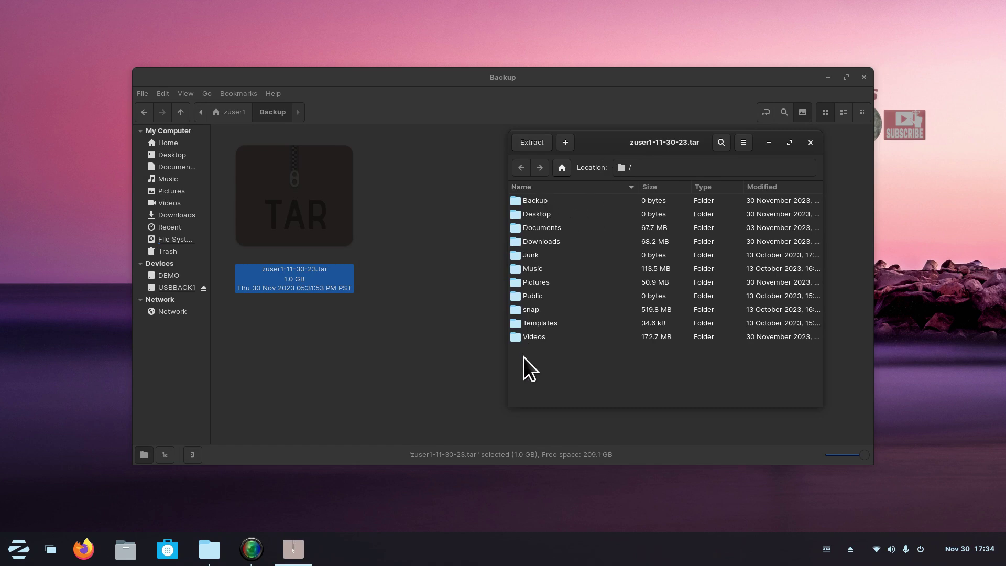
double_click(514, 284)
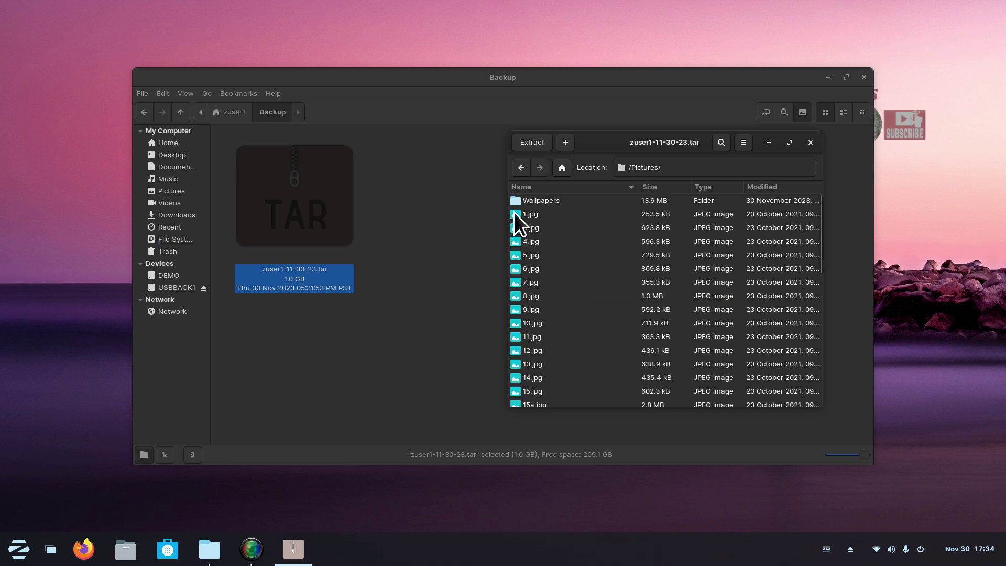
left_click_drag(516, 214, 411, 247)
Close Archive Manager, then cut 1.jpg from Backup and paste it into Pictures.
left_click(810, 142)
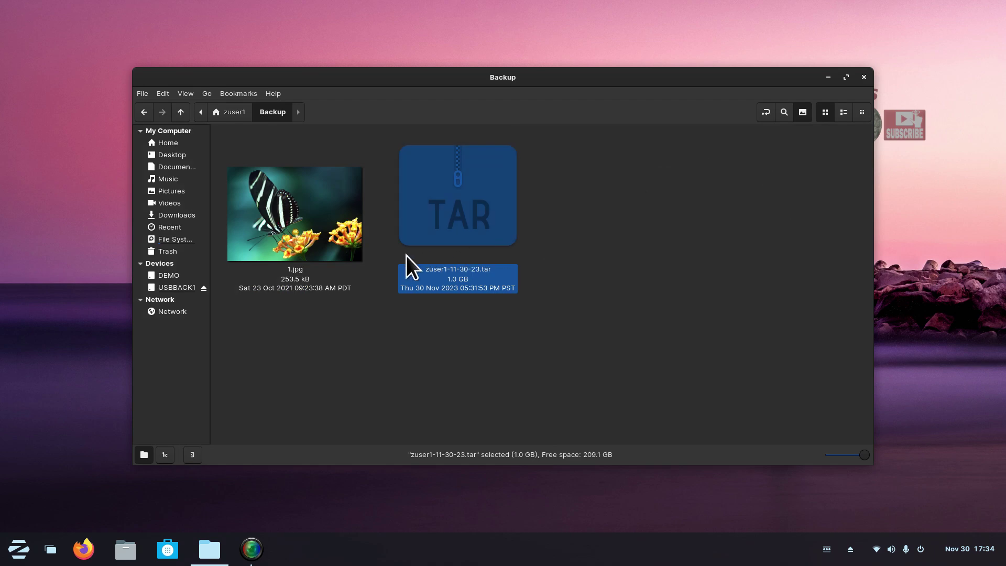
right_click(312, 198)
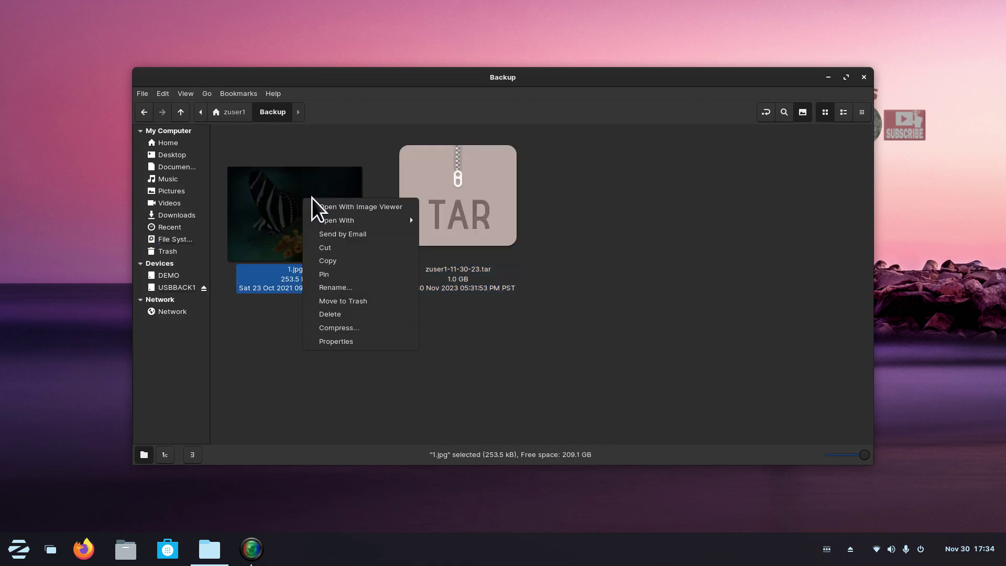
left_click(351, 254)
left_click(174, 190)
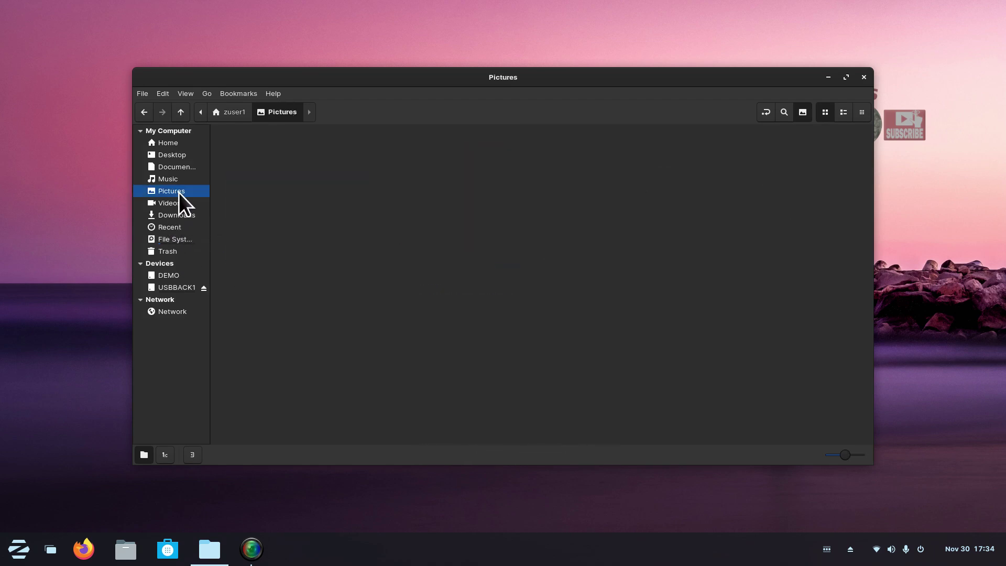
right_click(419, 372)
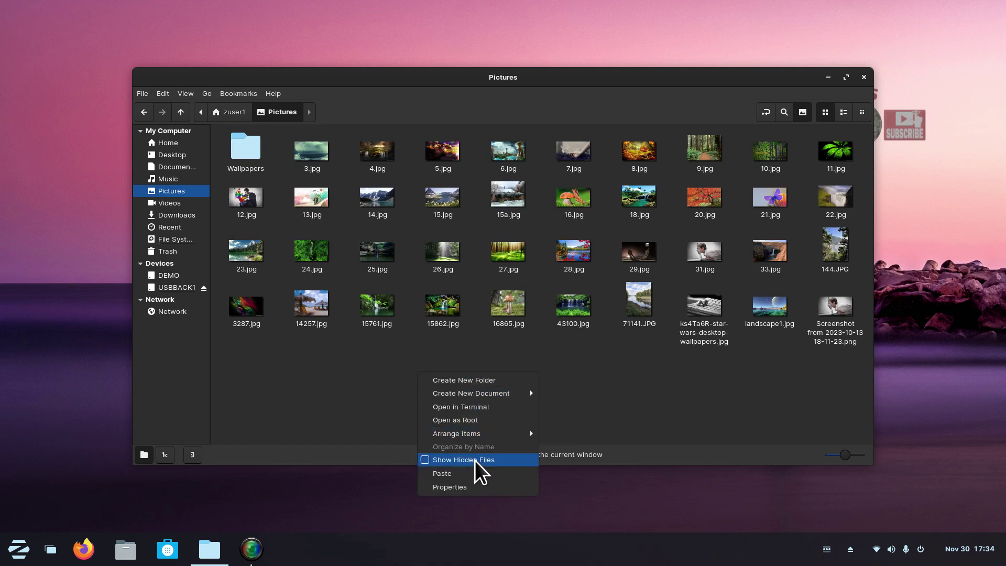
left_click(474, 474)
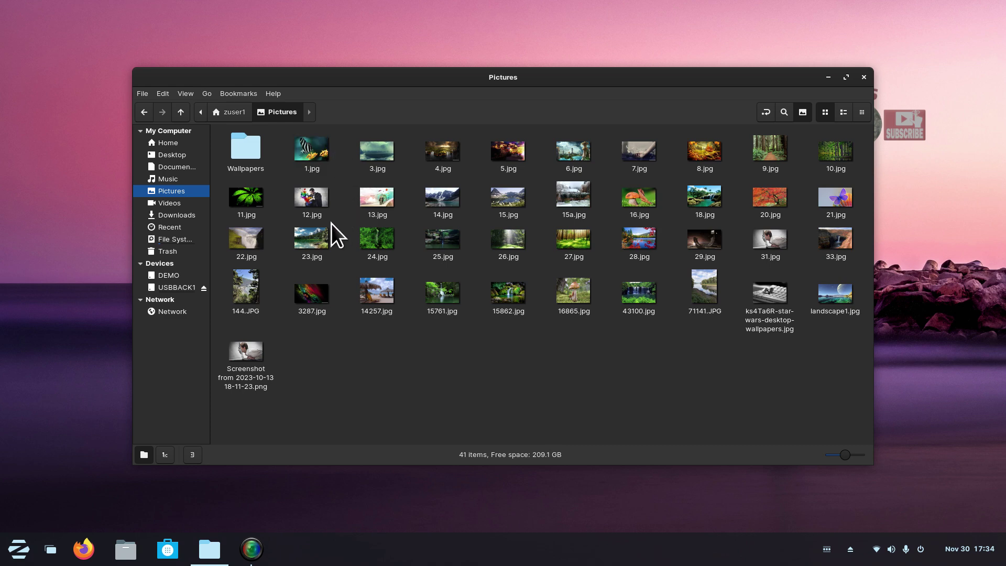
Copy zuser1-11-30-23.tar from Home > Backup and paste it onto USBBACK1, leaving 239.0 GB free.
left_click(173, 288)
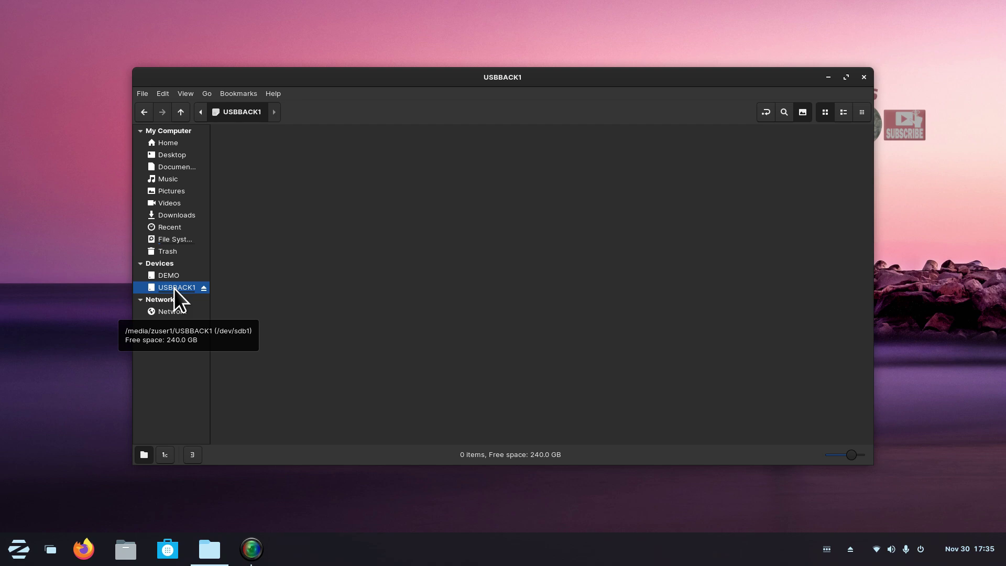
left_click(171, 141)
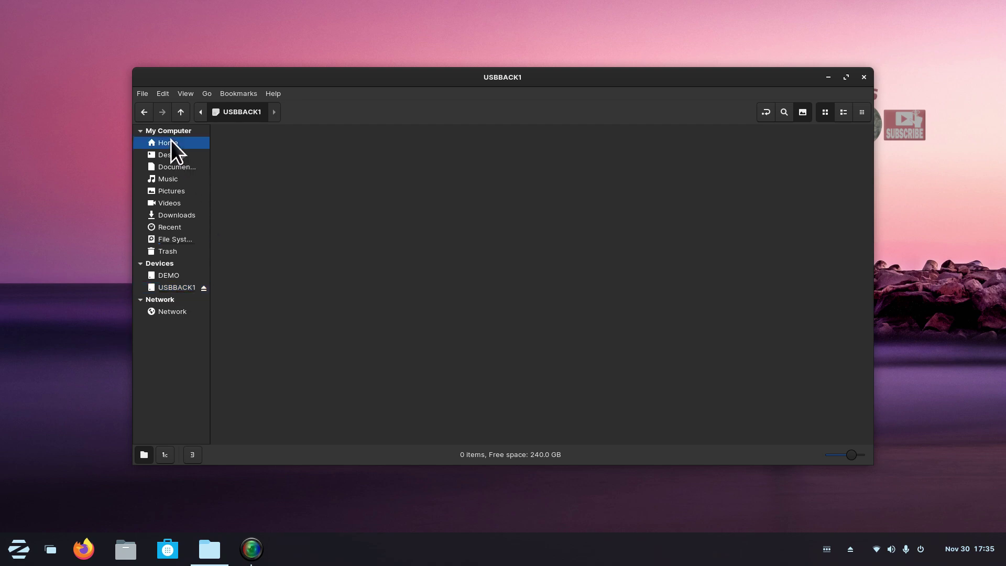
double_click(247, 148)
left_click(277, 208)
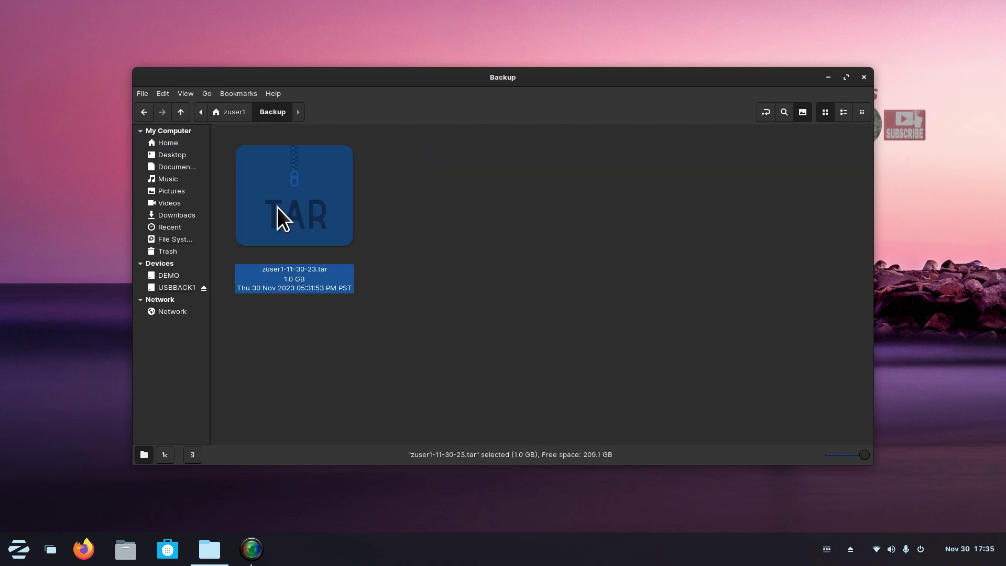
right_click(268, 171)
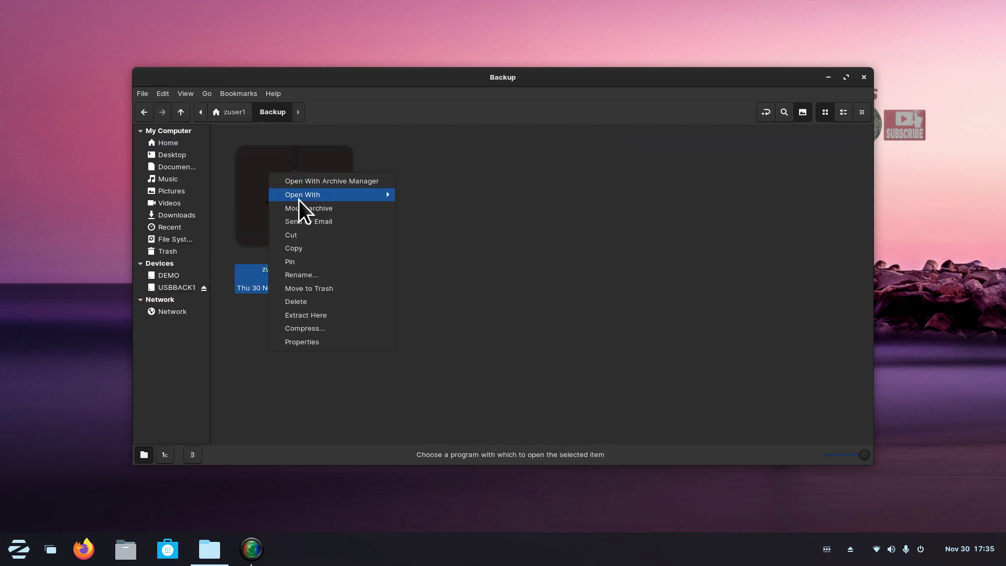
left_click(311, 245)
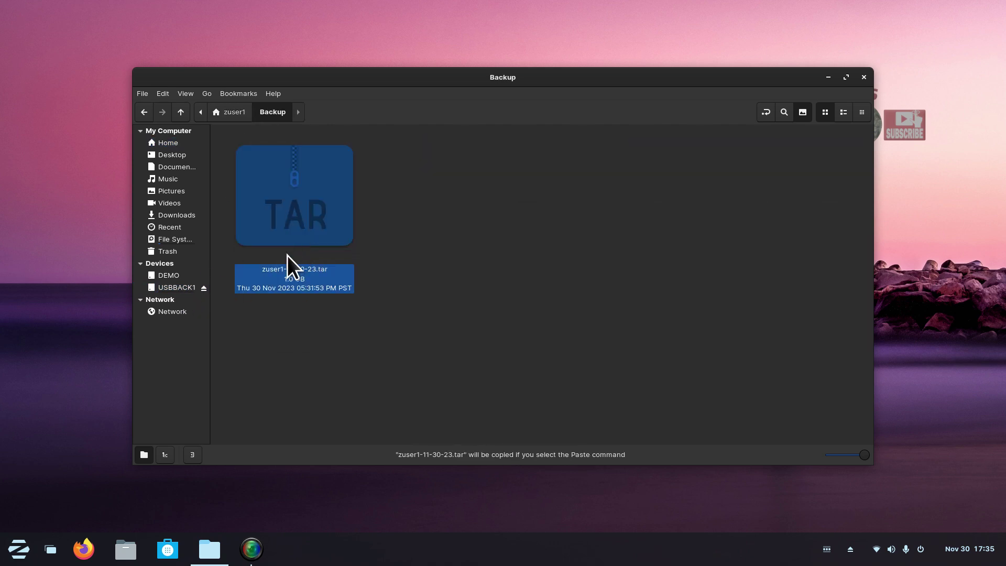
left_click(177, 287)
right_click(326, 185)
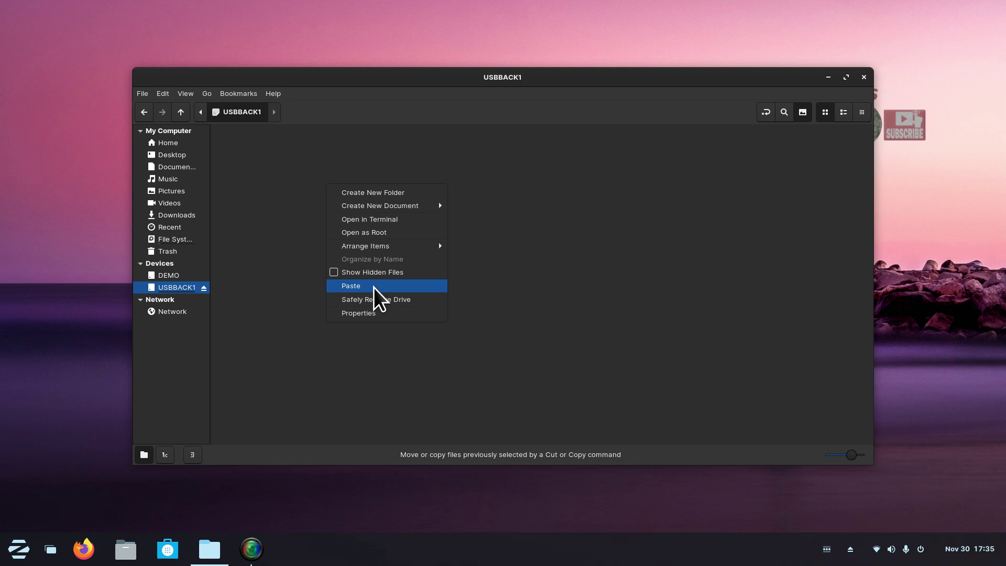
left_click(373, 287)
left_click(369, 288)
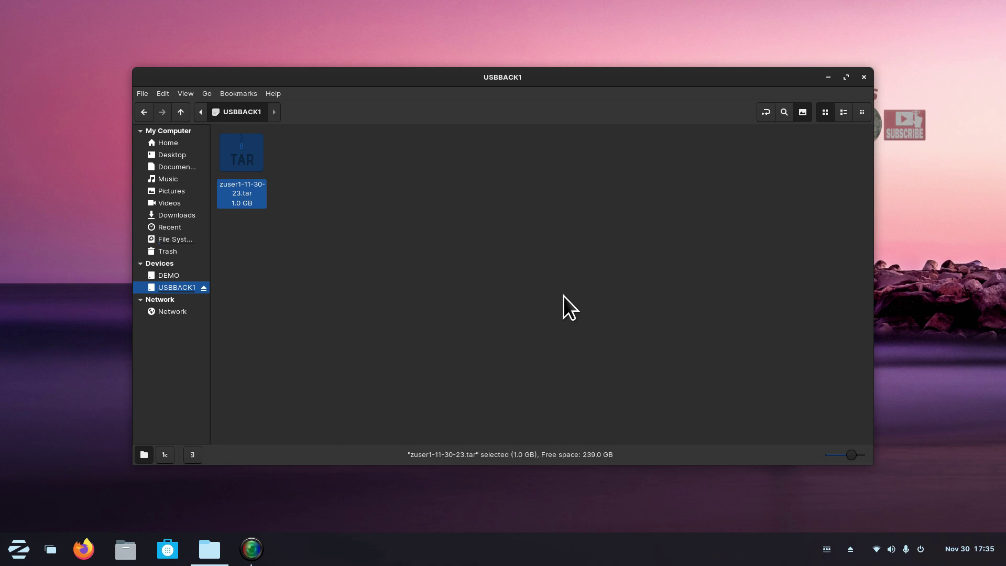
Open the copied .tar on USBBACK1 in Archive Manager to verify its eleven folders, then go to Downloads.
double_click(242, 149)
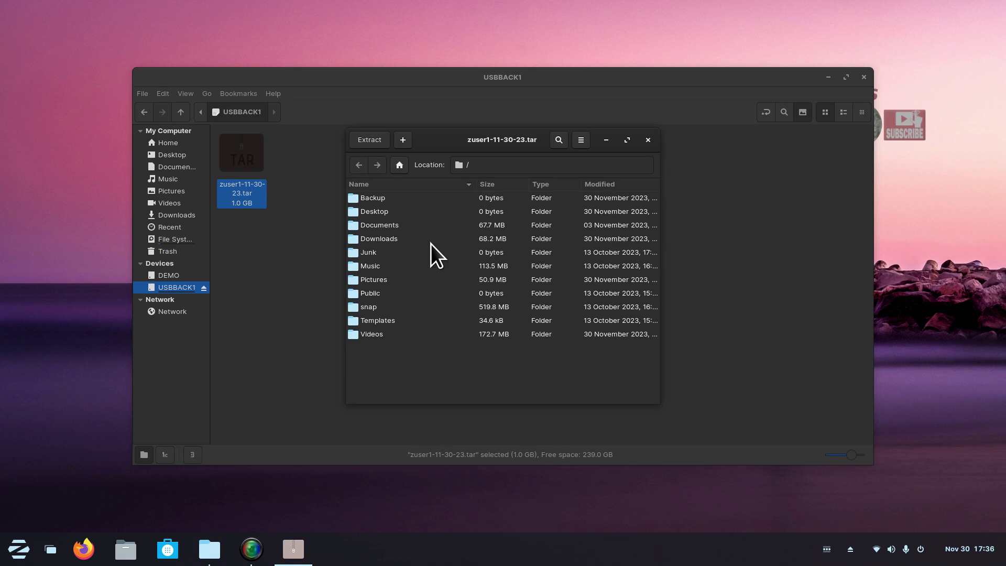
left_click(649, 140)
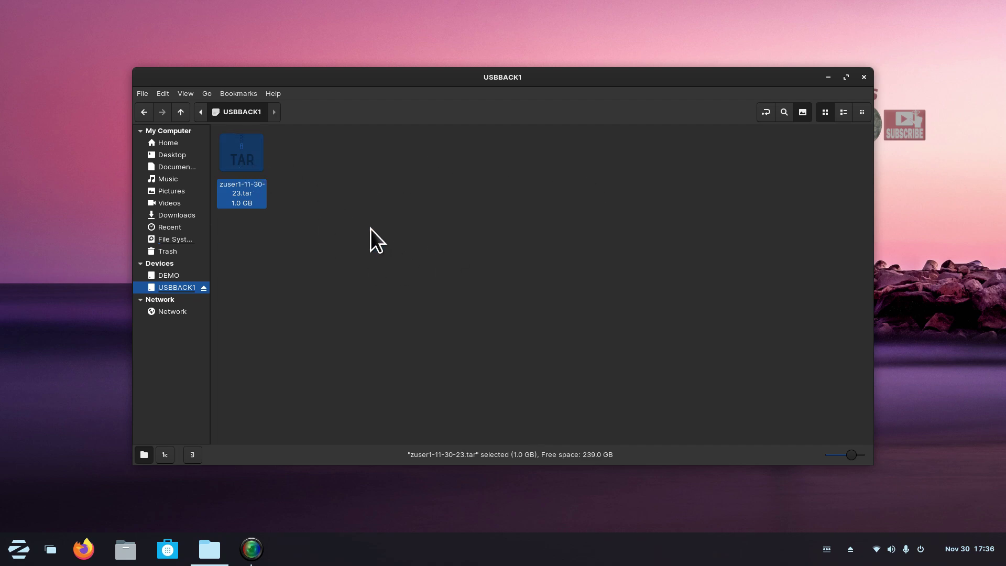
double_click(237, 158)
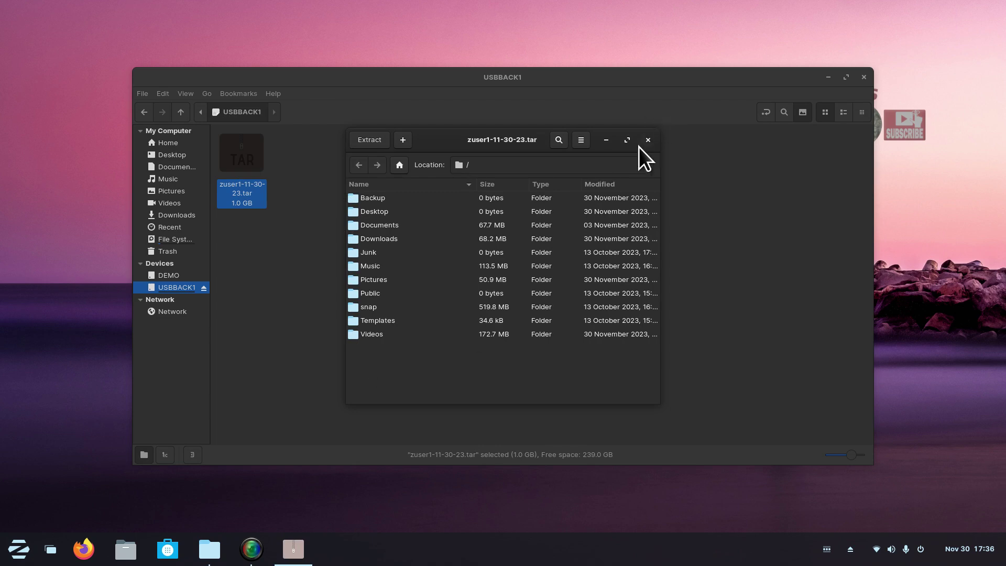
left_click(648, 139)
left_click(183, 216)
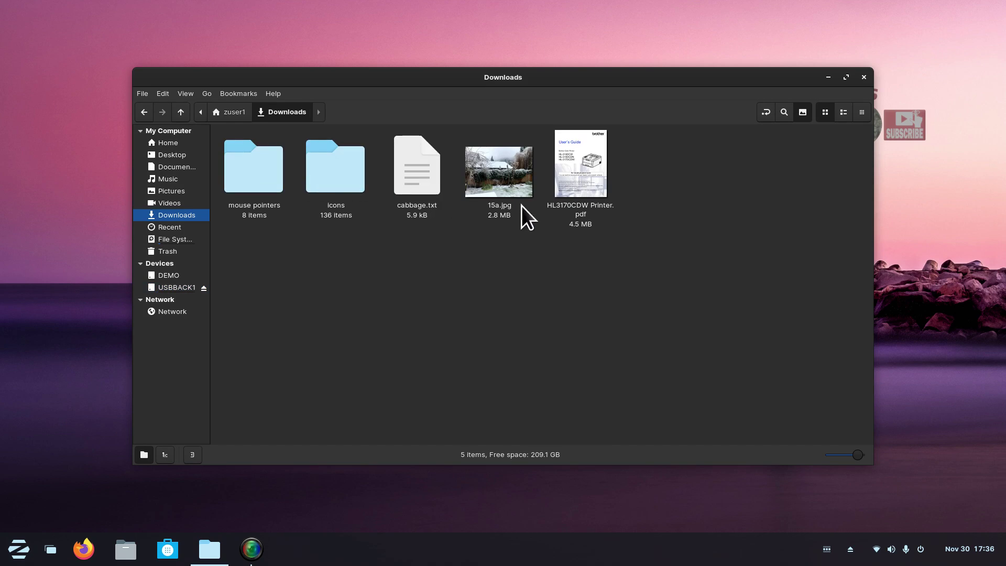
double_click(236, 166)
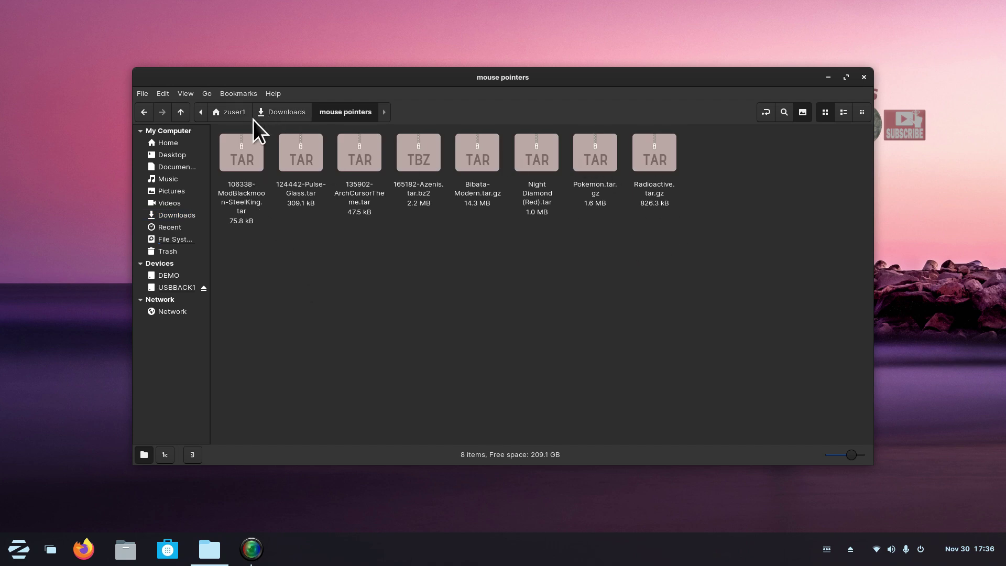
left_click(279, 114)
double_click(328, 169)
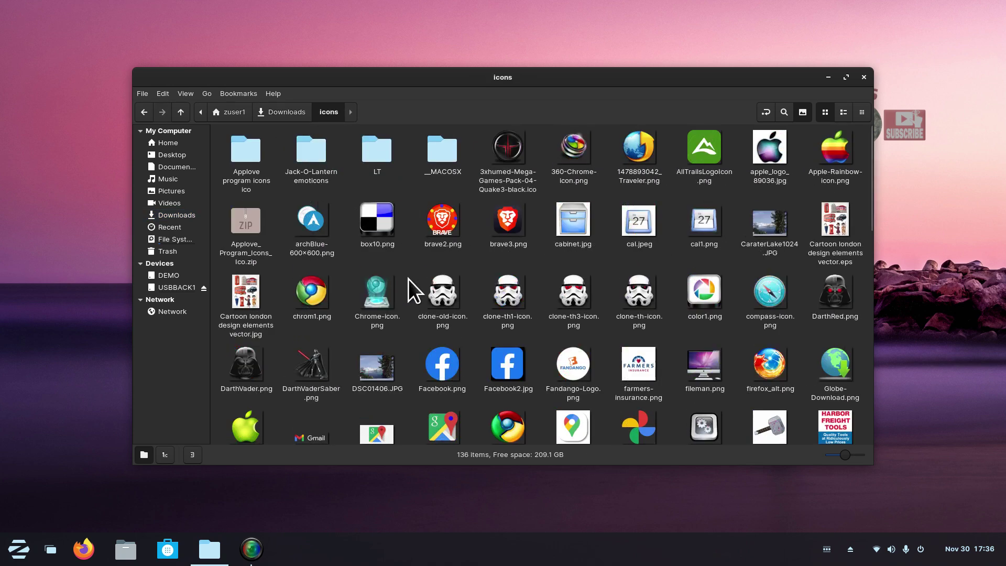
scroll(404, 224, "down", 10)
scroll(403, 224, "up", 10)
left_click(279, 114)
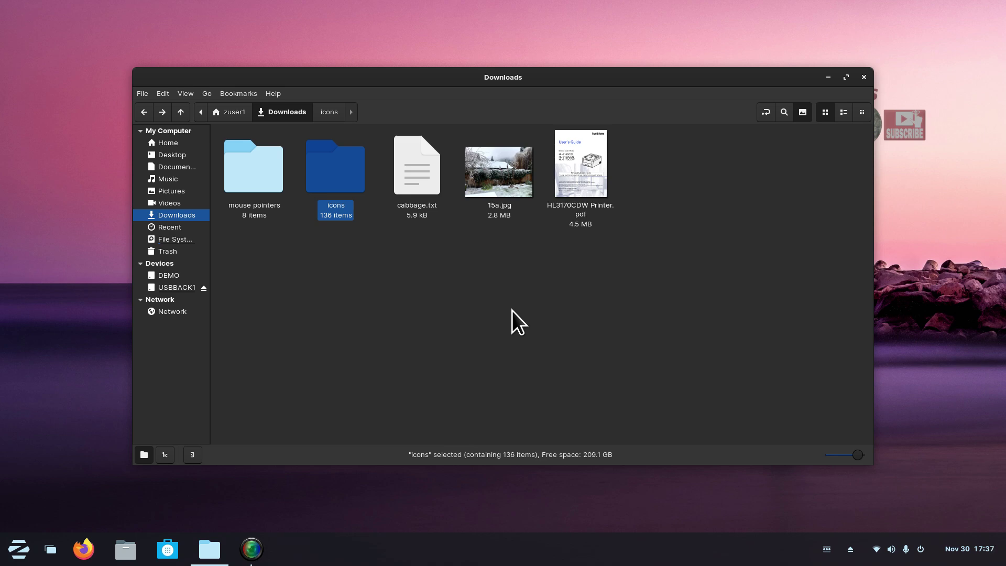
left_click(18, 549)
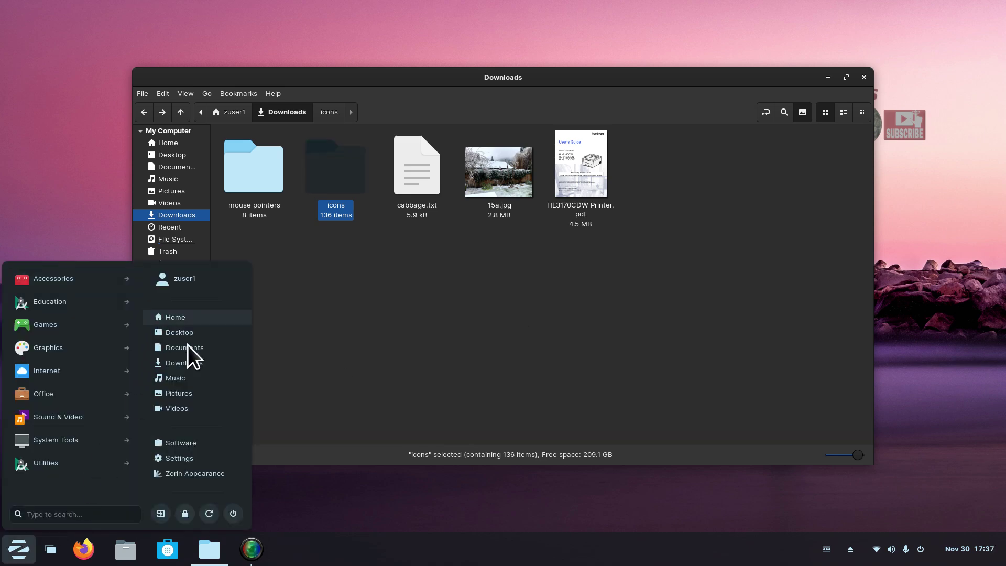
left_click(69, 347)
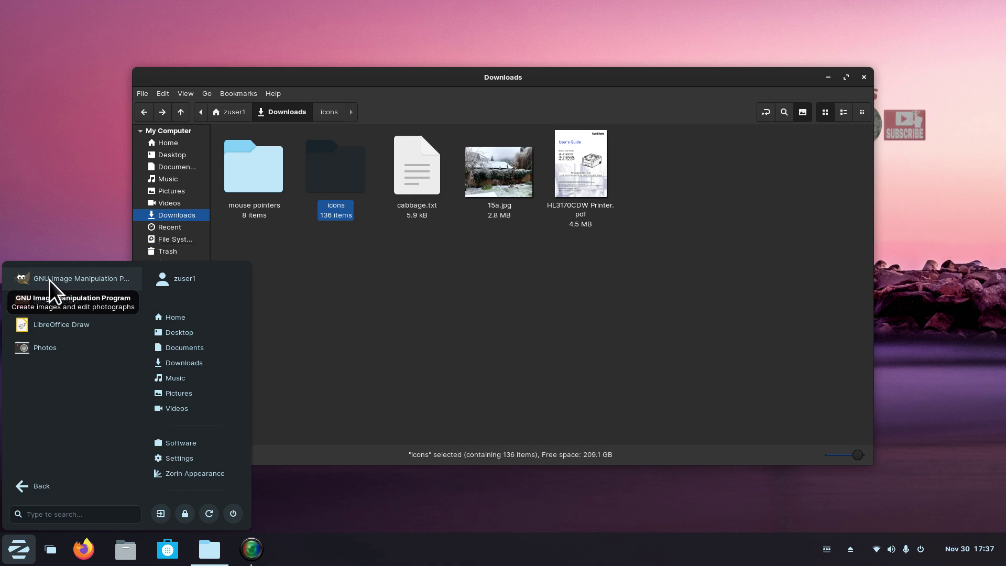
left_click(431, 328)
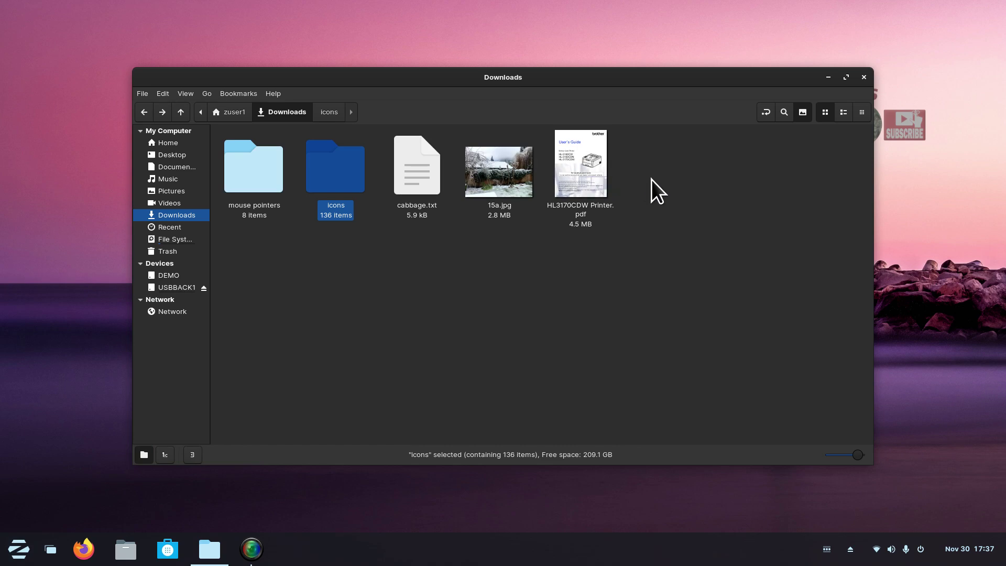
Select all five Downloads items and compress them in .tar format into a 68.3 MB Downloads.tar.
left_click_drag(703, 165, 241, 199)
left_click(526, 321)
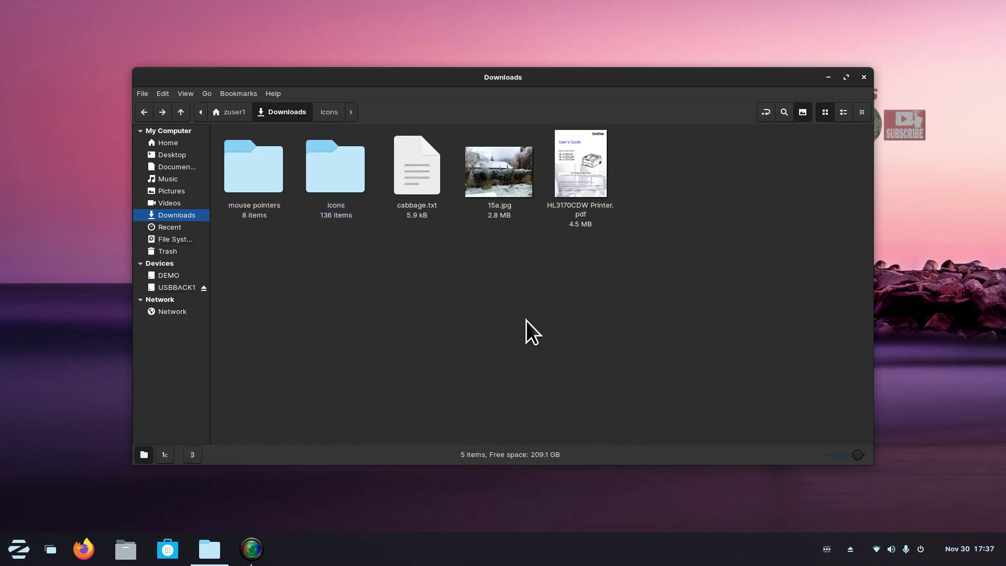
key("ctrl+a")
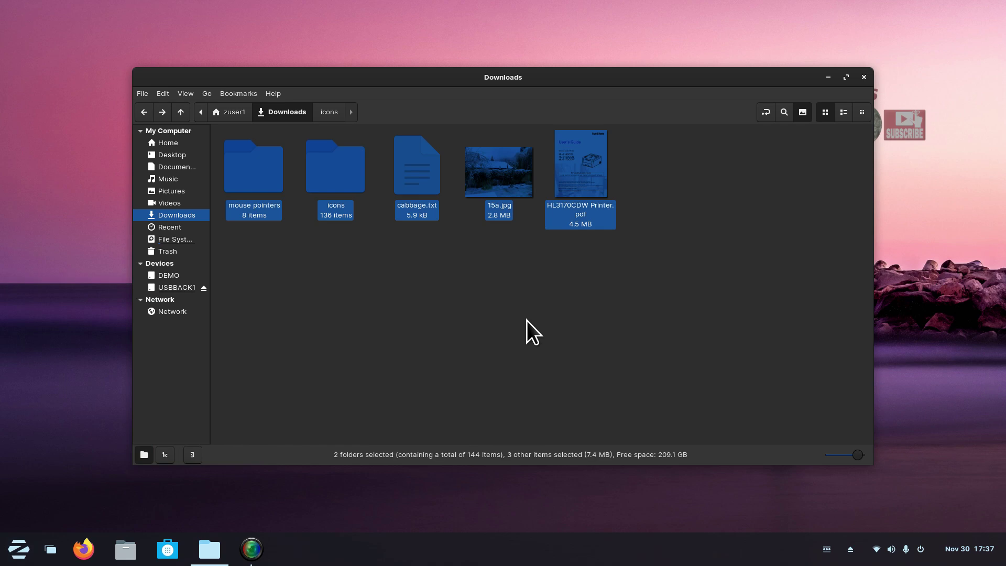
right_click(404, 164)
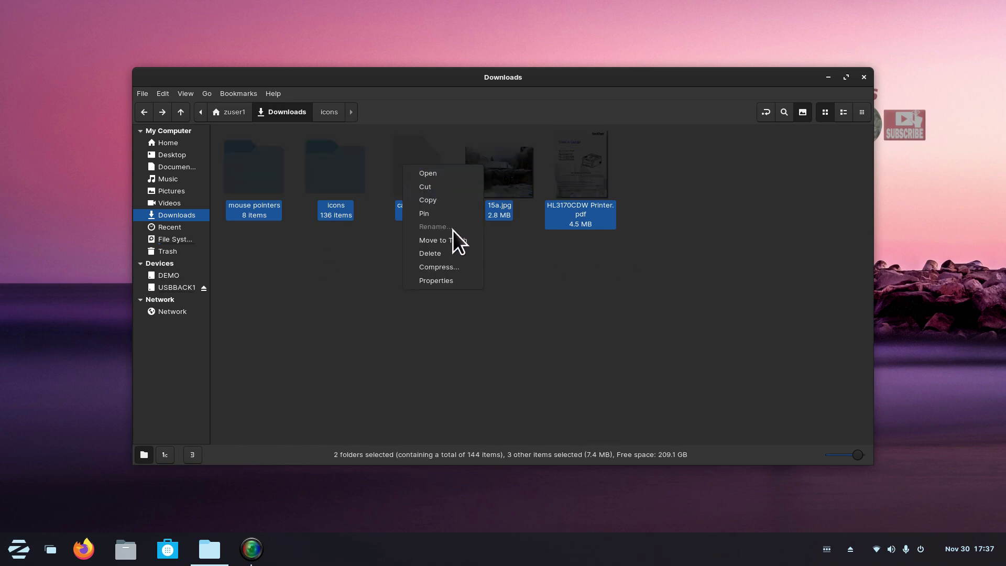
left_click(447, 268)
left_click_drag(467, 216, 400, 78)
left_click(528, 121)
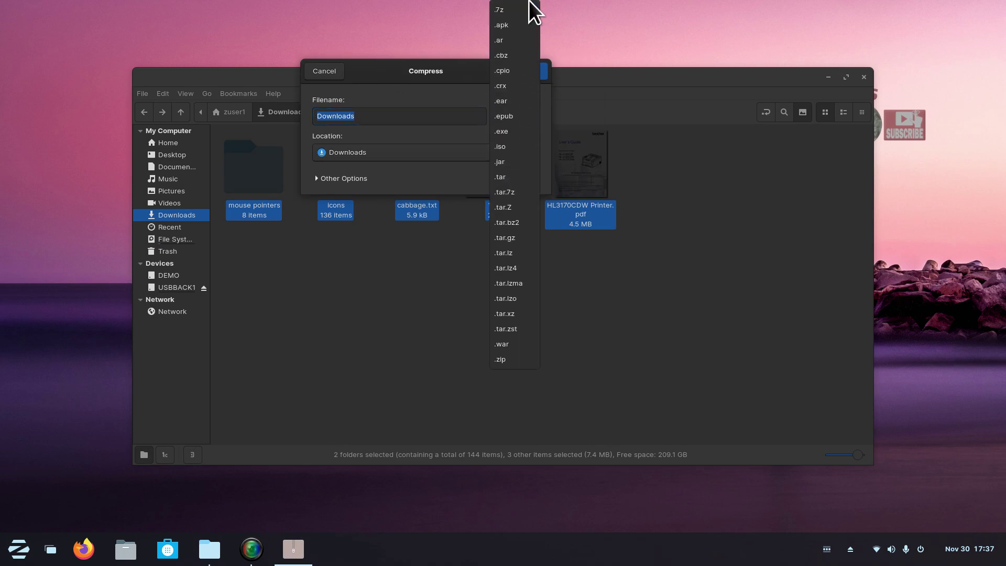
left_click(509, 177)
left_click_drag(467, 82, 515, 267)
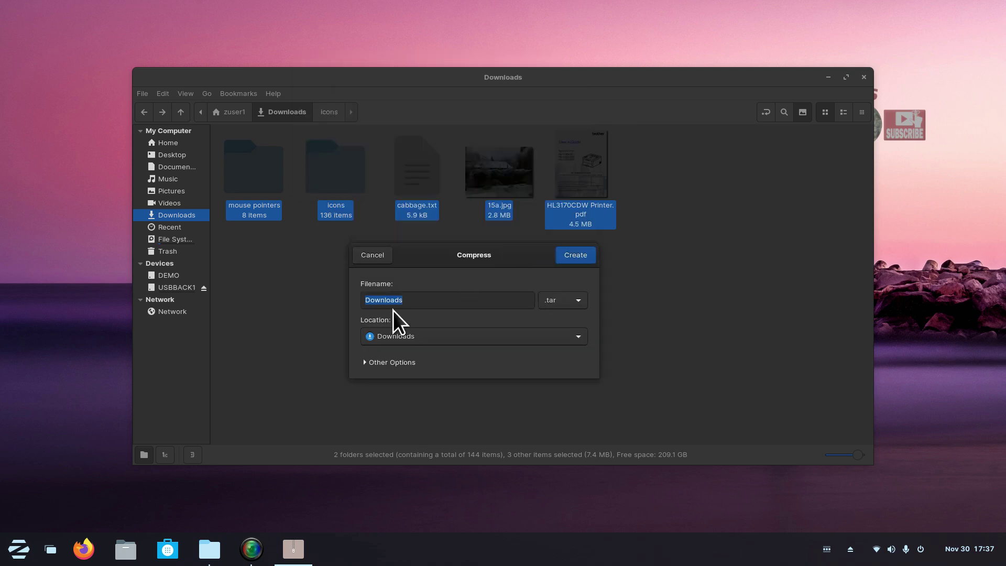
left_click(577, 256)
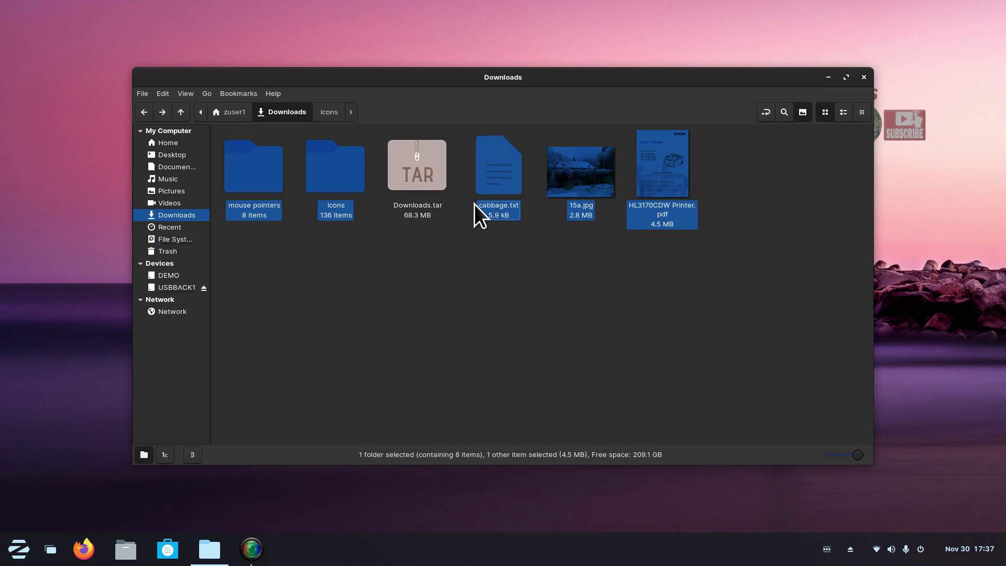
Cut Downloads.tar and paste it onto the USBBACK1 drive.
left_click(420, 162)
right_click(421, 161)
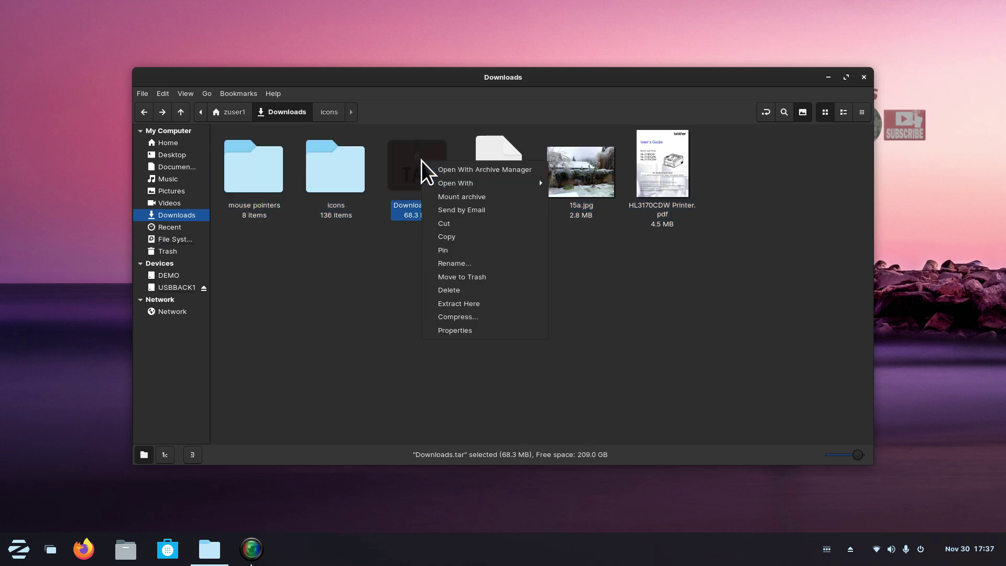
left_click(466, 224)
left_click(176, 291)
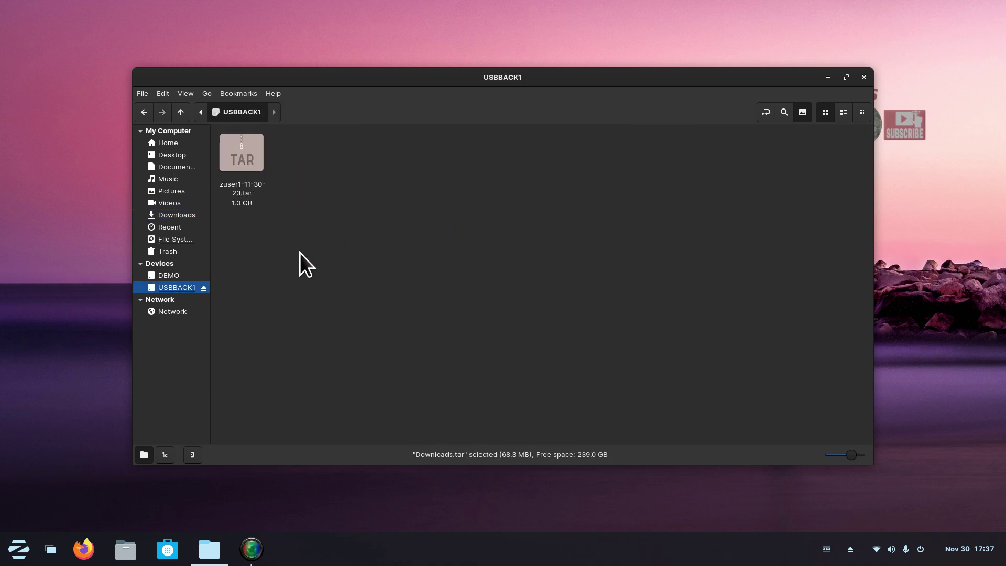
right_click(303, 247)
left_click(351, 337)
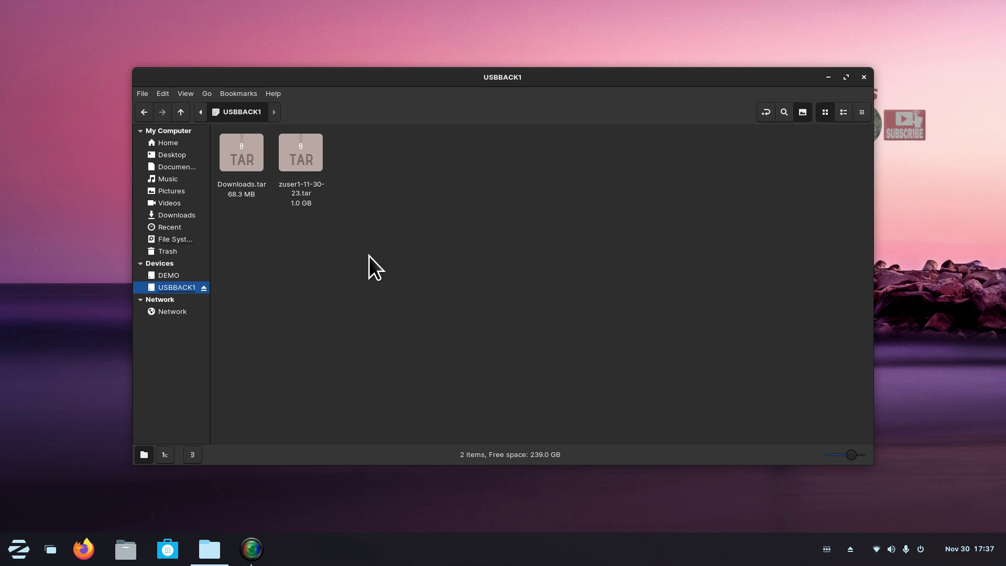
Compare the Downloads folder's 68.2 MB size in Properties against Downloads.tar on USBBACK1.
left_click(176, 144)
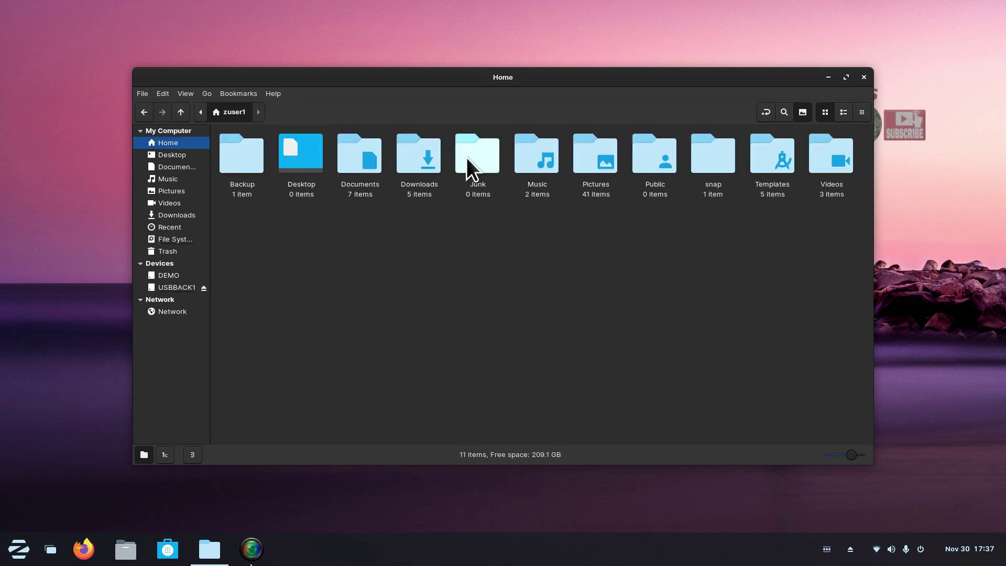
left_click(423, 151)
double_click(423, 150)
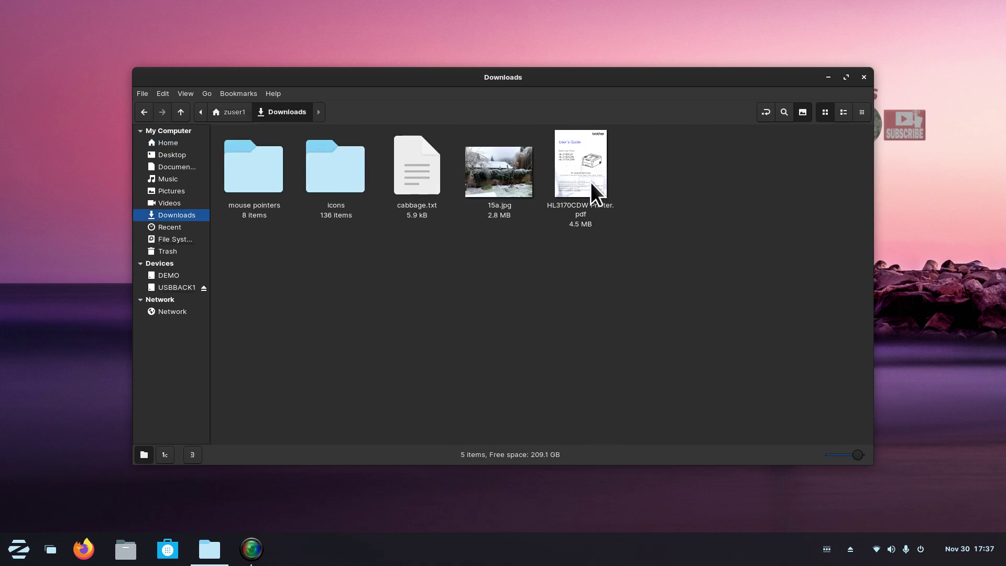
left_click(209, 116)
right_click(423, 147)
left_click(473, 344)
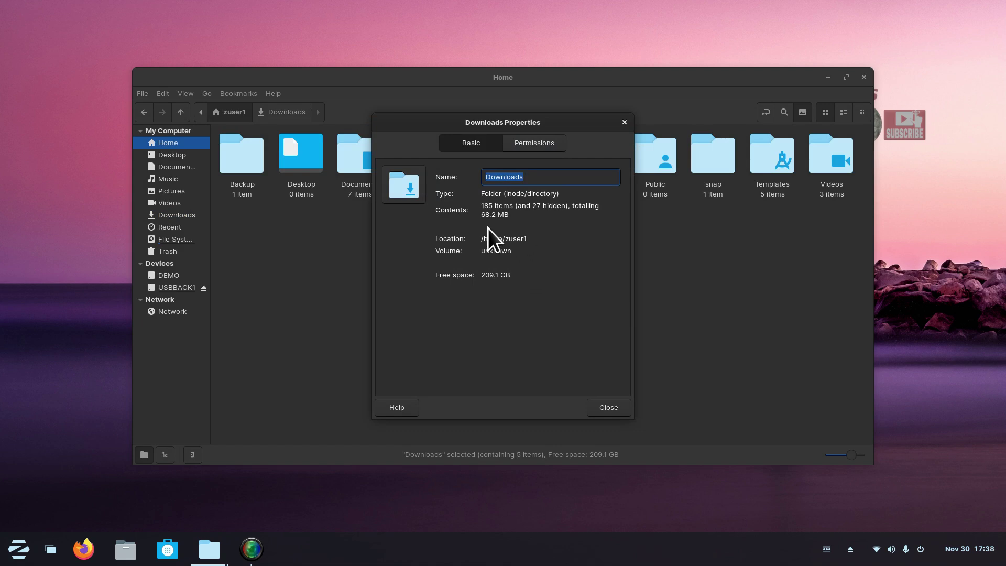
left_click_drag(445, 128, 621, 143)
left_click(180, 289)
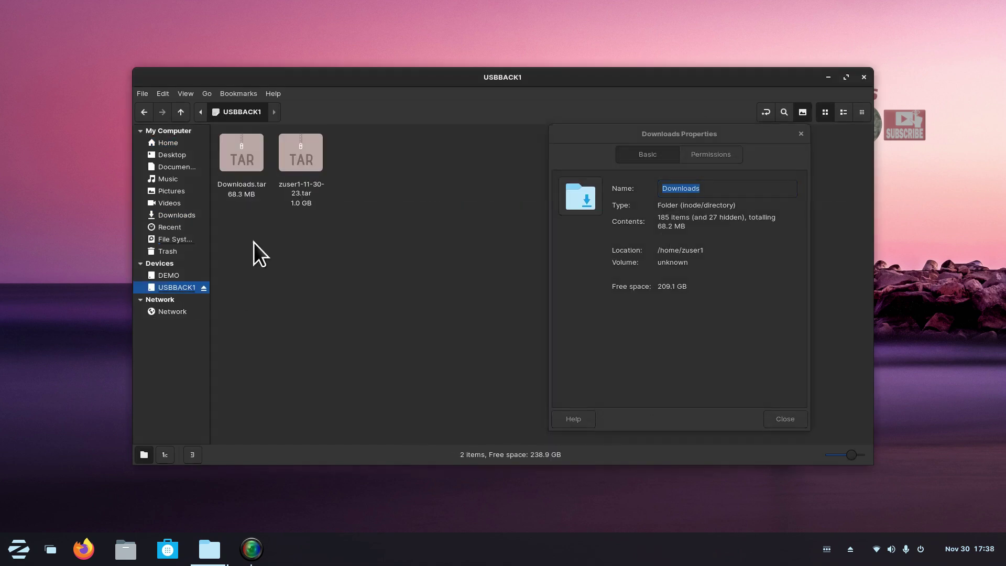
left_click(242, 156)
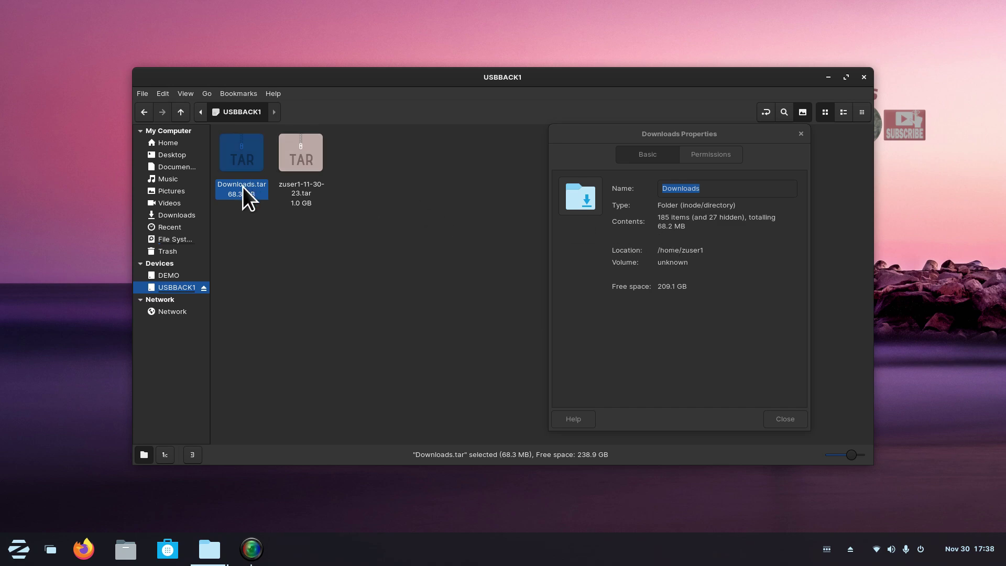
left_click(801, 133)
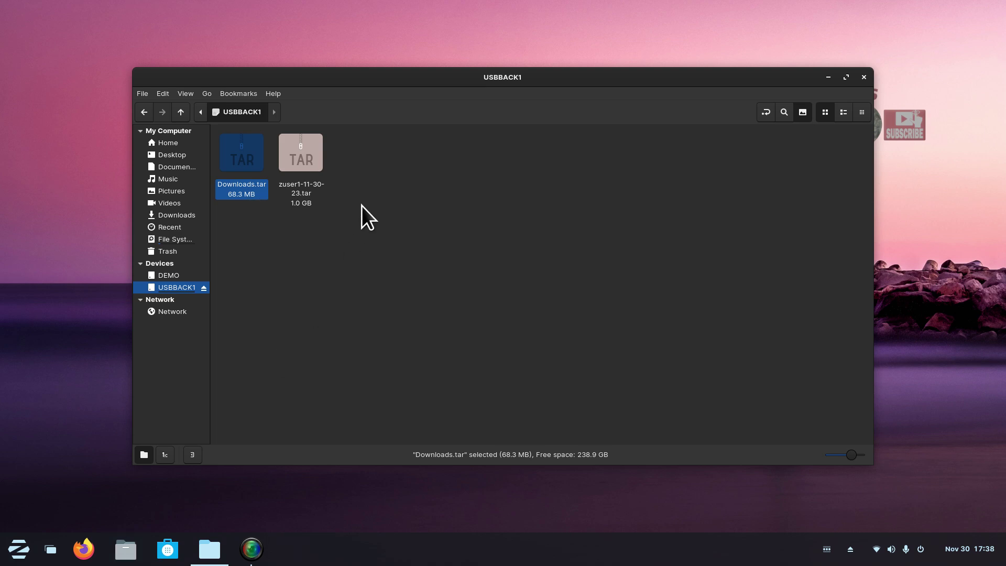
Compress all five Downloads items in .7z format, appending 2 to create Downloads2.7z.
left_click(187, 214)
left_click_drag(722, 154, 251, 171)
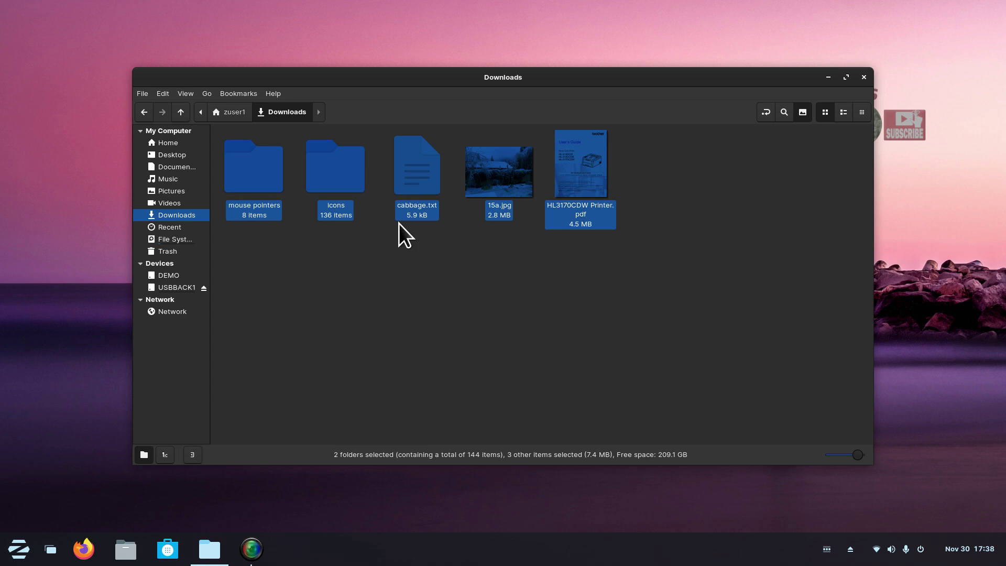
right_click(423, 165)
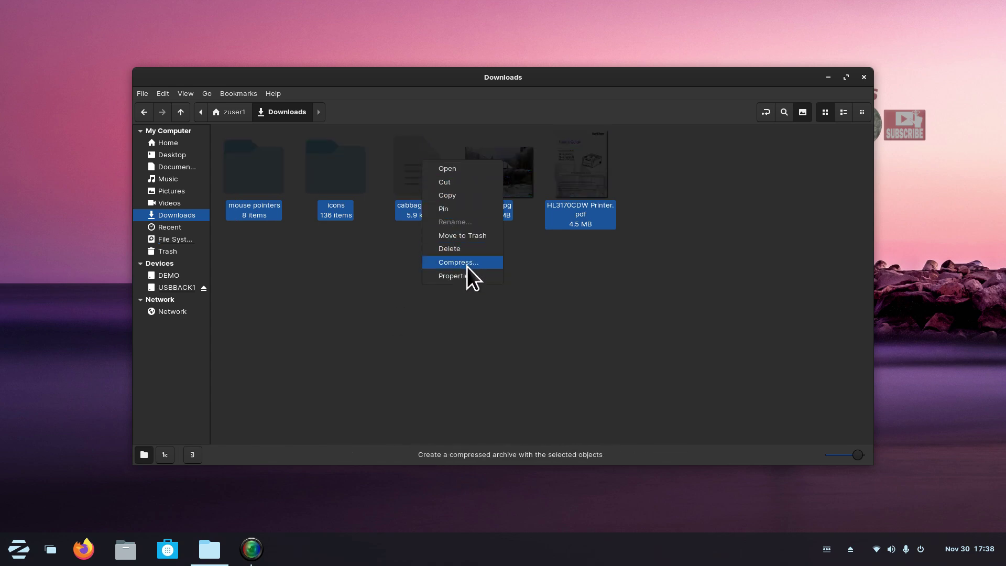
left_click(492, 259)
left_click(588, 254)
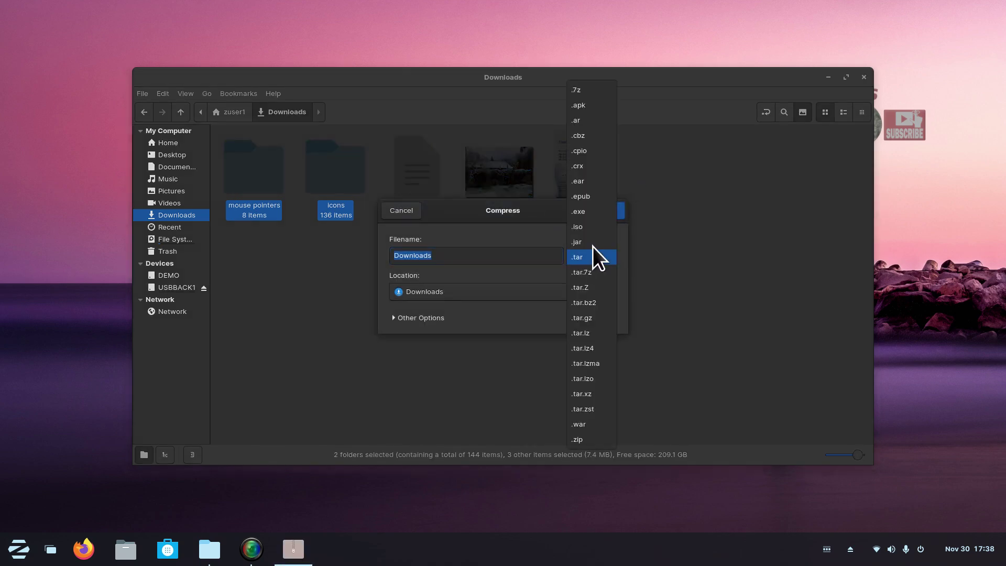
left_click(596, 93)
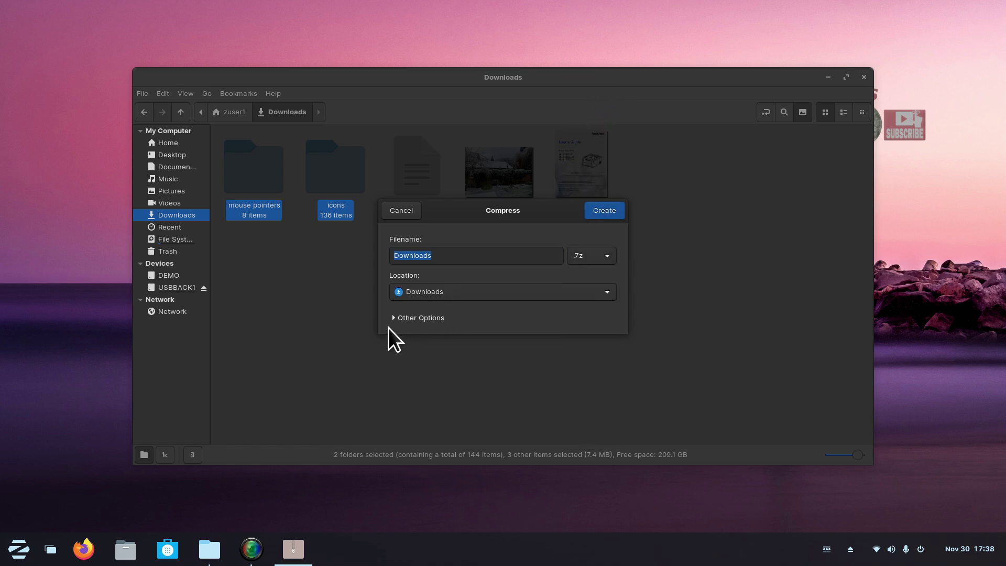
left_click(394, 322)
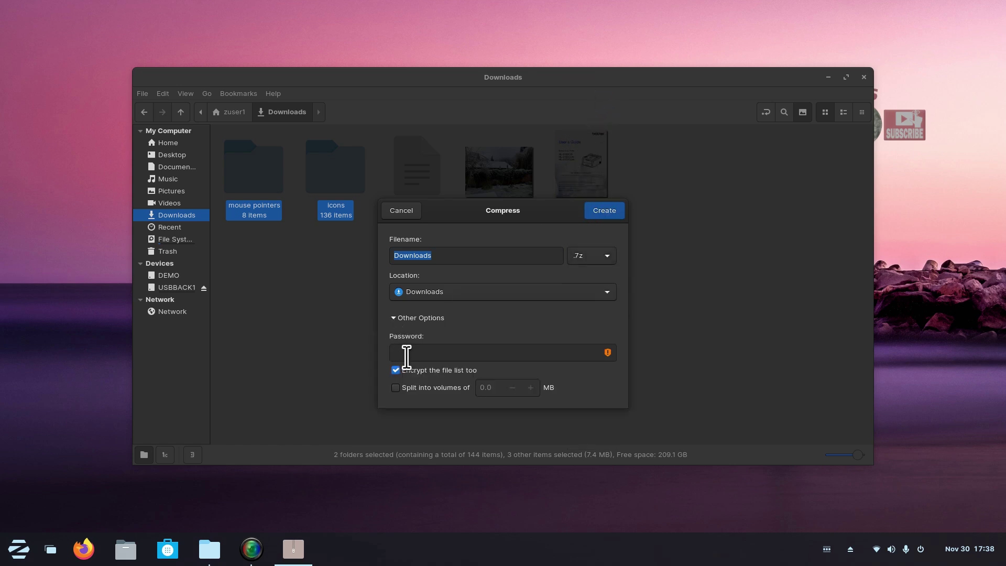
left_click(393, 318)
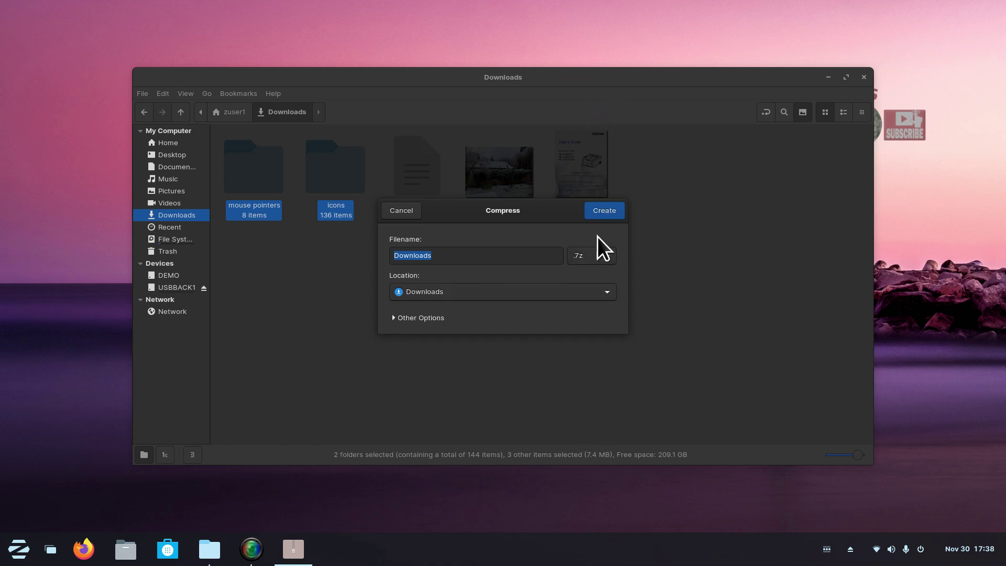
left_click(439, 257)
type("2")
left_click(606, 211)
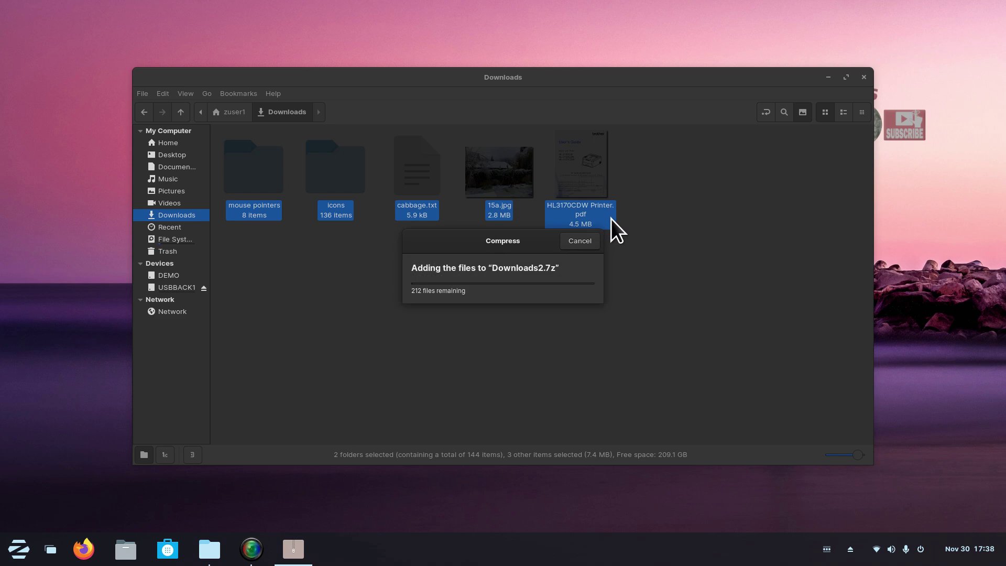
Cut Downloads2.7z and paste it onto USBBACK1, which now holds three archives.
left_click(419, 167)
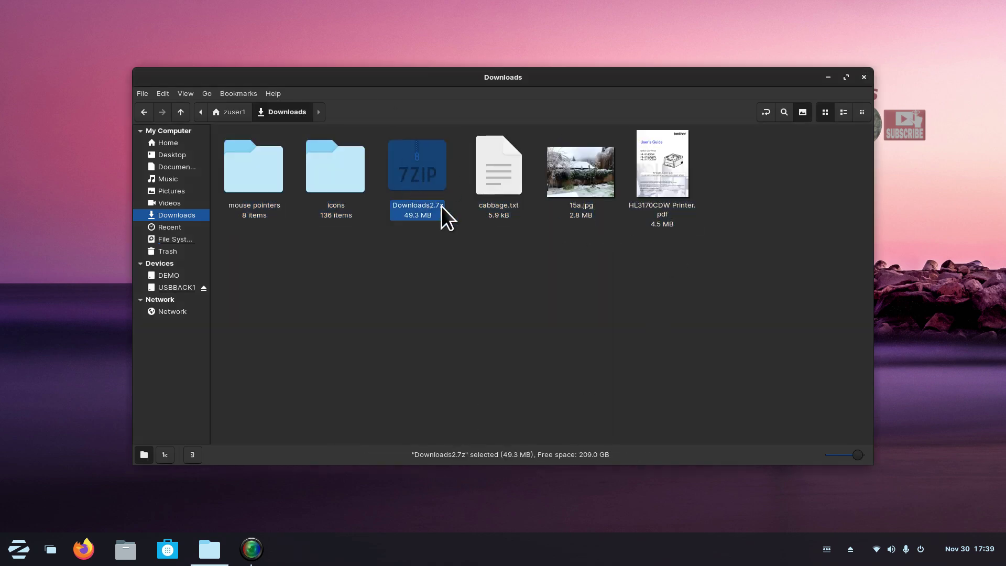
right_click(414, 162)
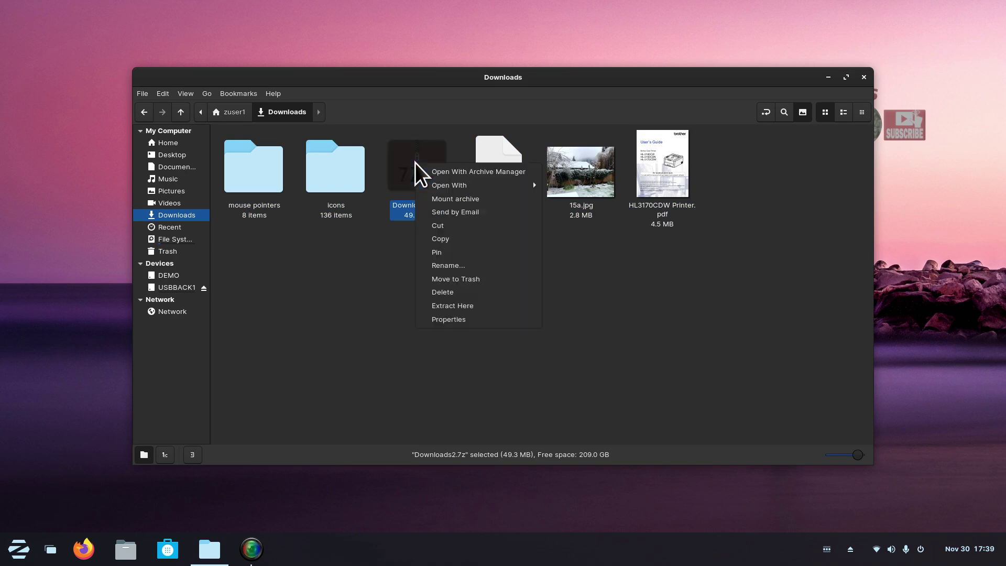
left_click(461, 226)
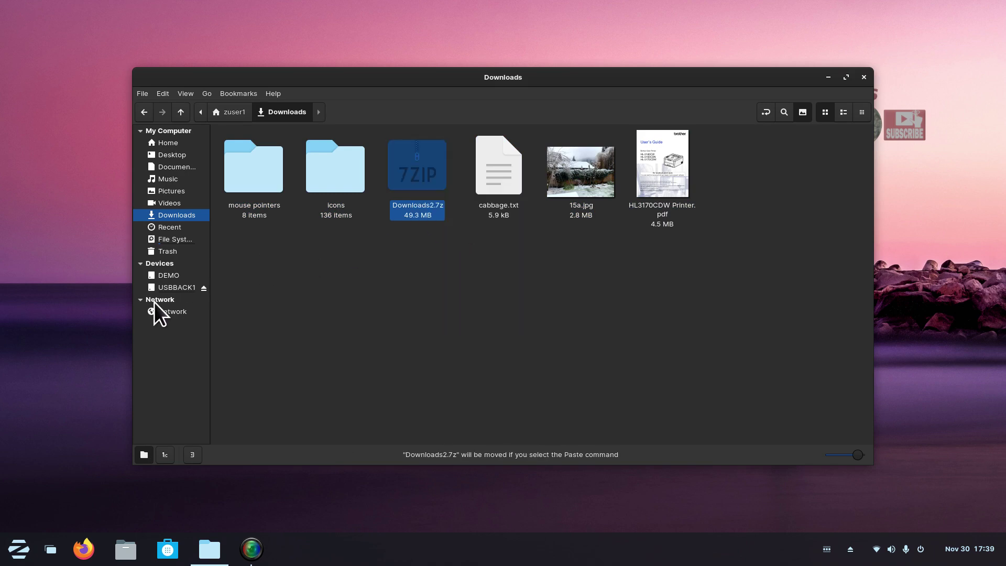
left_click(176, 287)
right_click(299, 240)
left_click(336, 341)
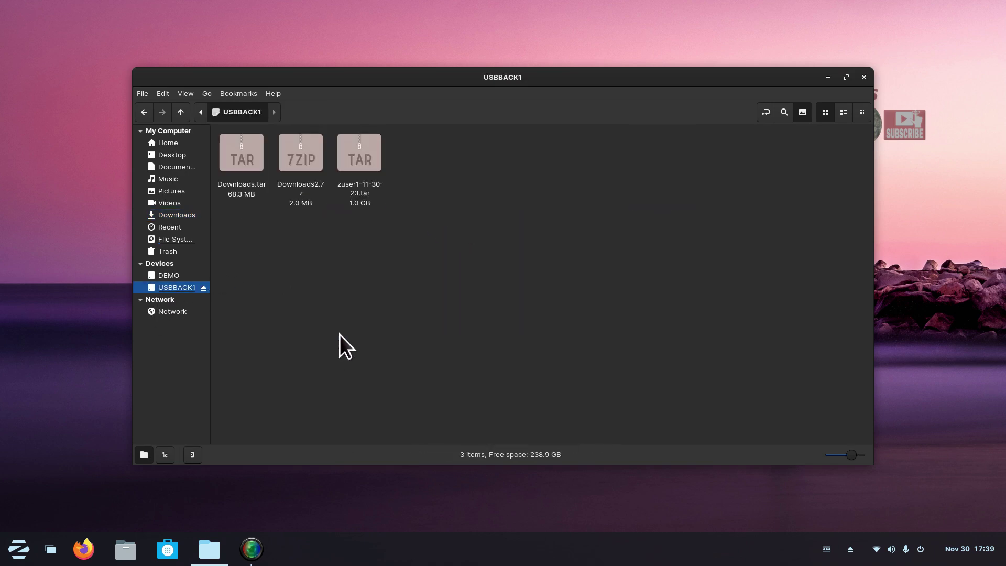
Select the five Downloads items and compress them in .zip format as a 50.4 MB Downloads3.zip.
left_click(190, 217)
left_click_drag(680, 159, 249, 210)
right_click(262, 172)
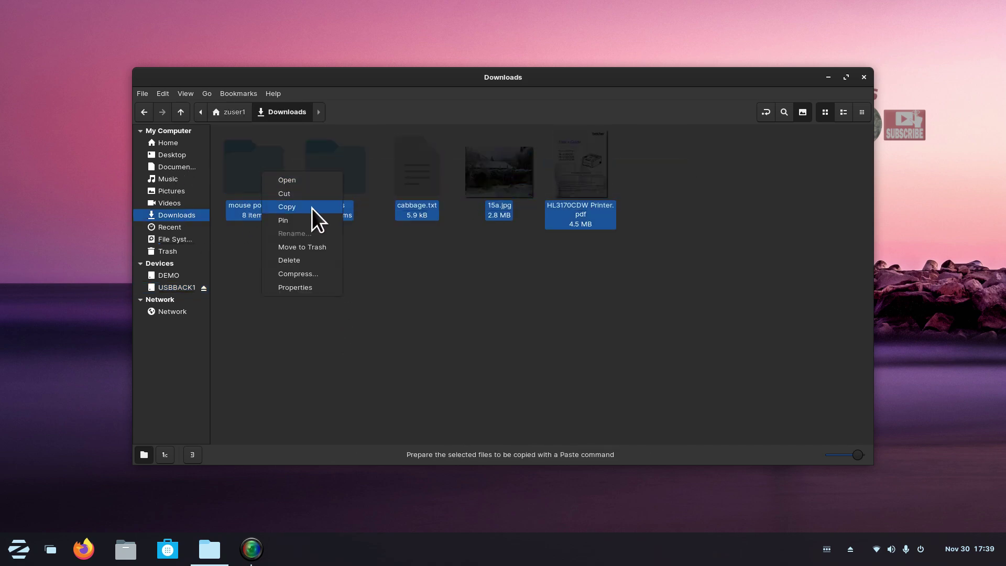
left_click(312, 275)
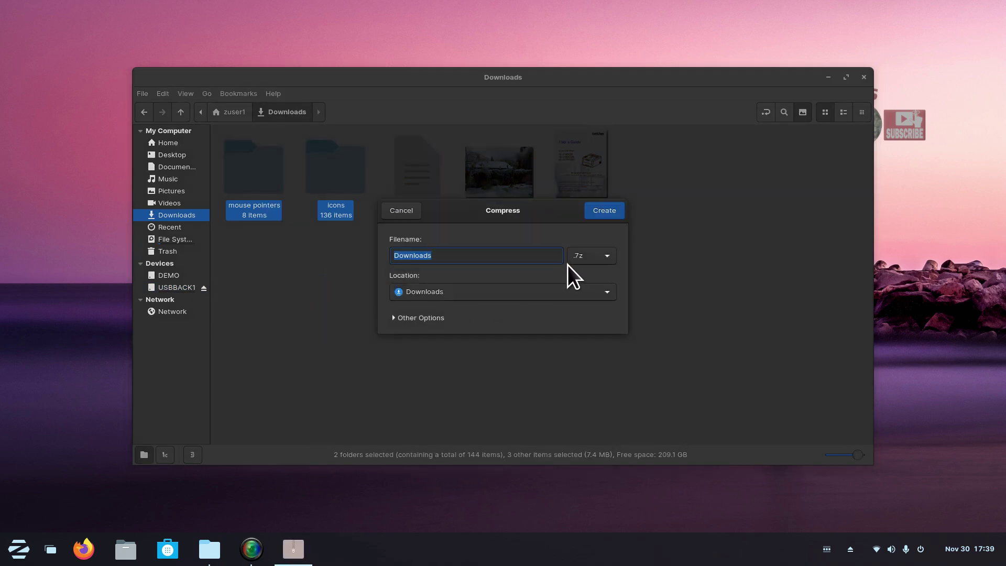
left_click(583, 259)
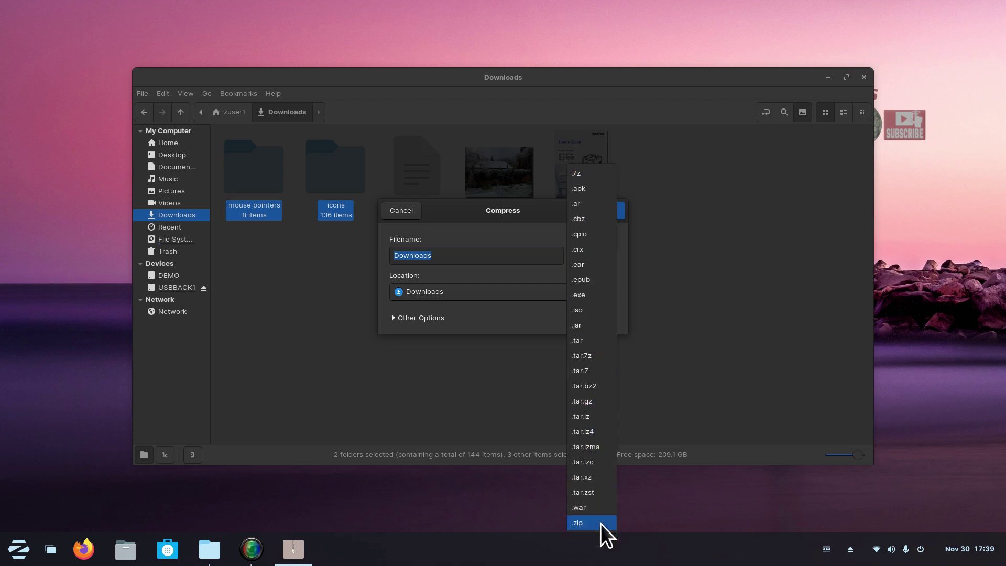
left_click(594, 523)
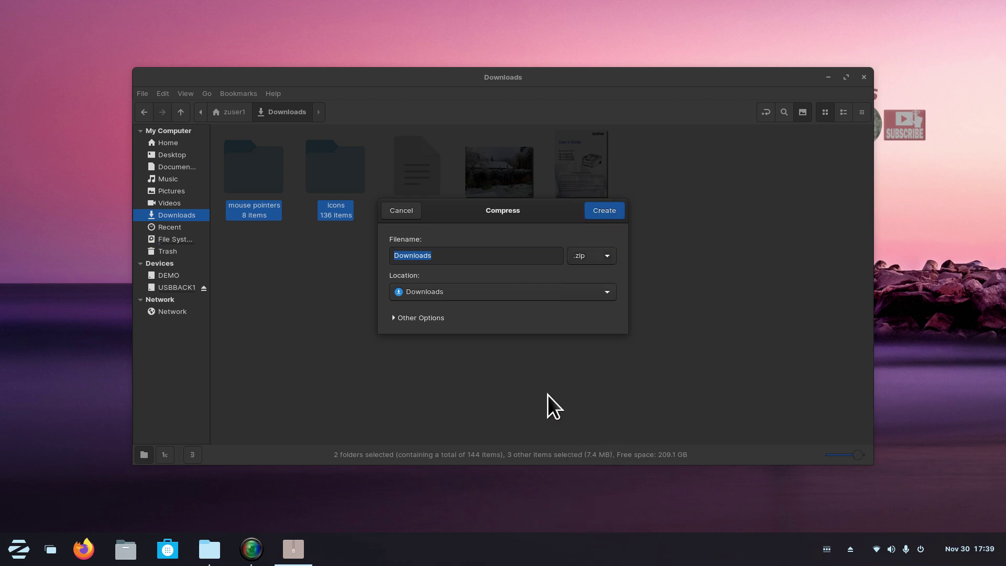
left_click(393, 320)
left_click(394, 318)
left_click(452, 256)
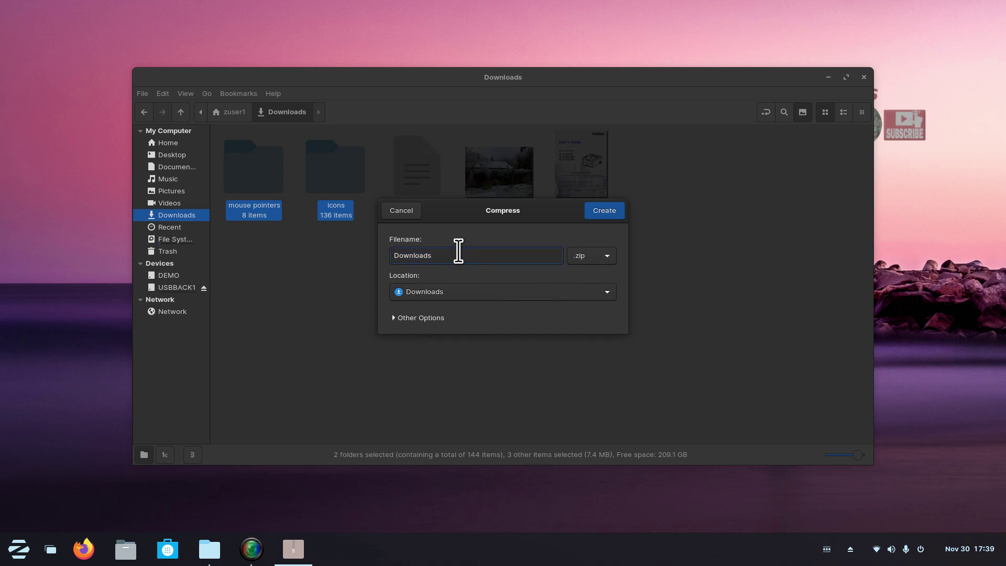
left_click(599, 214)
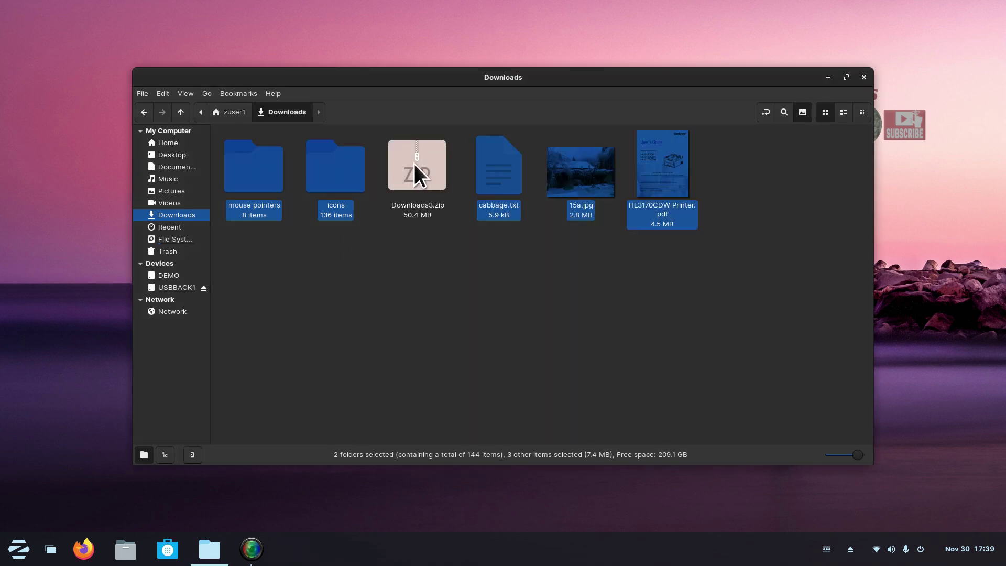
Cut Downloads3.zip and paste it onto USBBACK1, leaving 238.9 GB free.
left_click(414, 163)
right_click(414, 173)
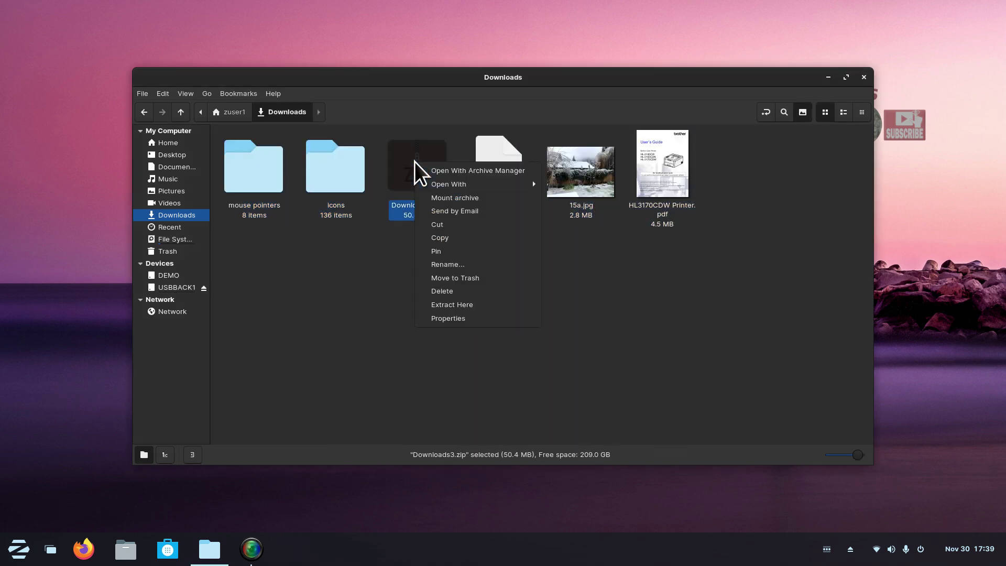
left_click(461, 225)
left_click(173, 287)
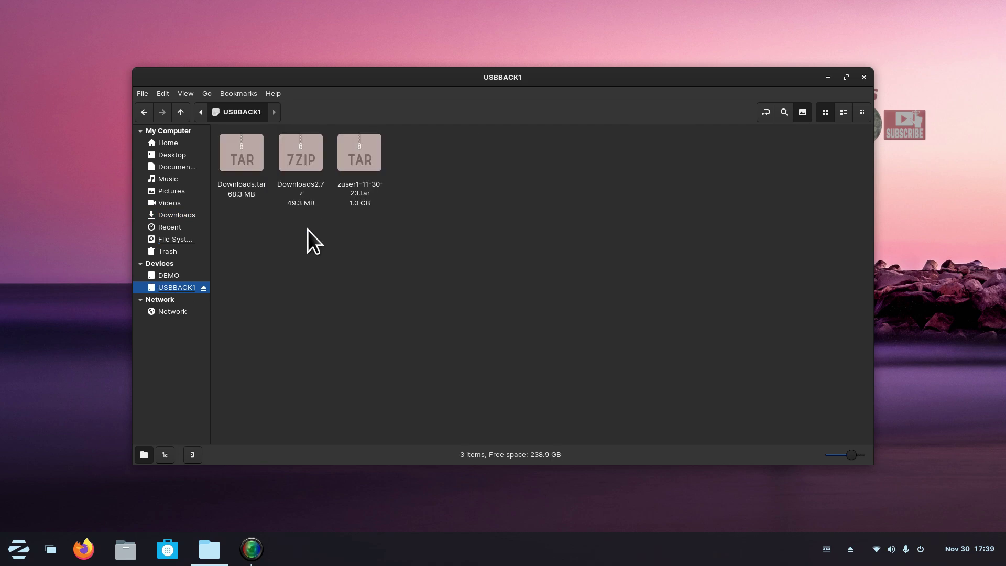
right_click(294, 255)
left_click(363, 356)
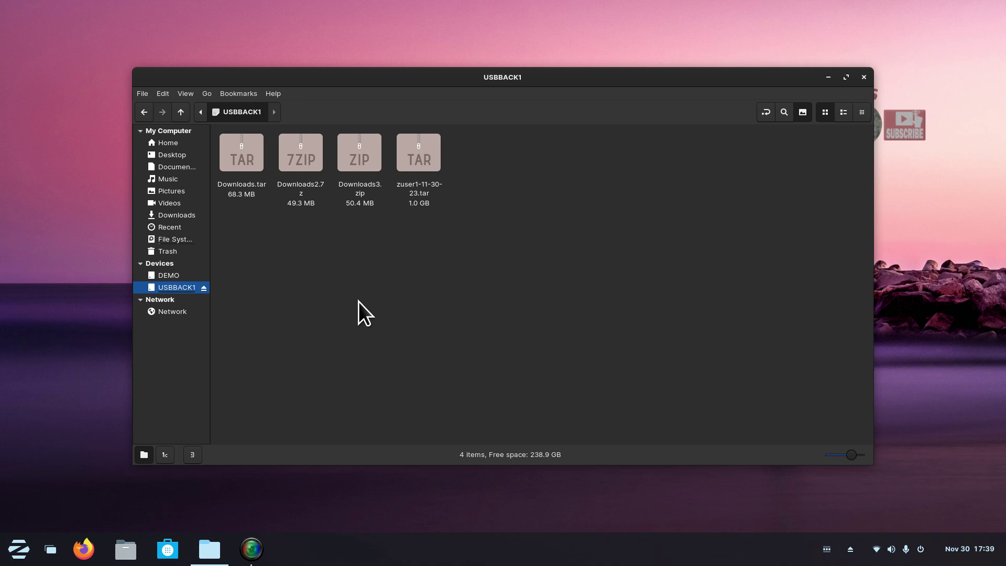
left_click(241, 155)
left_click(301, 163)
left_click(350, 151)
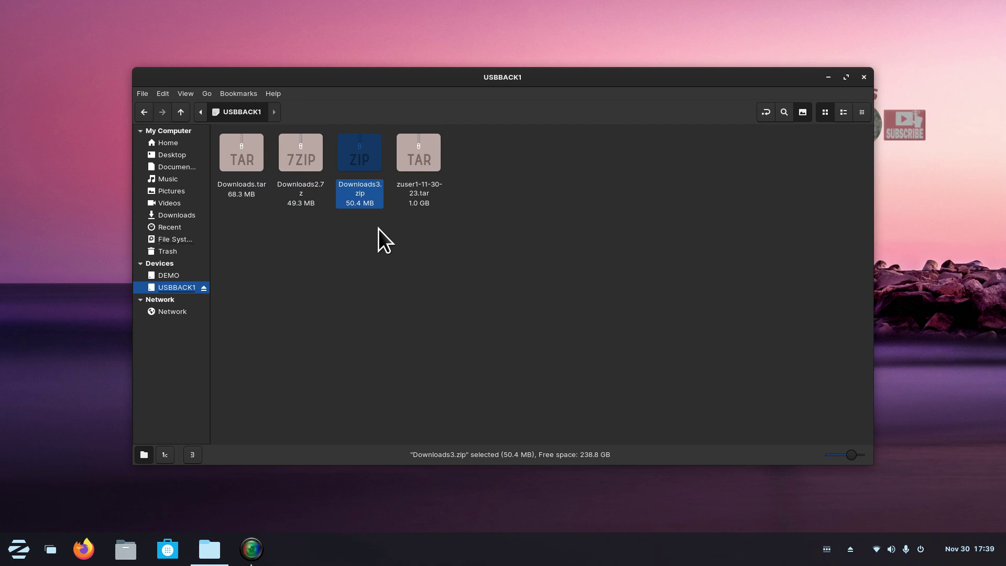
left_click(243, 152)
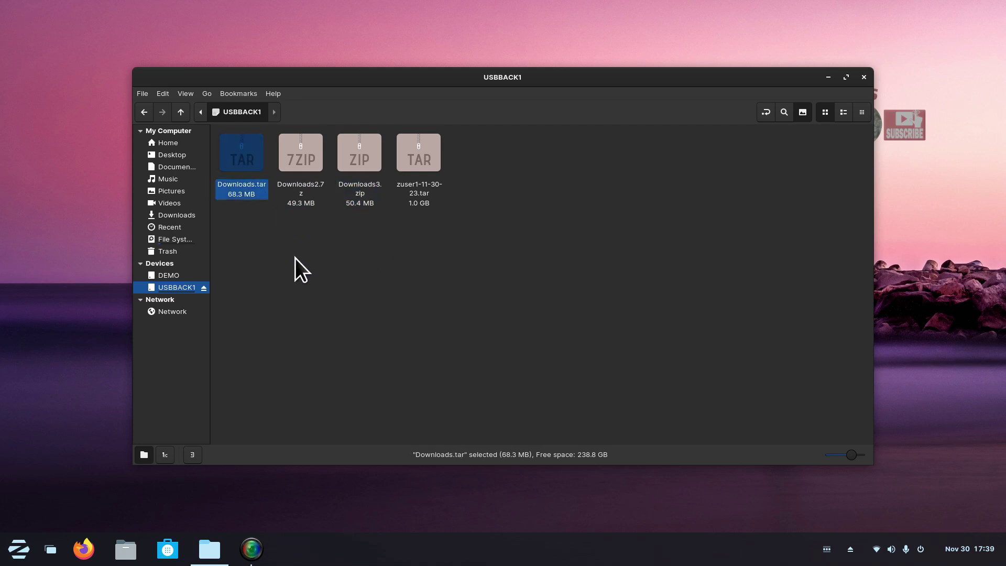
left_click(306, 165)
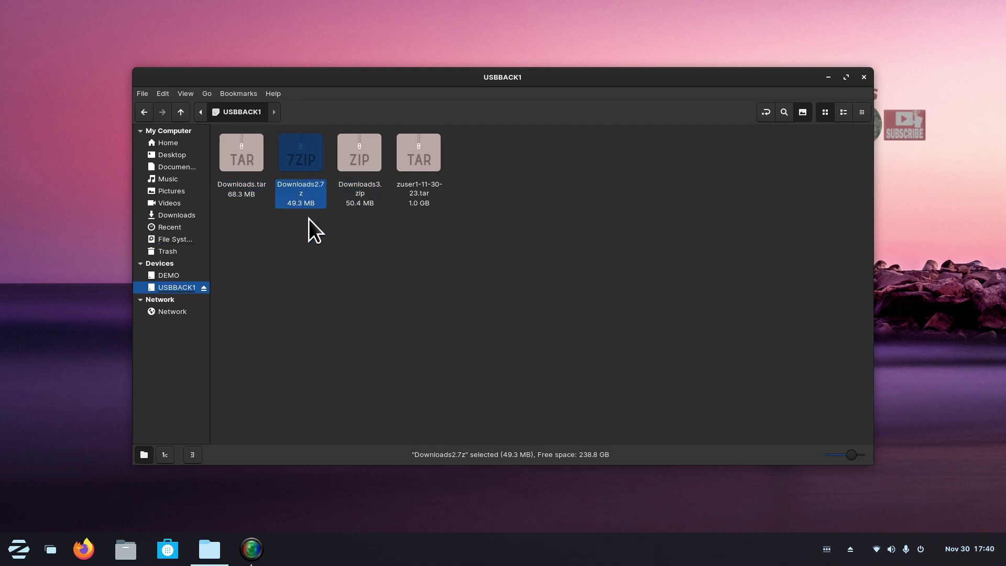
left_click(353, 152)
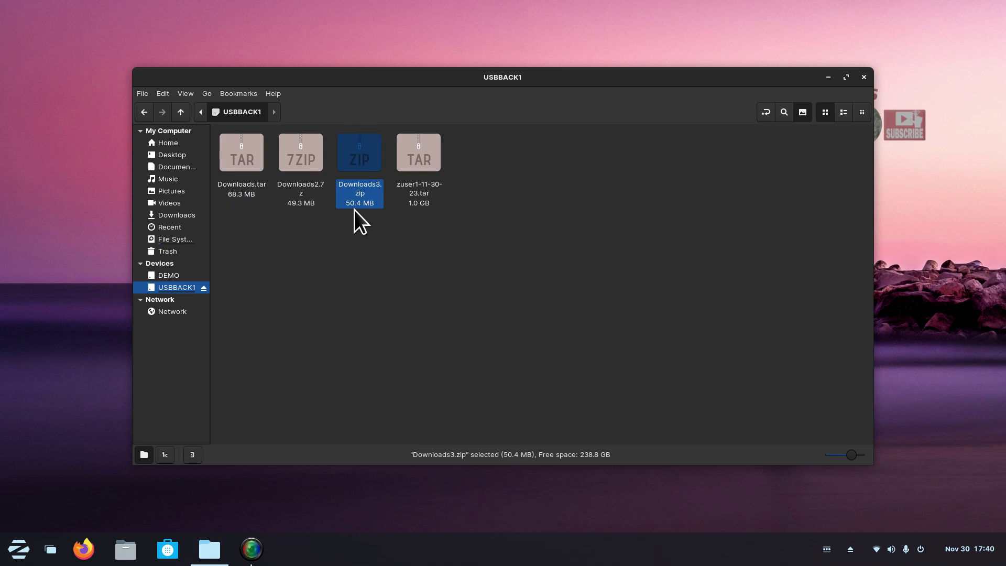
left_click(300, 151)
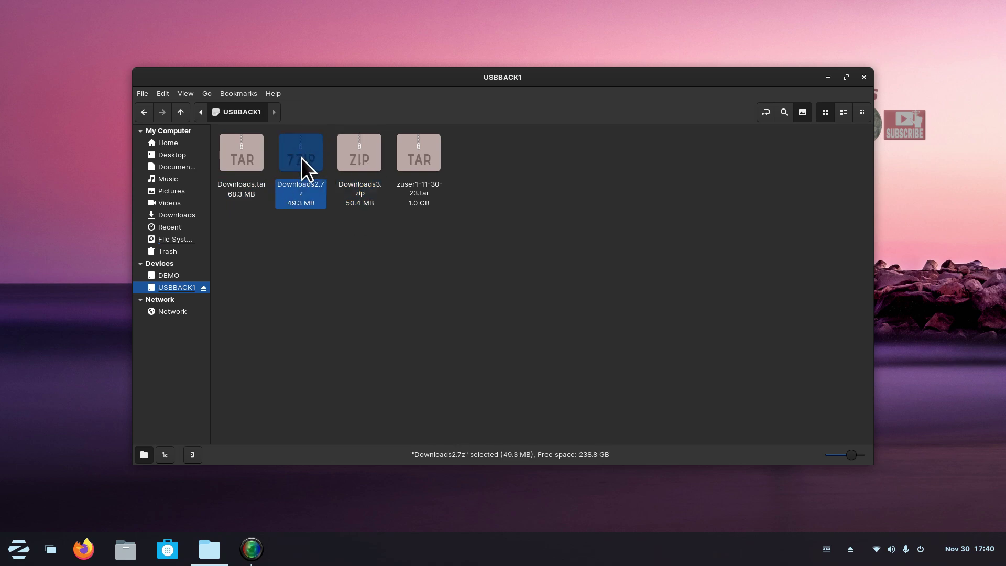
double_click(301, 158)
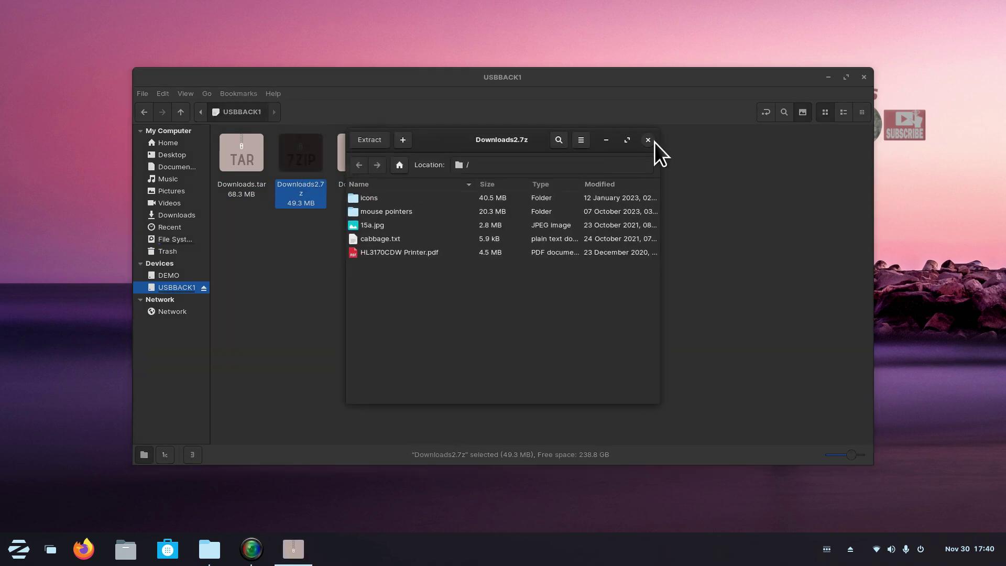
left_click(648, 140)
double_click(357, 152)
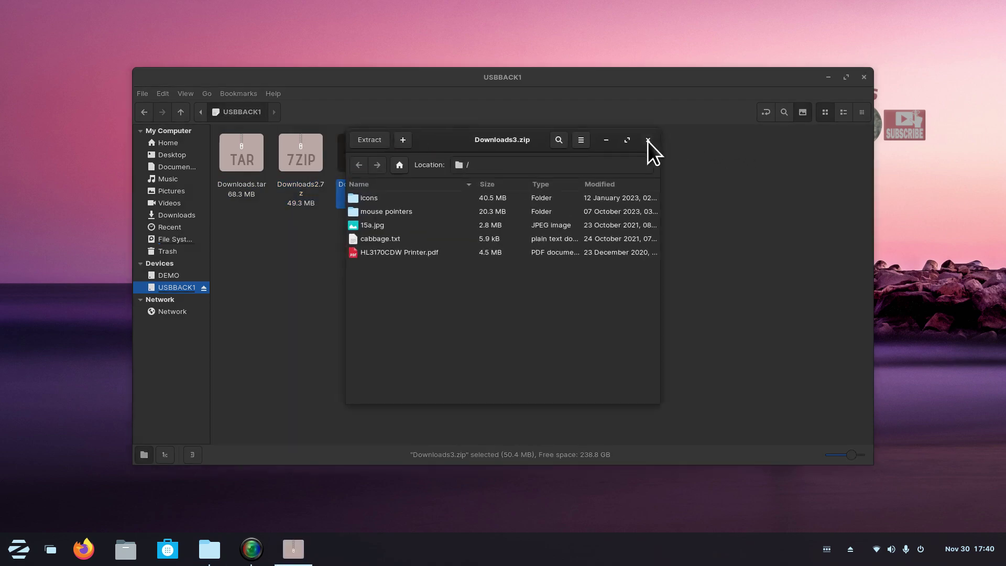
left_click(648, 140)
double_click(248, 153)
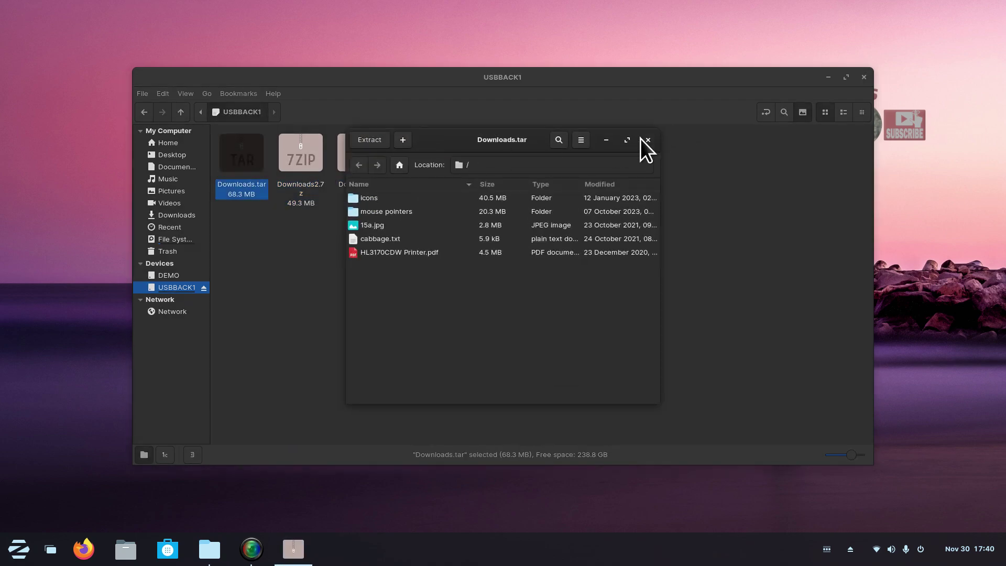
left_click(648, 141)
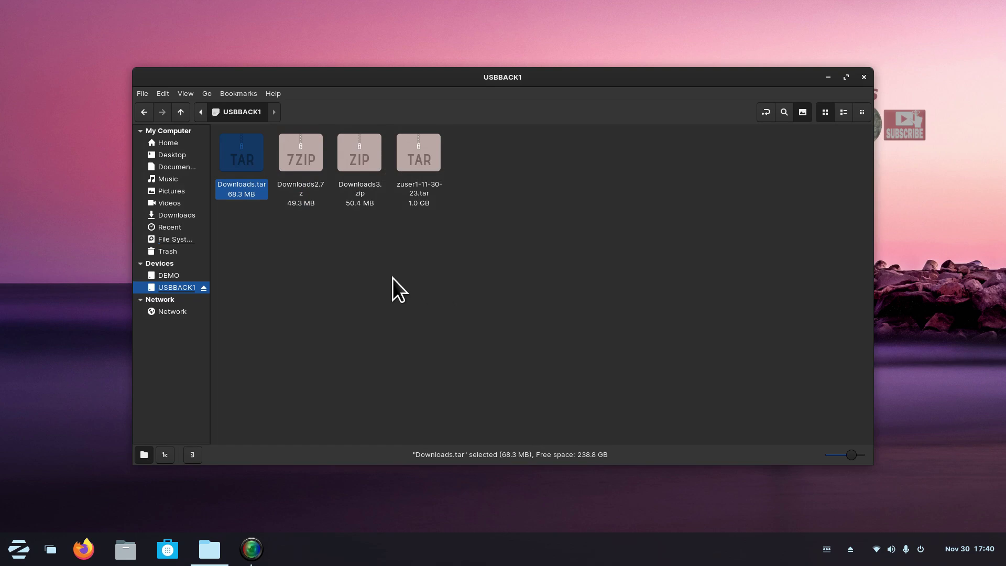
Delete zuser1-11-30-23.tar from USBBACK1, then check Home > Backup and open Downloads.
left_click(425, 153)
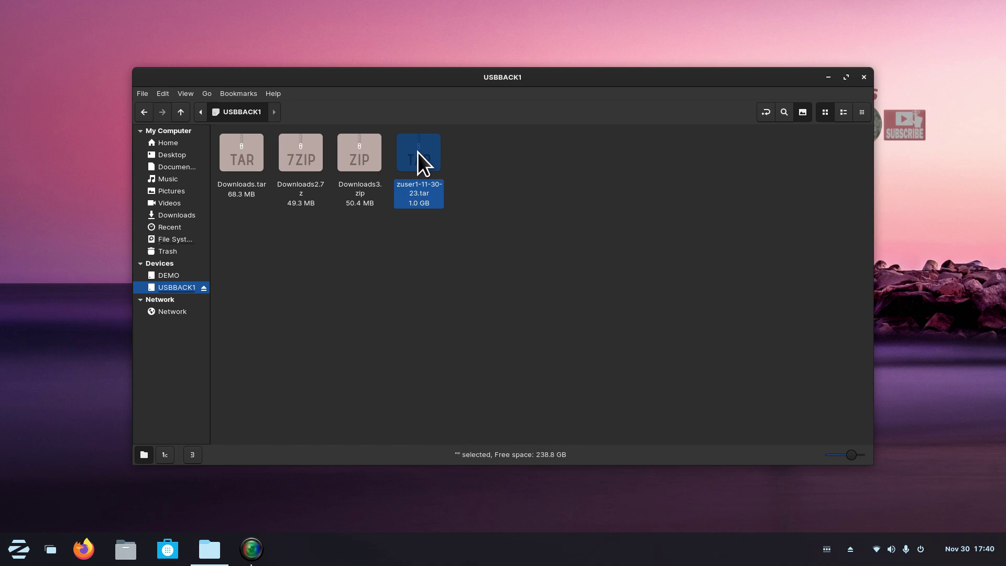
key("Delete")
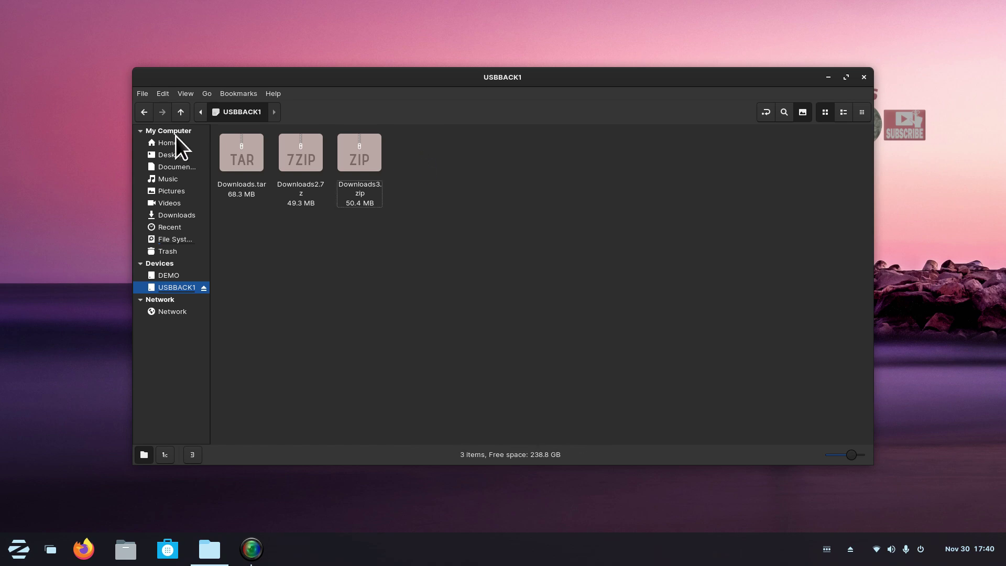
left_click(173, 143)
double_click(240, 146)
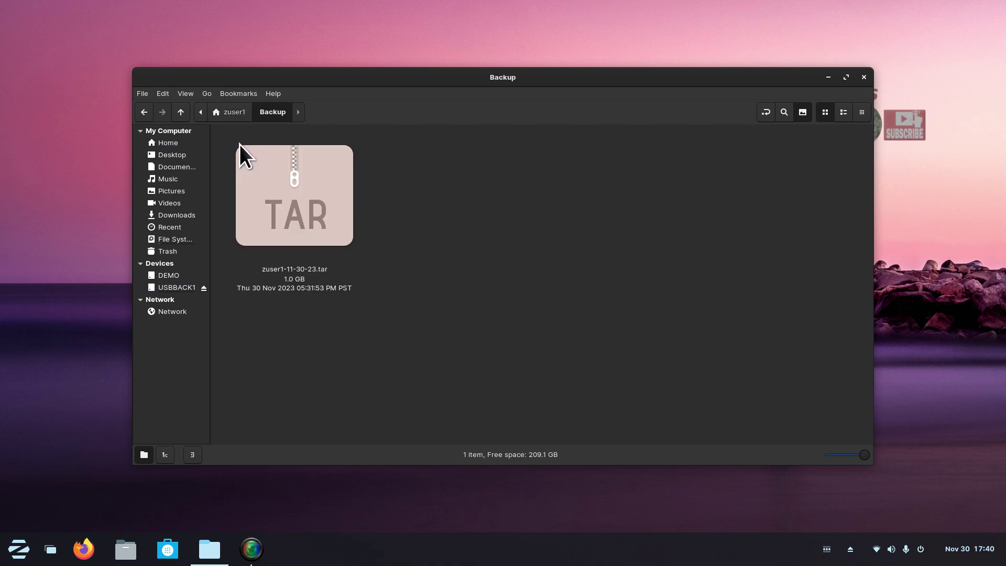
left_click(178, 215)
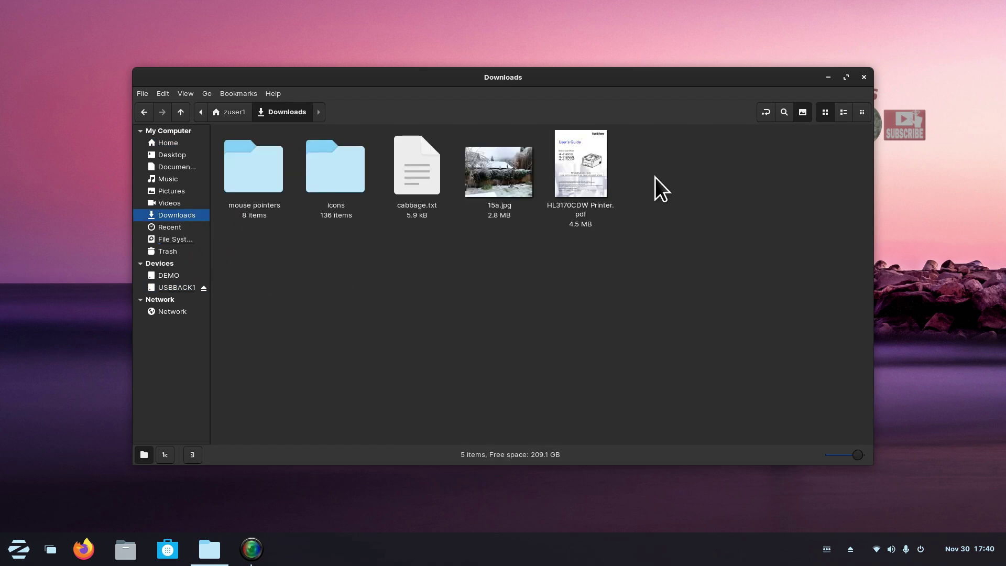
Return to USBBACK1 to view Downloads.tar, Downloads2.7z and Downloads3.zip with 238.8 GB free.
left_click(178, 288)
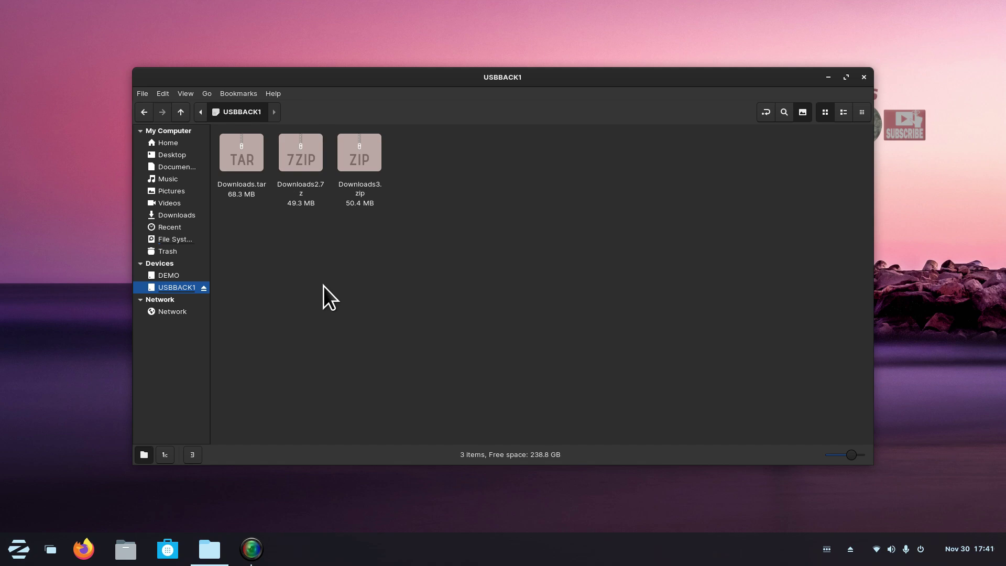
Select all five Downloads items and set up a .7z compression named Downloads, saved in Downloads.
left_click(184, 217)
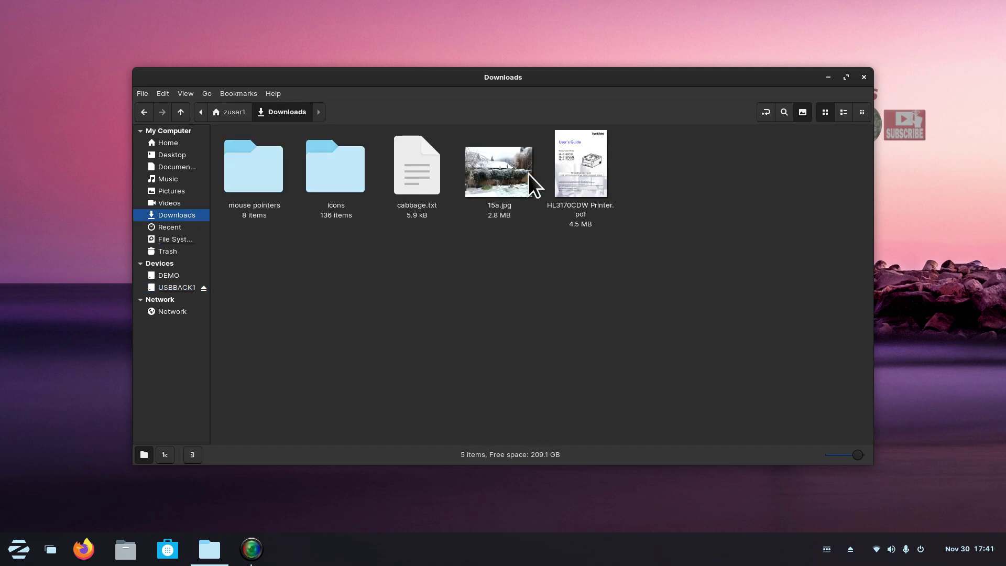
left_click_drag(703, 155, 307, 201)
right_click(316, 172)
left_click(369, 274)
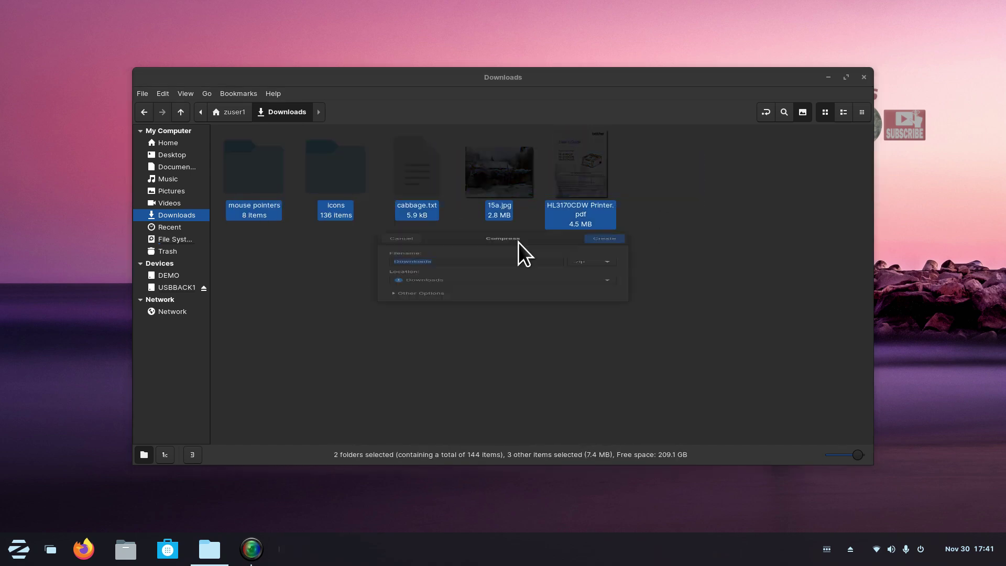
left_click(602, 256)
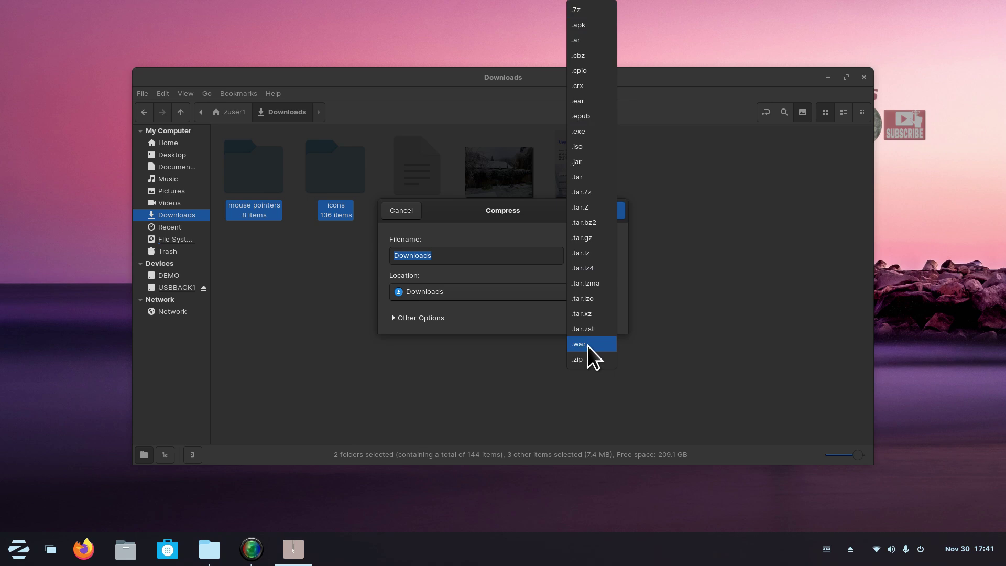
left_click(577, 10)
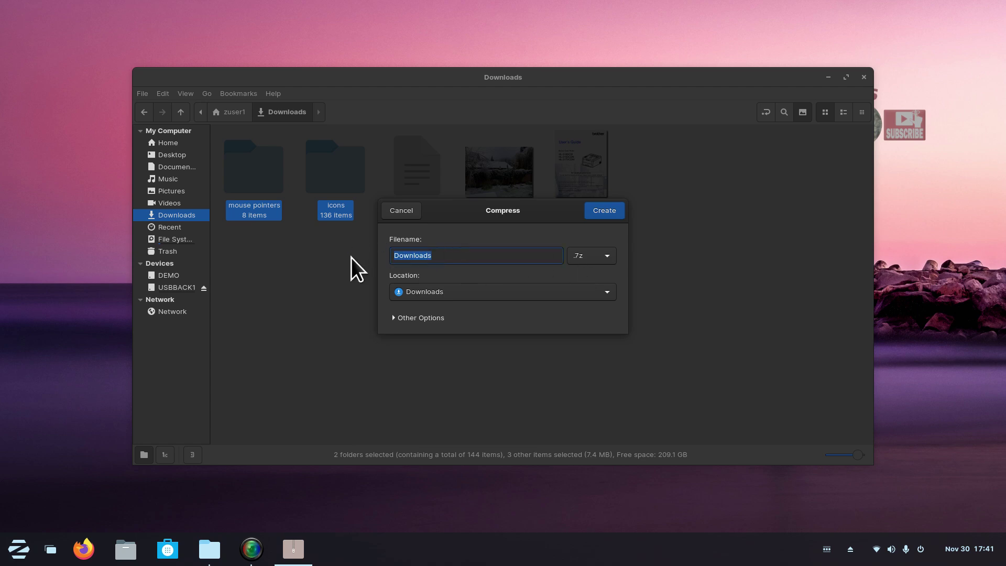
Name the archive x.7z, protect it with a password and encrypted file list, and create it.
type("x")
left_click_drag(460, 212, 397, 251)
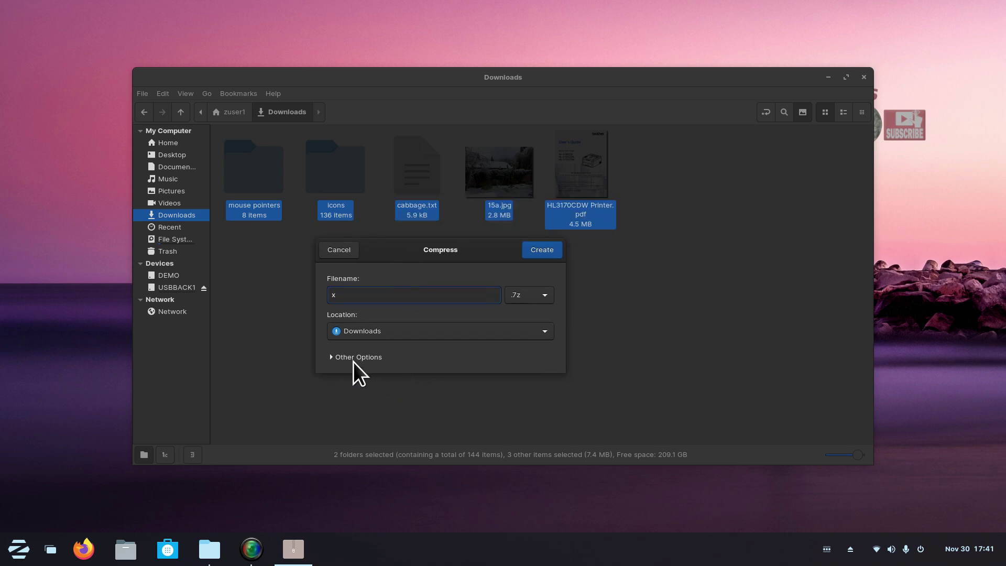
left_click(331, 359)
left_click(371, 392)
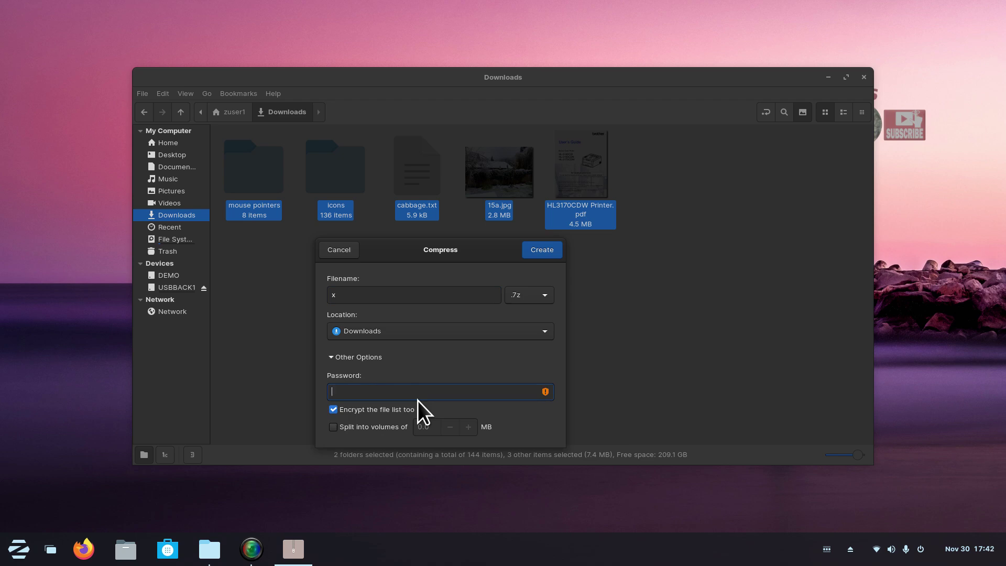
type("1234")
left_click(334, 412)
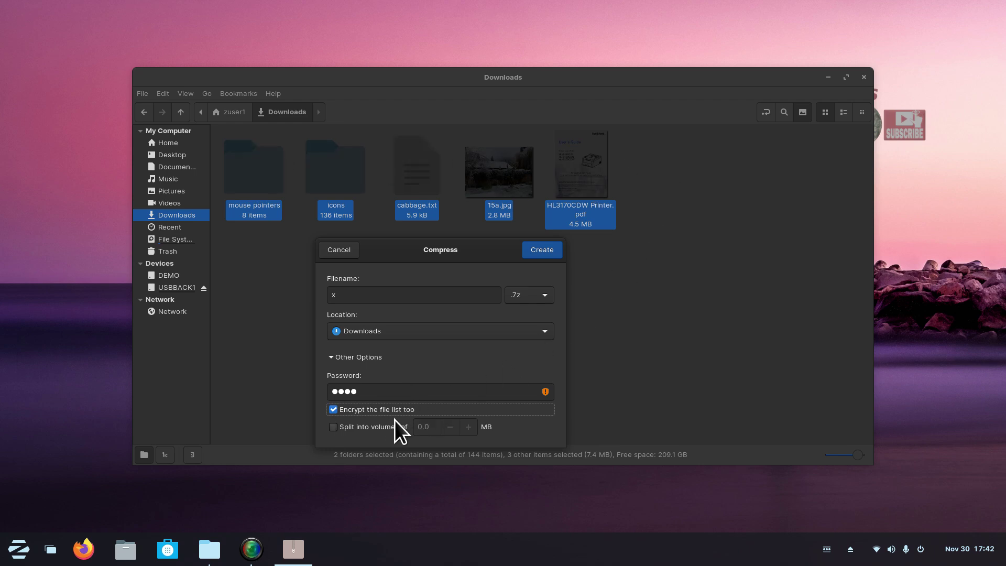
left_click(335, 428)
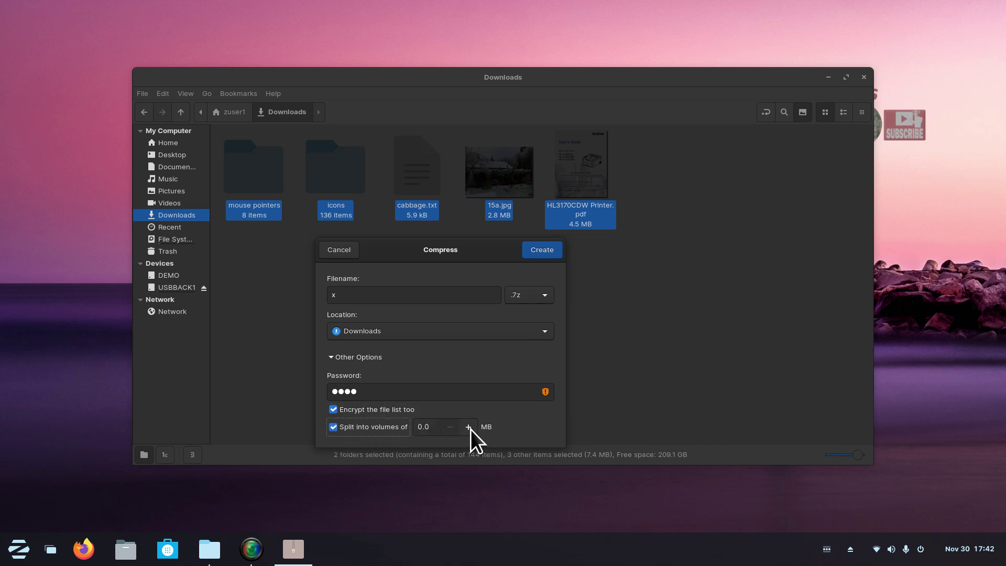
left_click(332, 428)
left_click(545, 250)
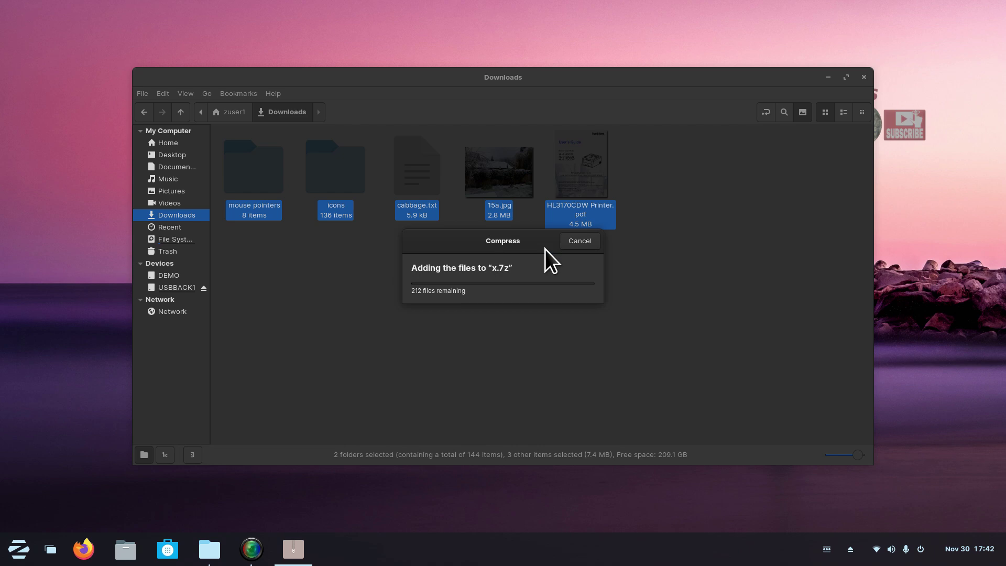
Cut x.7z from Downloads and paste it onto the USBBACK1 drive.
left_click(421, 158)
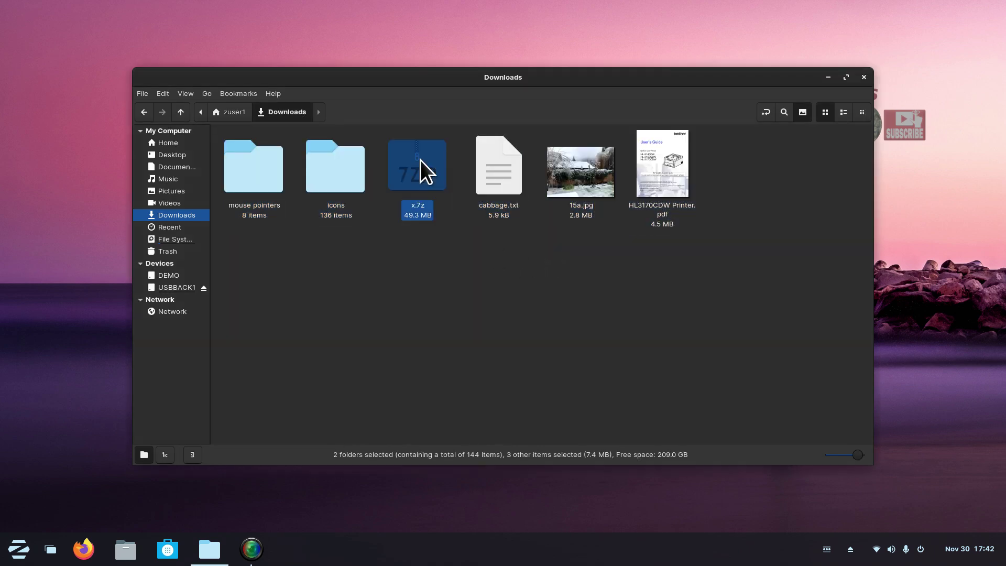
right_click(413, 151)
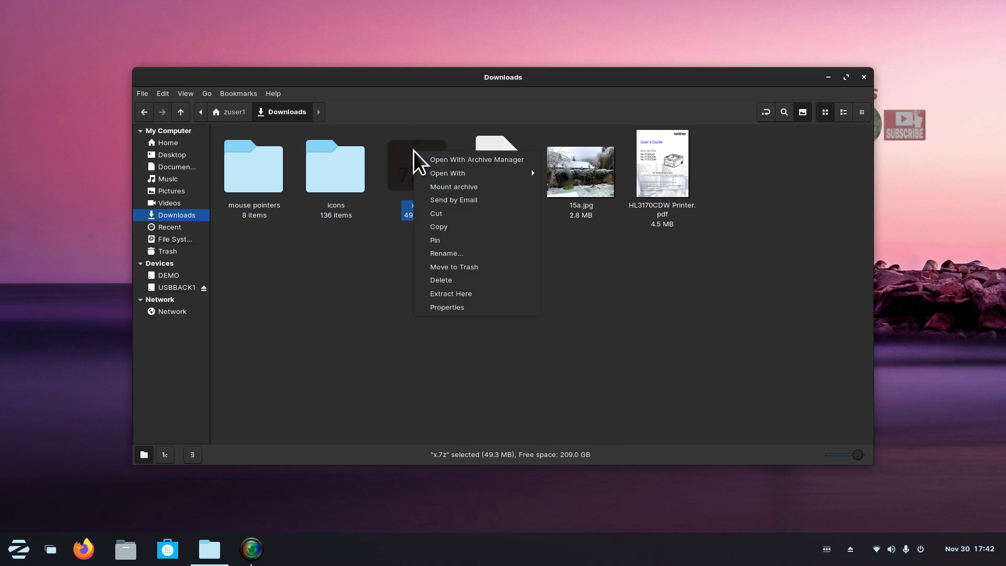
left_click(445, 211)
left_click(183, 288)
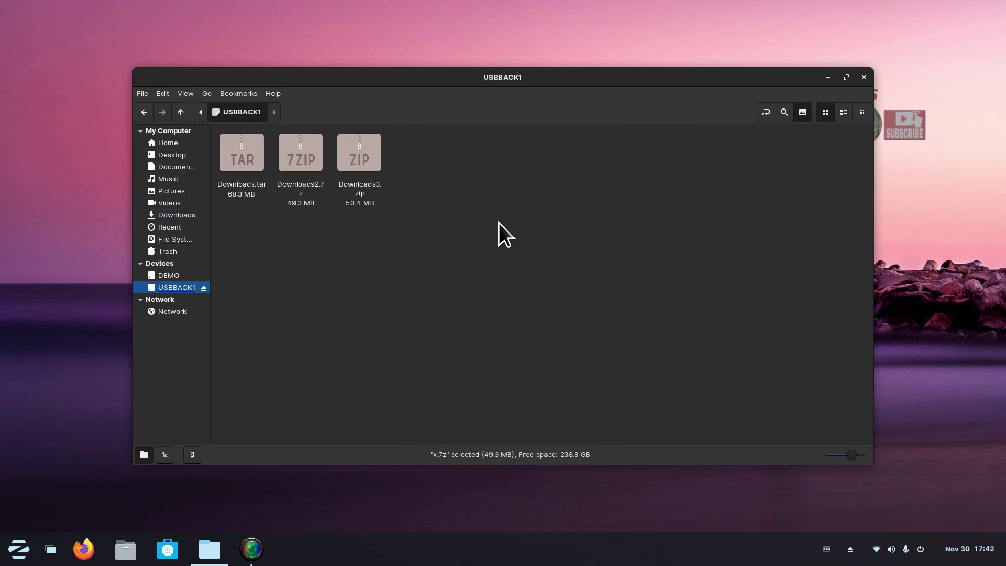
right_click(432, 217)
left_click(476, 313)
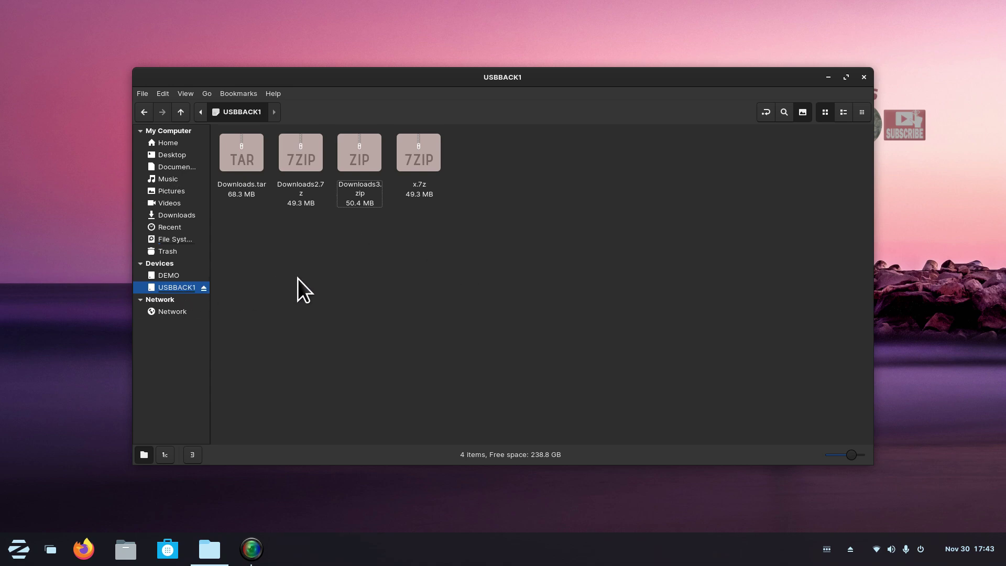
Open x.7z, cancel the password prompt, and close the empty archive window.
double_click(418, 150)
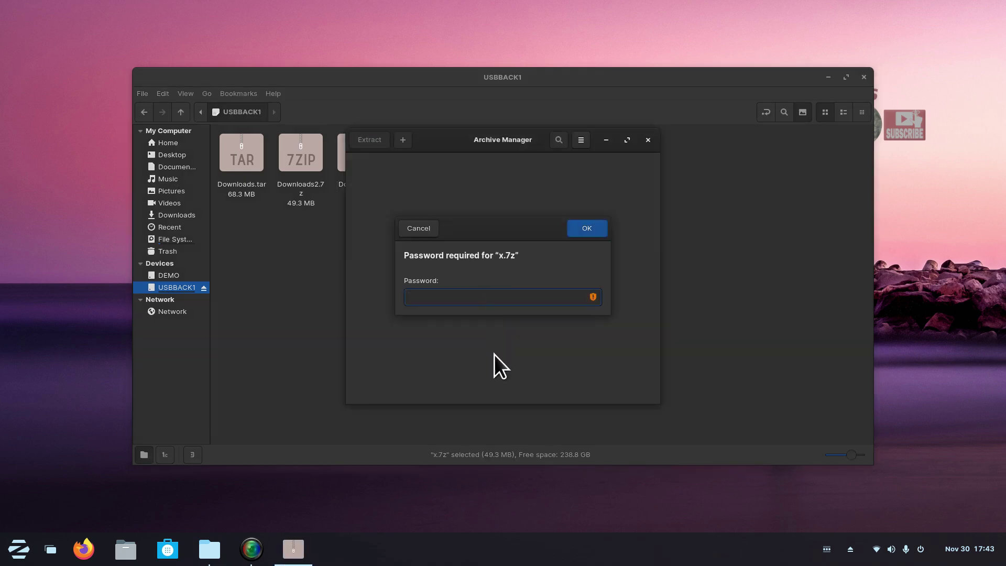
left_click(415, 229)
left_click_drag(448, 151, 474, 235)
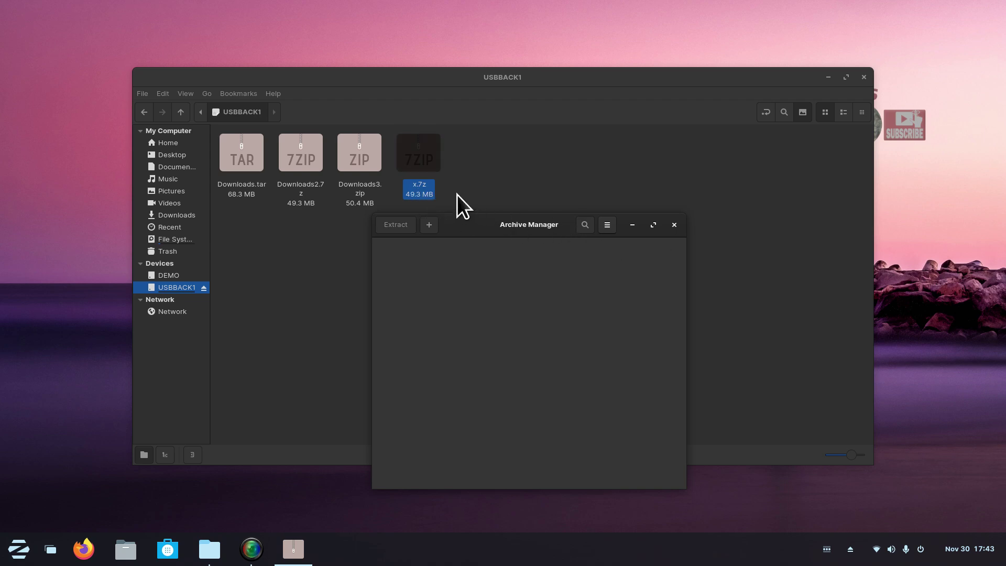
left_click(675, 225)
Reopen x.7z with a rejected password attempt, close the empty window, and open it again.
double_click(422, 153)
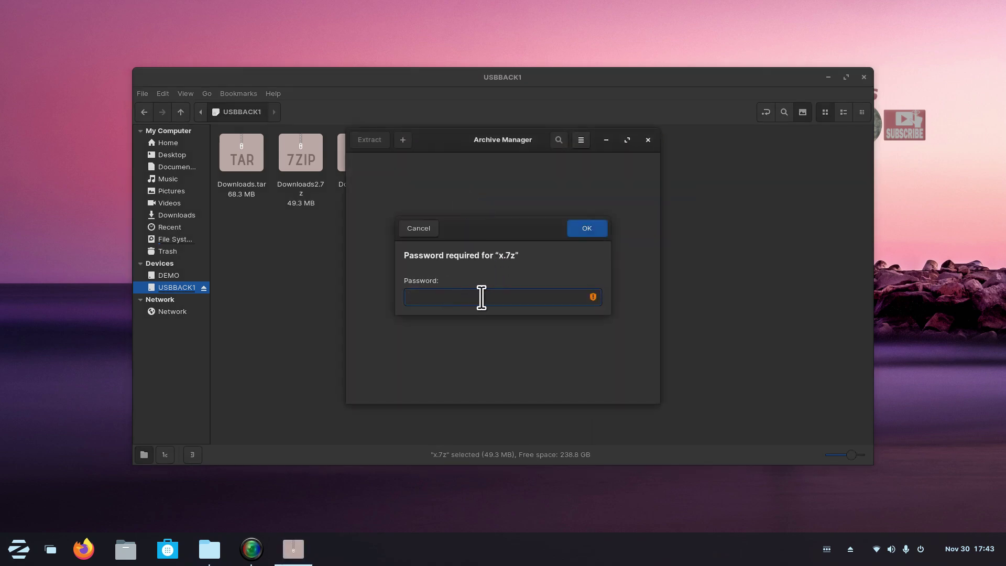
type("123456")
left_click(583, 228)
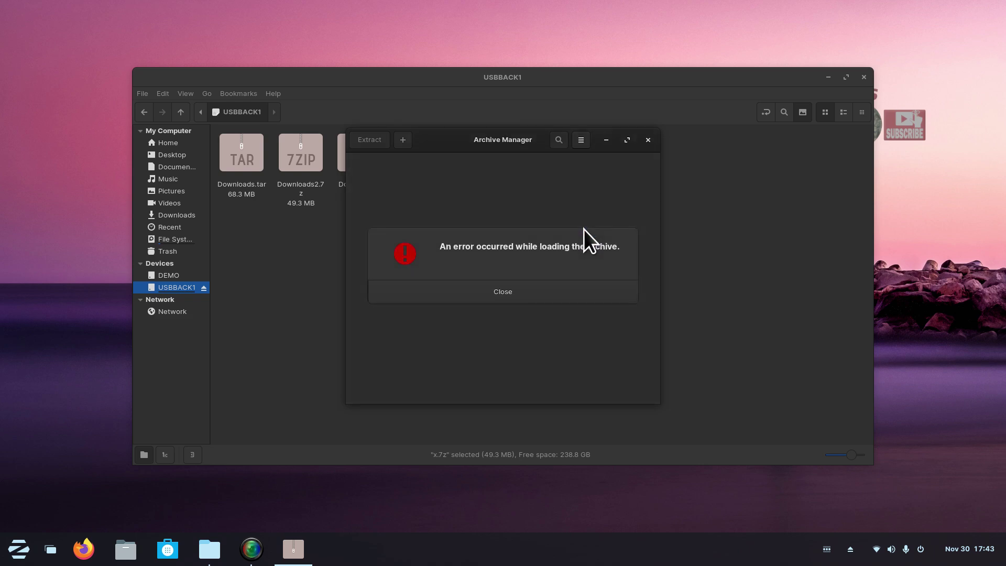
left_click(577, 292)
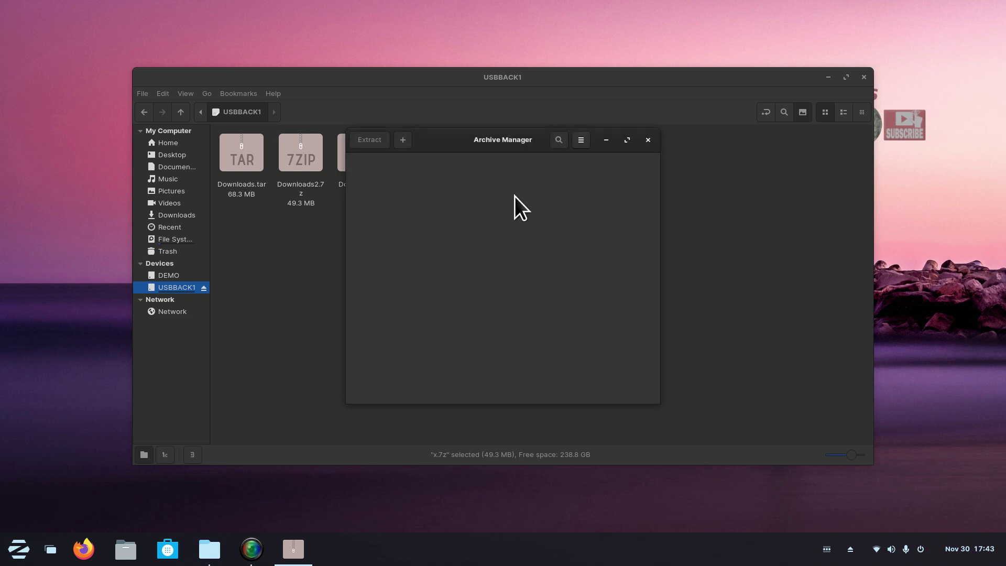
left_click_drag(468, 140, 645, 138)
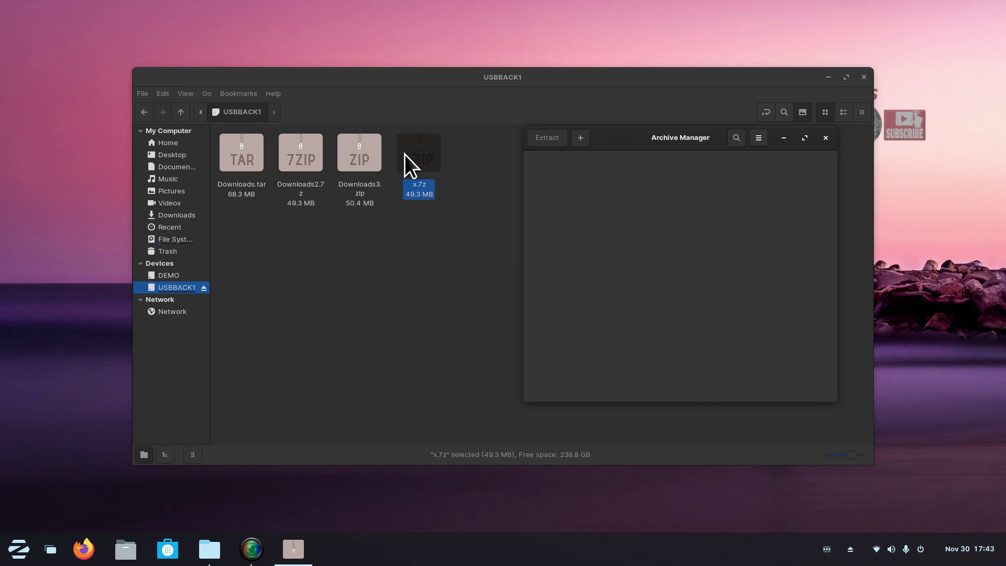
left_click(826, 139)
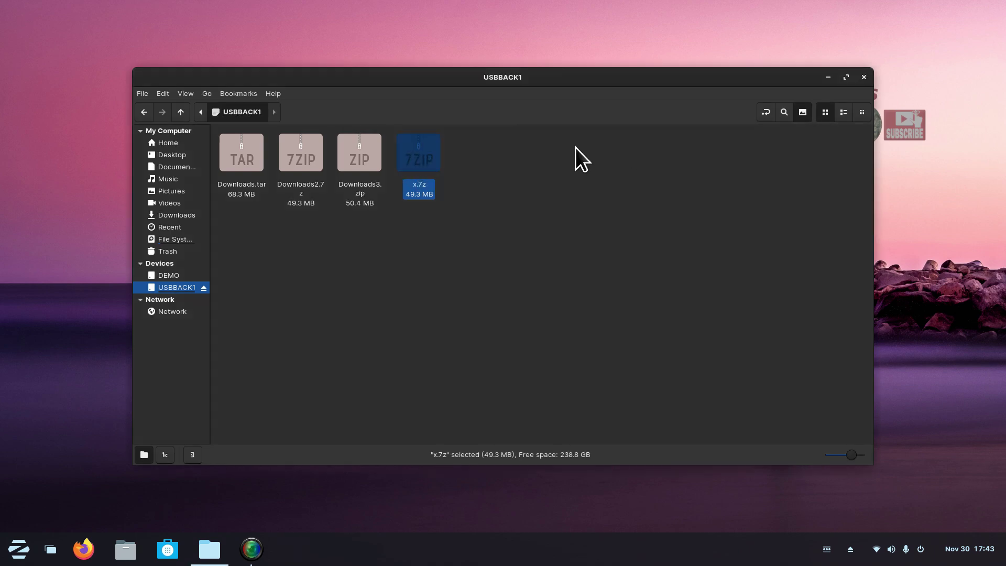
double_click(428, 151)
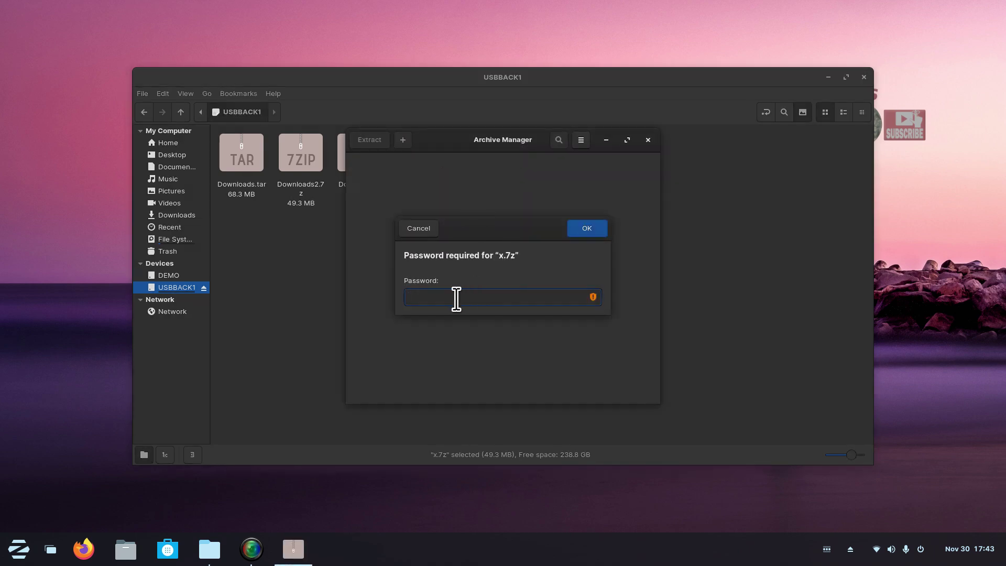
Enter the archive password to unlock x.7z and move its window aside.
type("••••")
key("Return")
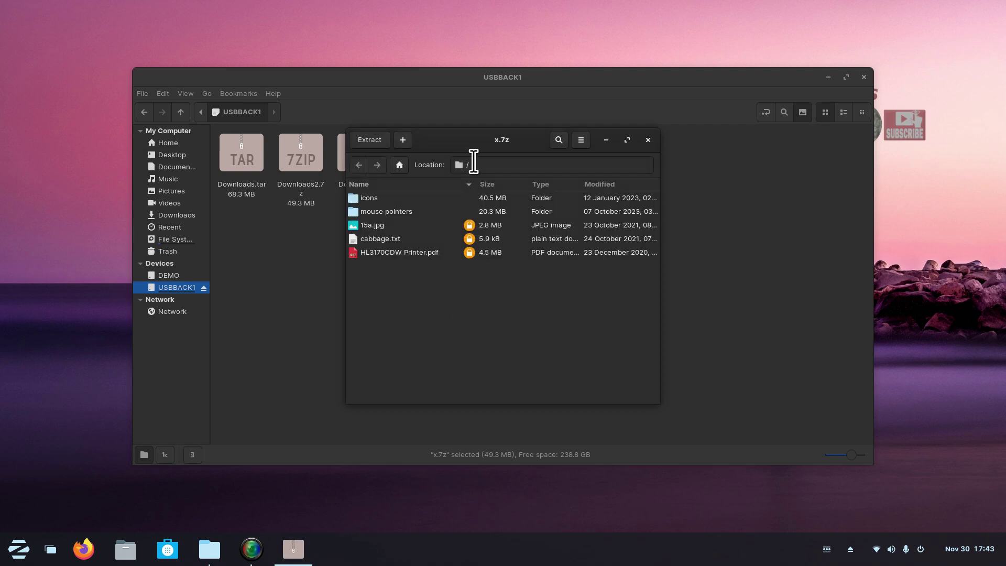
left_click_drag(460, 158, 623, 176)
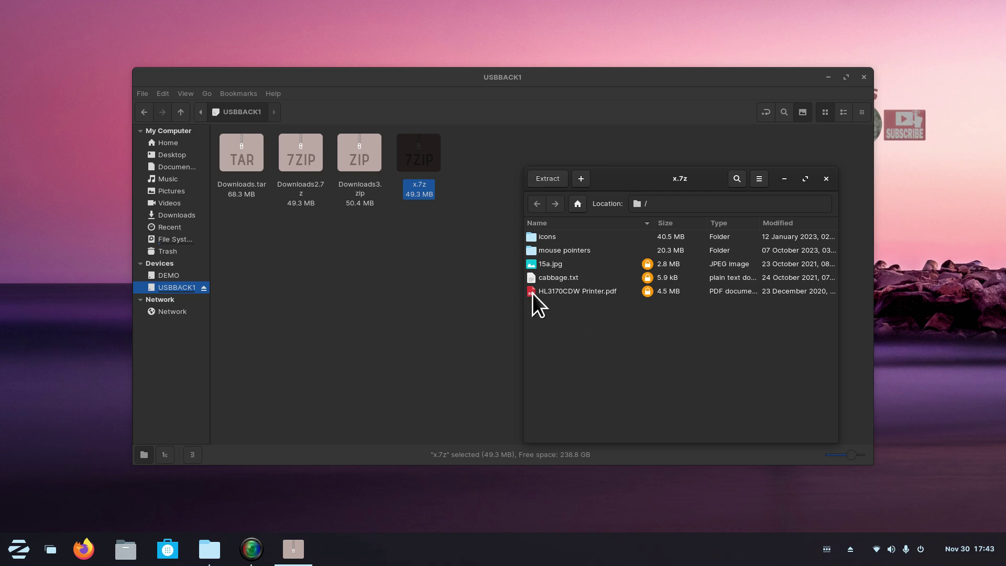
Drag HL3170CDW Printer.pdf, cabbage.txt and 15a.jpg from x.7z into the USBBACK1 folder.
left_click_drag(532, 293, 441, 294)
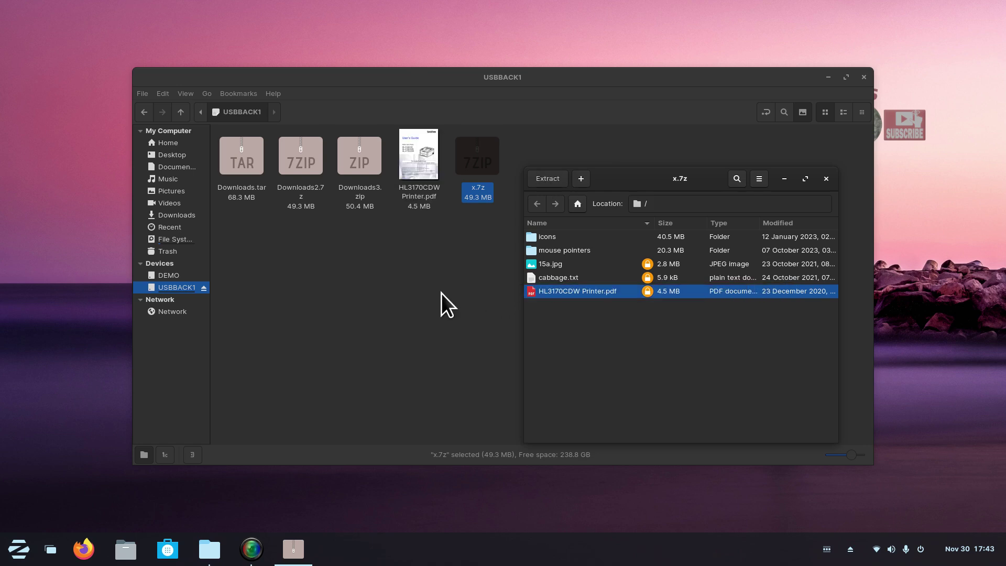
left_click_drag(530, 279, 440, 276)
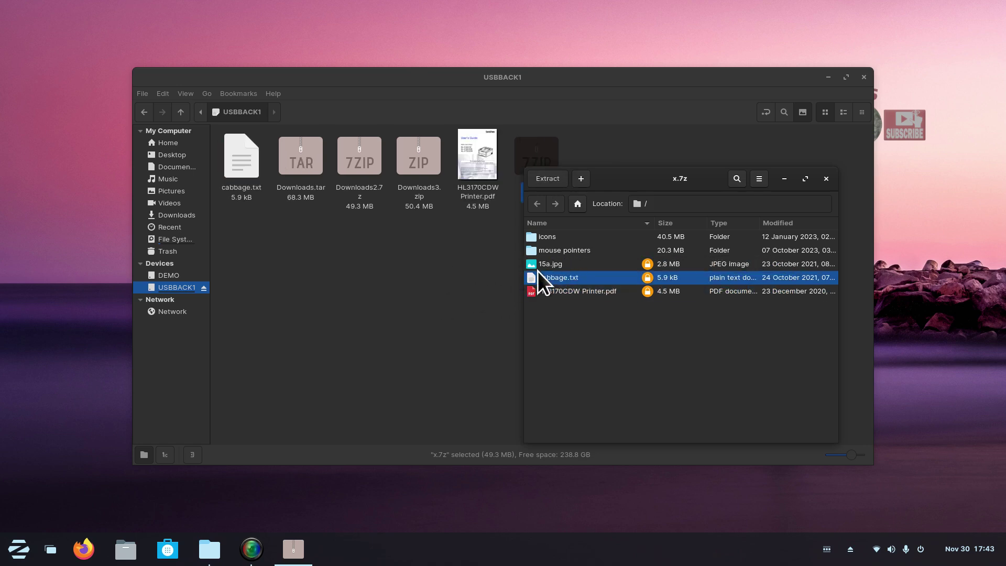
left_click_drag(529, 265, 440, 267)
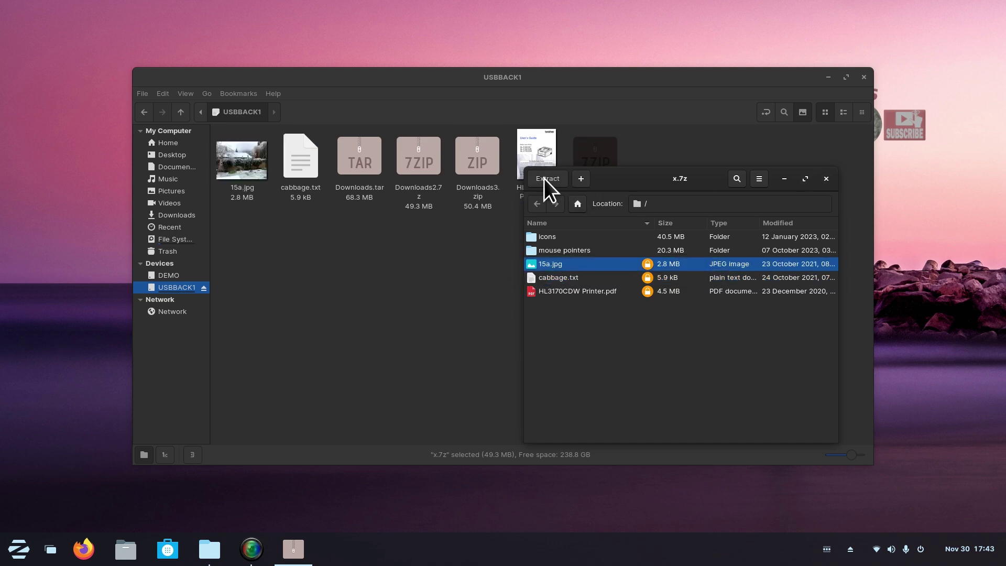
Close the archive window and scroll through the extracted HL3170CDW Printer.pdf to check it.
left_click(826, 179)
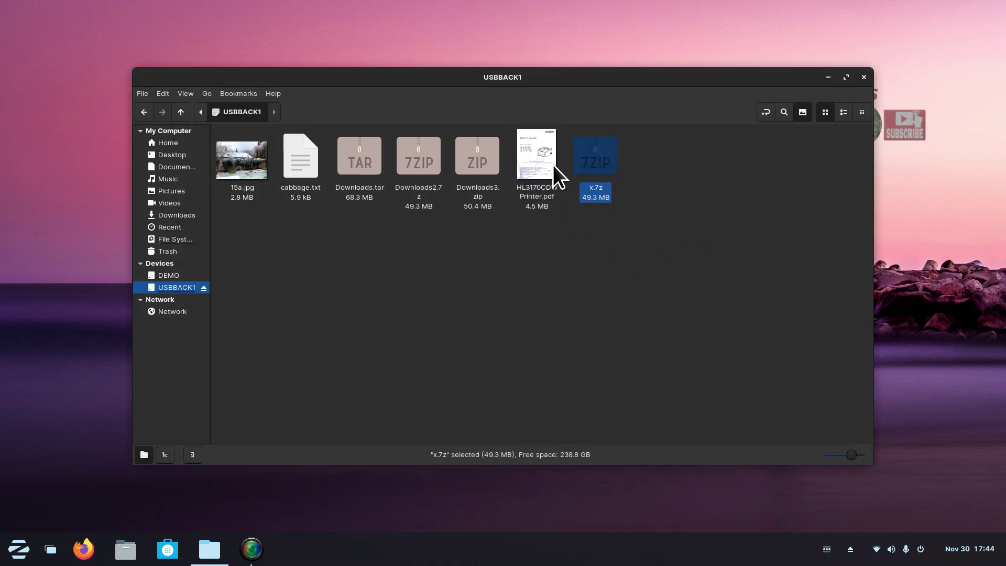
double_click(538, 159)
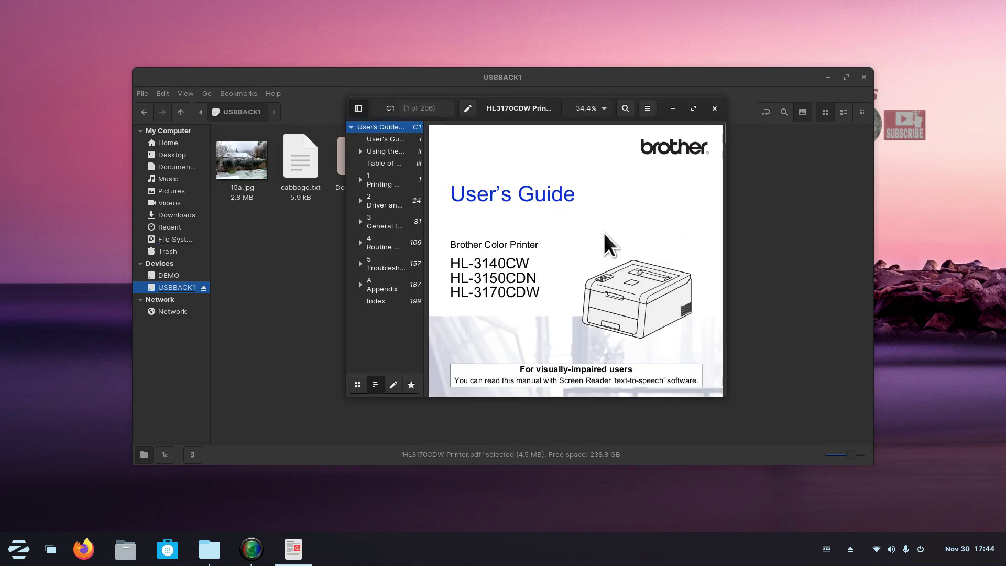
scroll(608, 222, "down", 2)
scroll(609, 224, "down", 6)
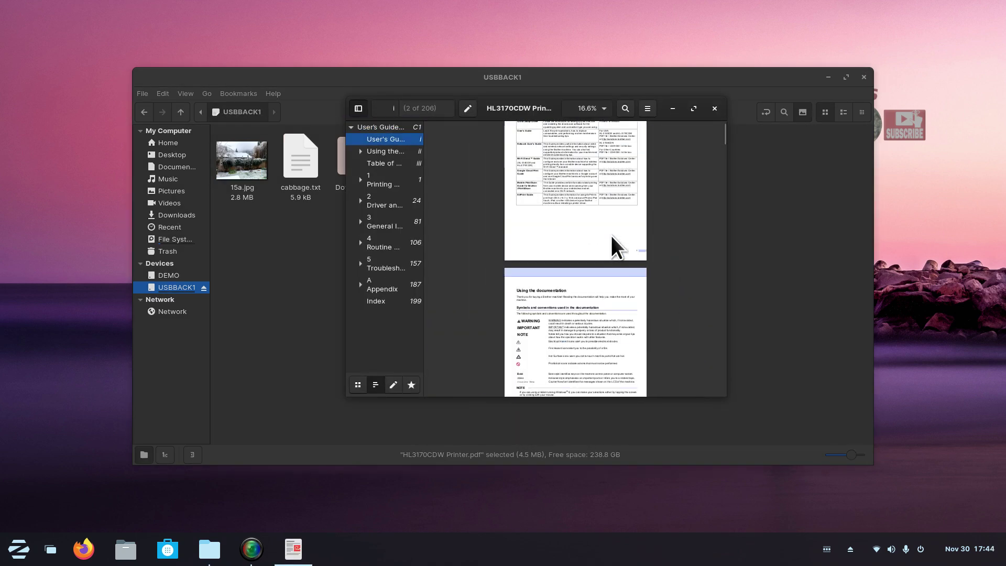
scroll(610, 235, "down", 10)
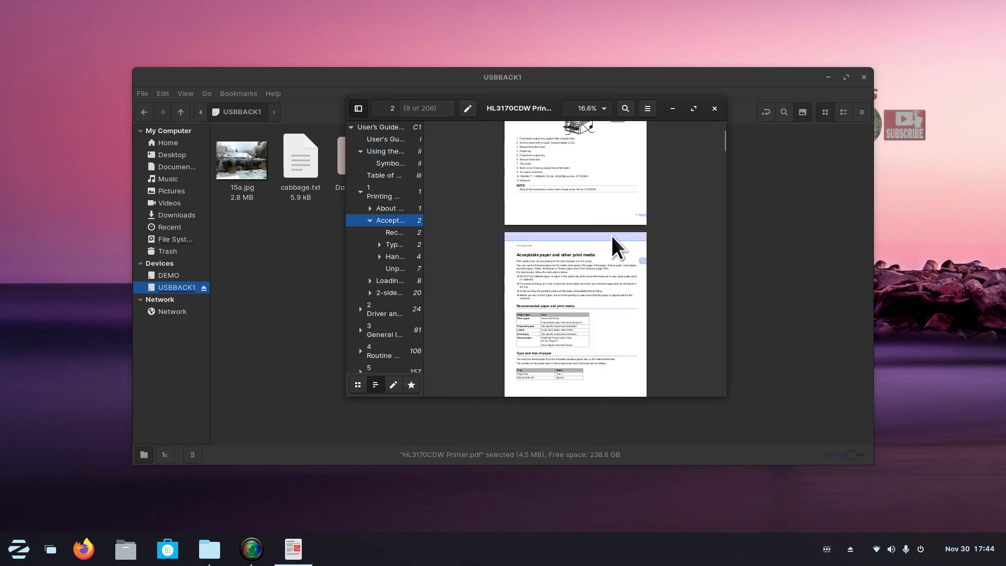
scroll(613, 238, "up", 1)
scroll(618, 254, "up", 2)
scroll(634, 225, "up", 3)
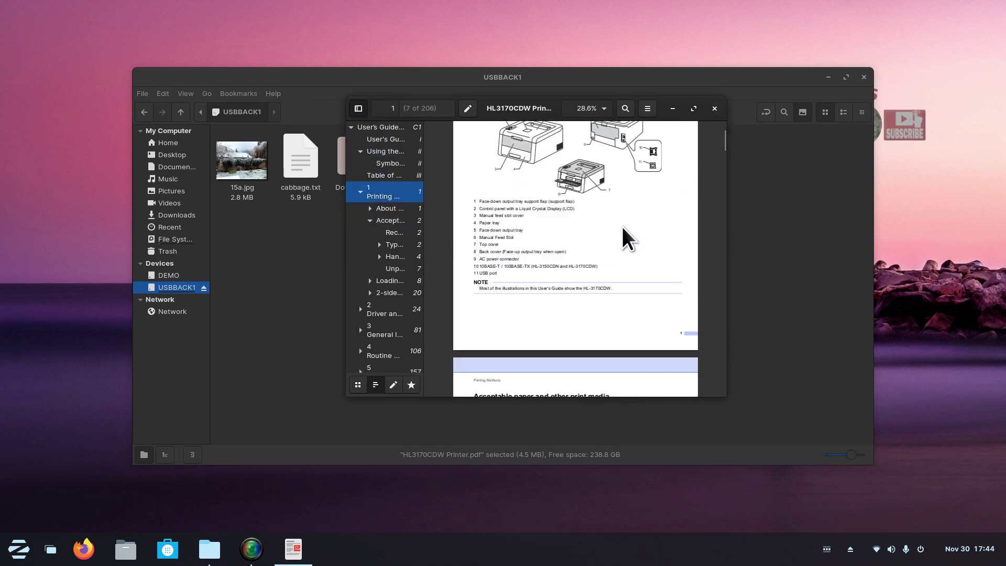
left_click(716, 109)
Open and close cabbage.txt and 15a.jpg to confirm they display correctly.
double_click(285, 152)
left_click(725, 82)
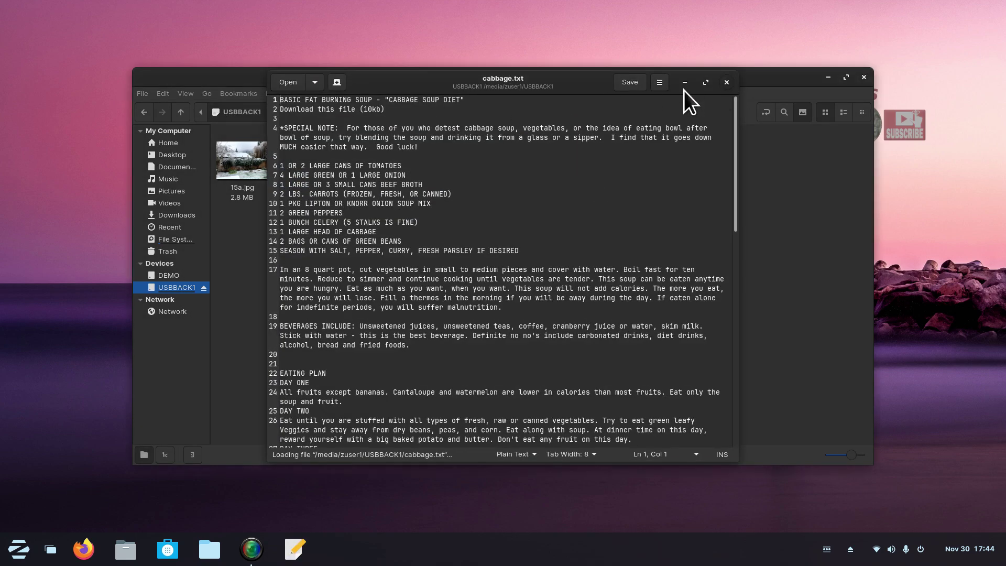
double_click(257, 158)
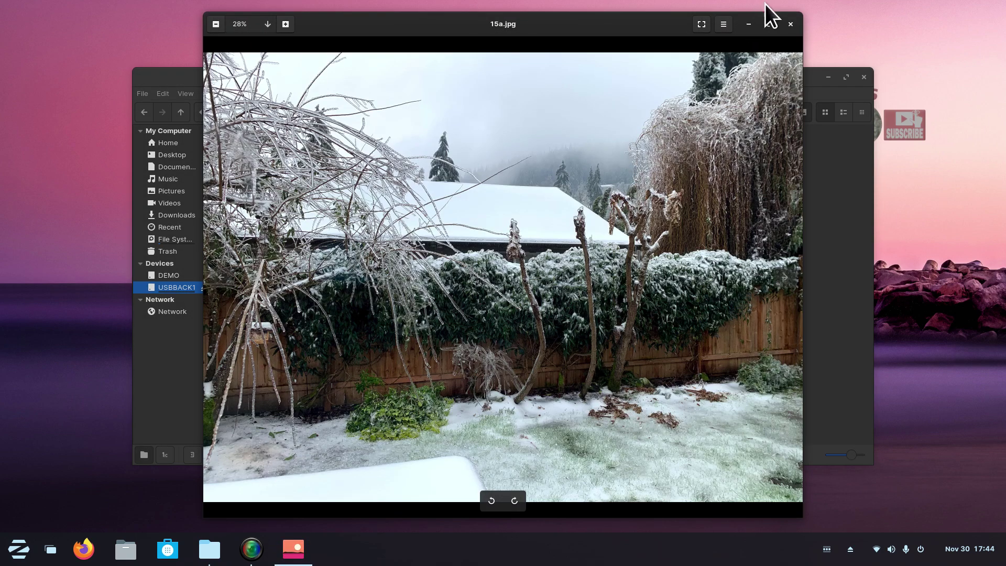
left_click(789, 24)
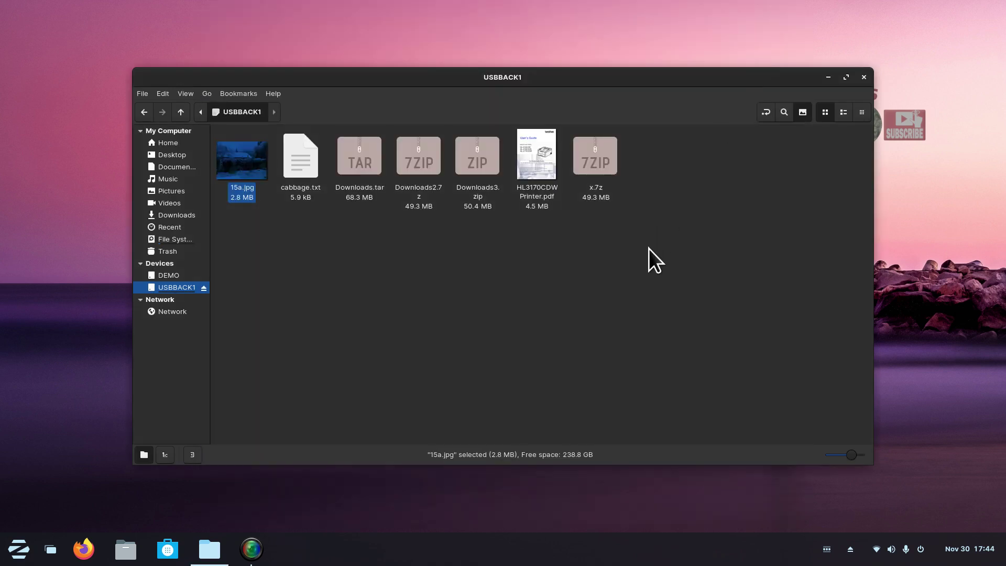
Delete the extracted HL3170CDW Printer.pdf, cabbage.txt and 15a.jpg from USBBACK1.
left_click(539, 158)
key("Delete")
left_click(303, 154)
key("Delete")
left_click(241, 157)
key("Delete")
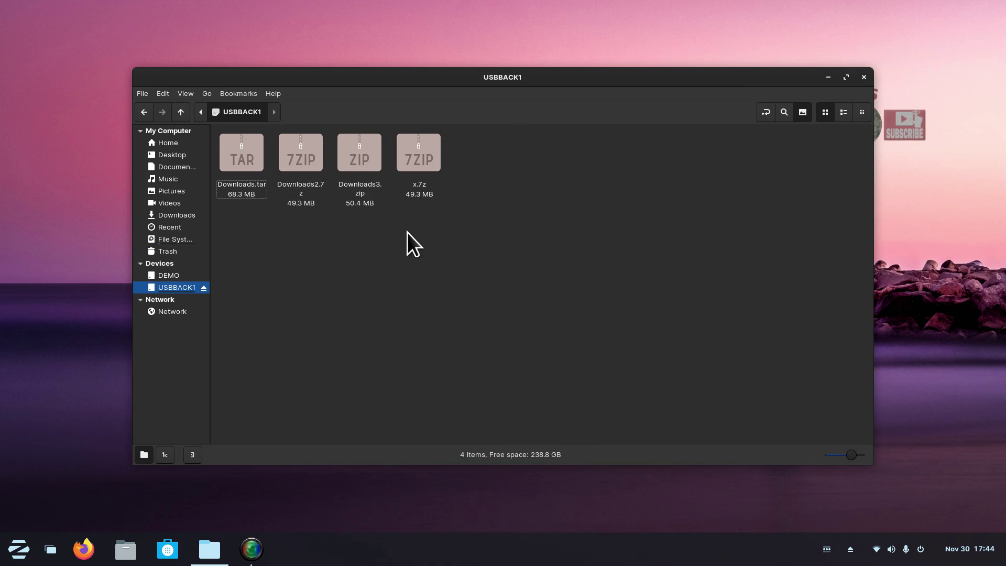
Open x.7z again, cancel the password prompt, and close the empty archive window.
double_click(412, 152)
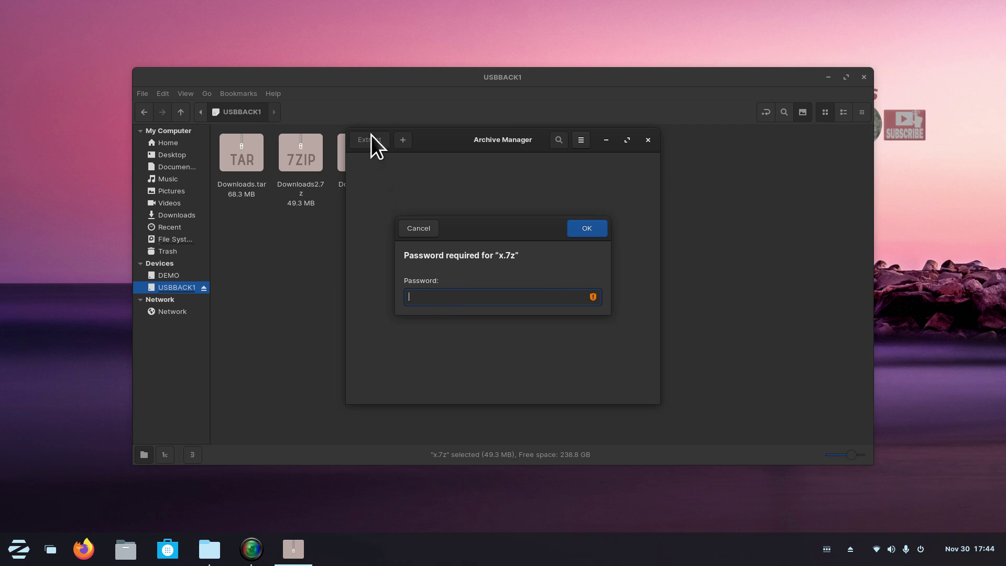
left_click(420, 229)
left_click(648, 140)
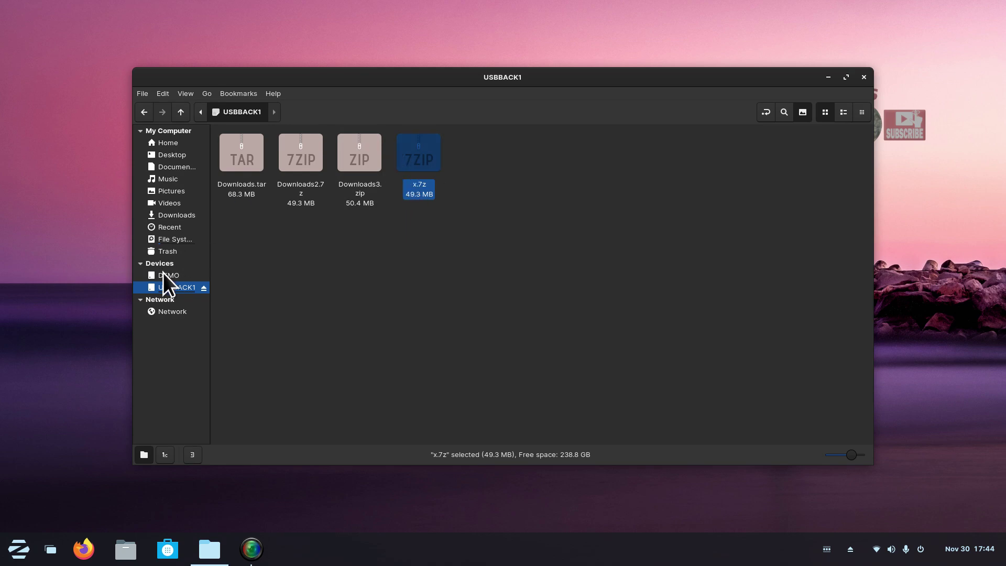
Select all five items in Downloads and start compressing them.
left_click(181, 214)
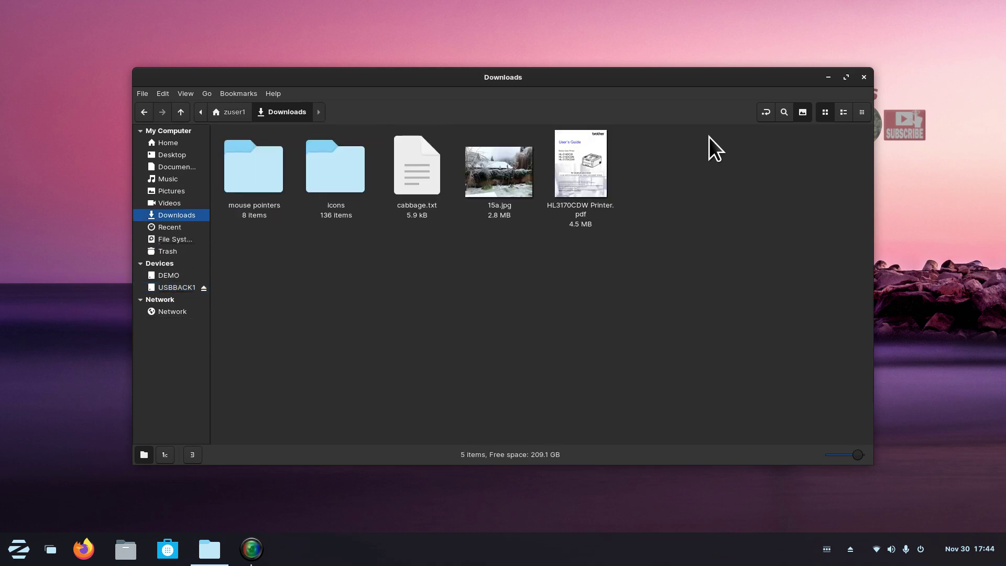
left_click_drag(570, 159, 250, 191)
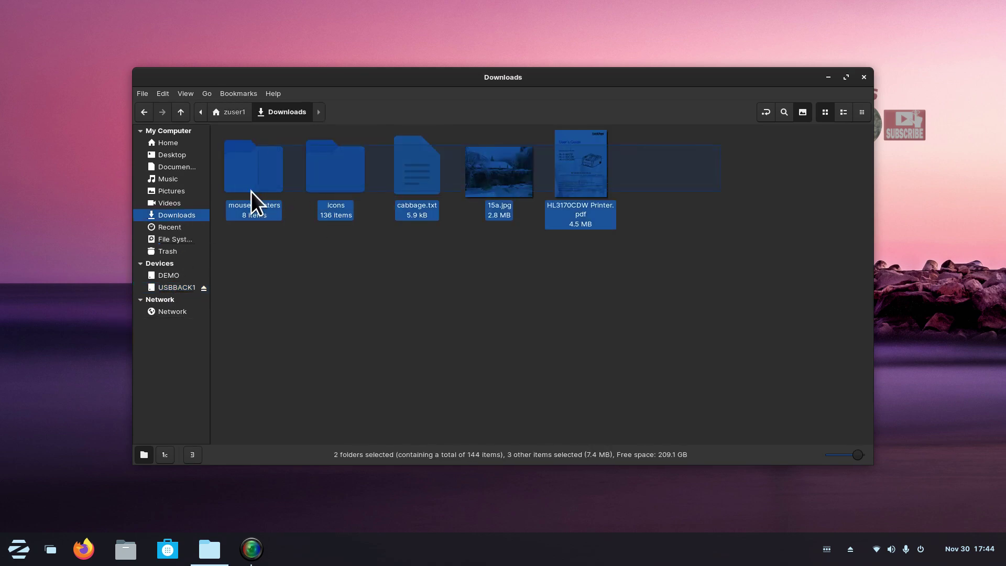
right_click(340, 165)
left_click(407, 271)
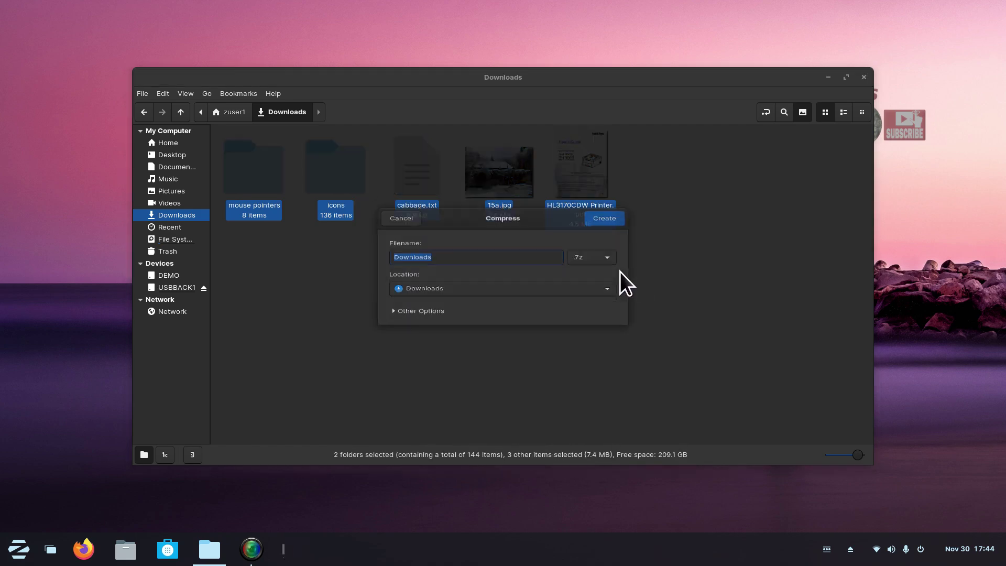
Try the .7z, .zip and .war formats, entering and then erasing a password.
left_click(595, 253)
left_click(593, 261)
left_click_drag(566, 207, 574, 92)
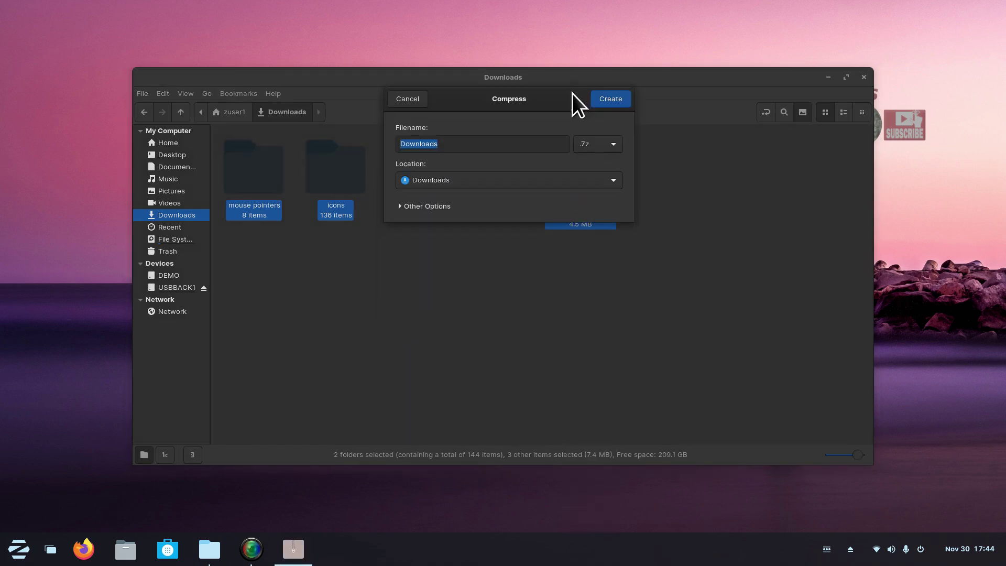
left_click(601, 144)
left_click(599, 482)
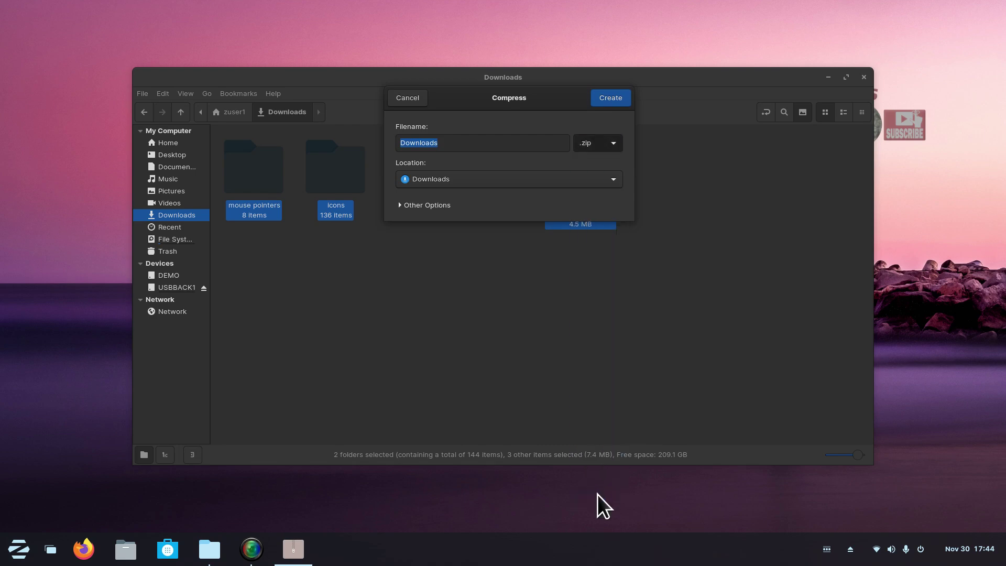
left_click(606, 149)
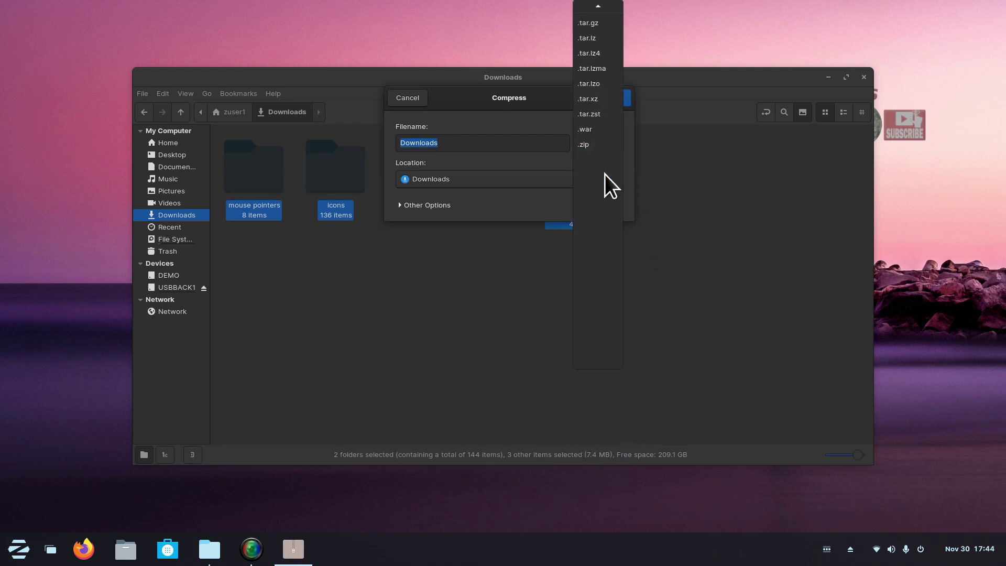
left_click(600, 130)
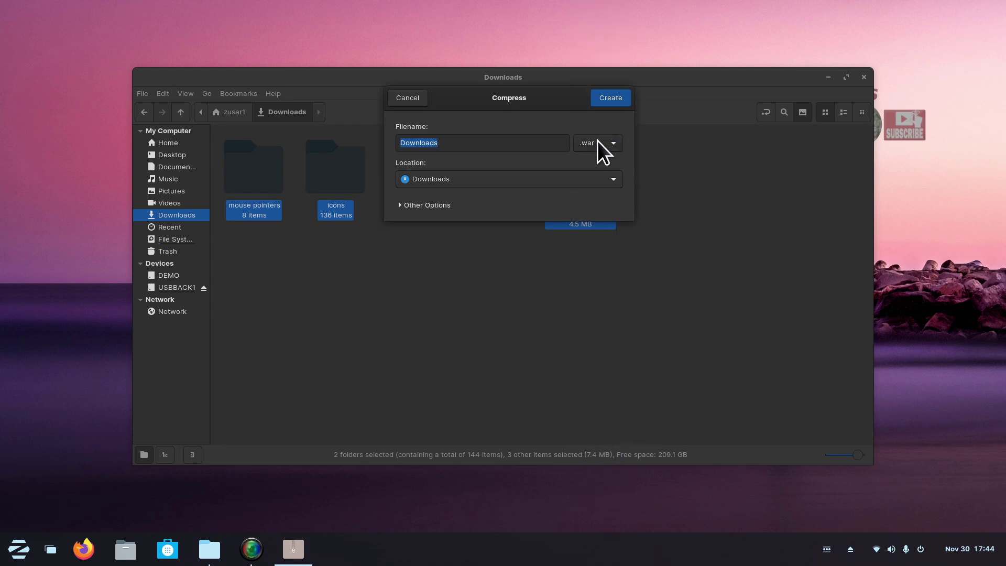
left_click(400, 205)
left_click(432, 240)
type("123456")
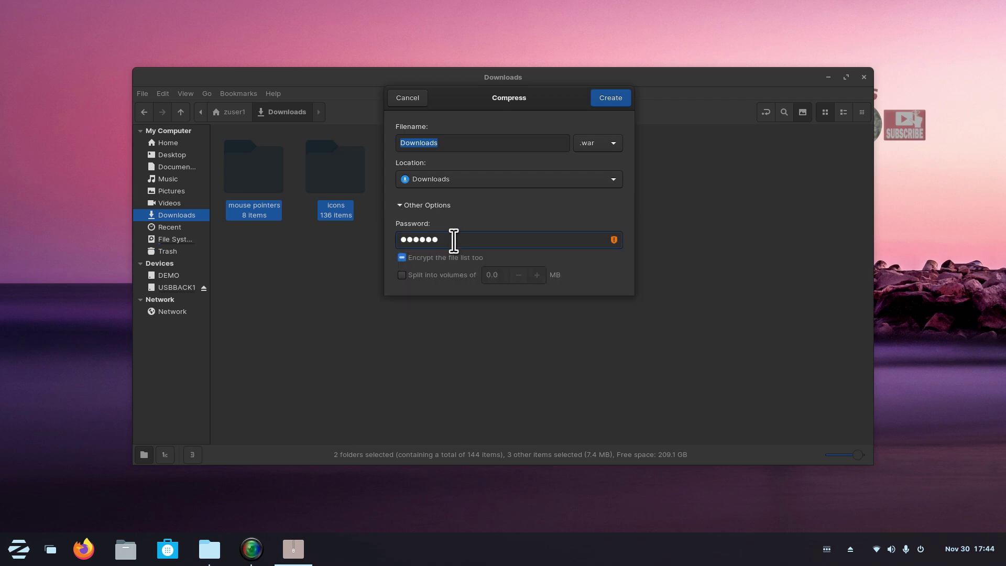
left_click_drag(454, 239, 391, 236)
key("BackSpace")
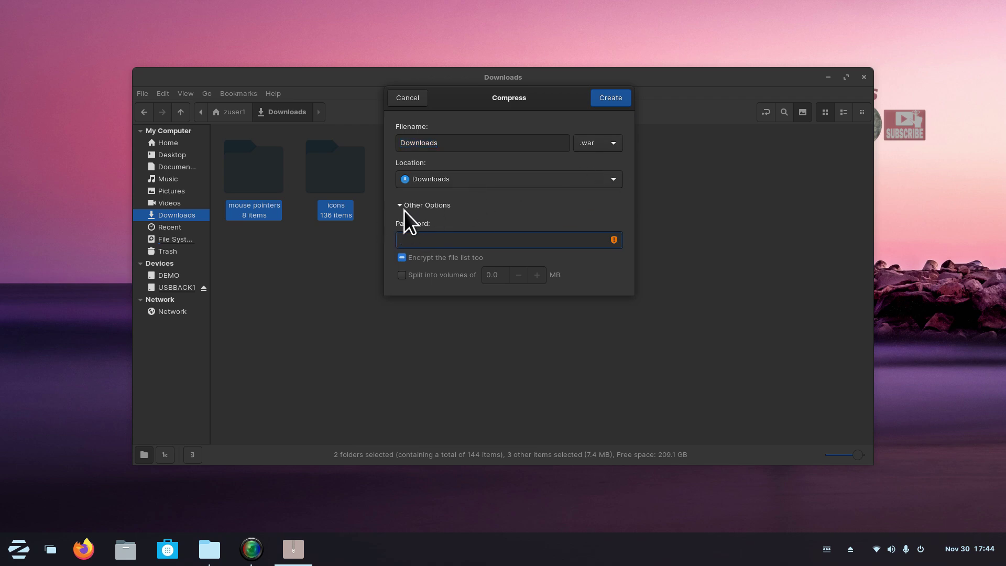
Create a password-protected zz.zip archive in .zip format.
left_click(612, 143)
left_click(608, 158)
left_click(433, 240)
type("1234")
left_click_drag(456, 143, 400, 142)
type("zz")
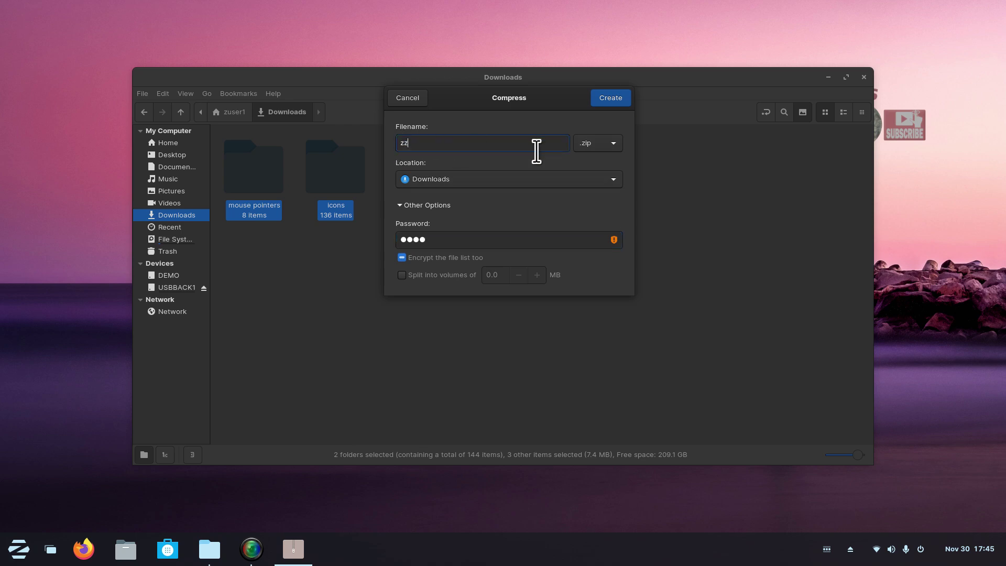
left_click(610, 98)
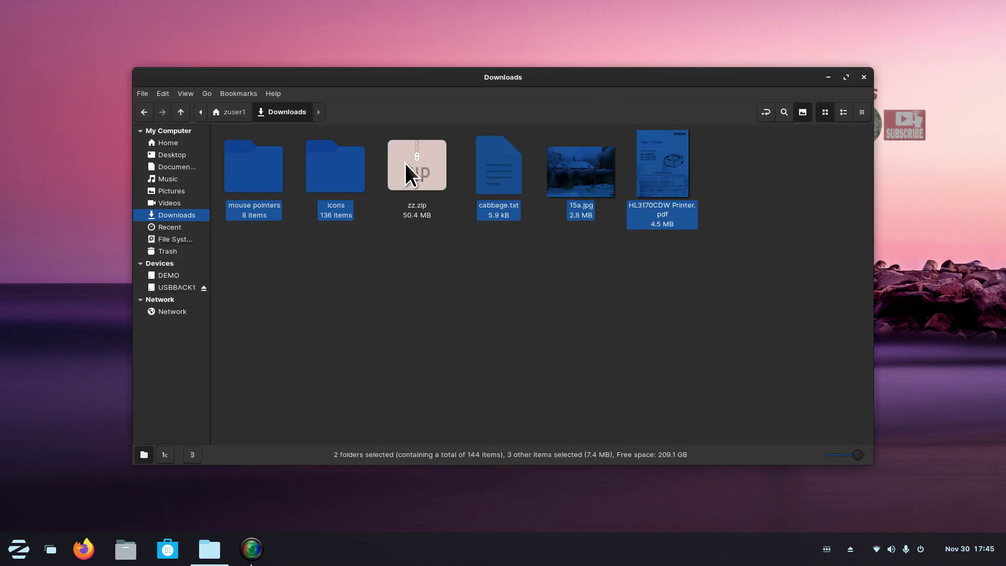
Cut zz.zip and paste it onto the USBBACK1 drive.
left_click(405, 164)
right_click(405, 164)
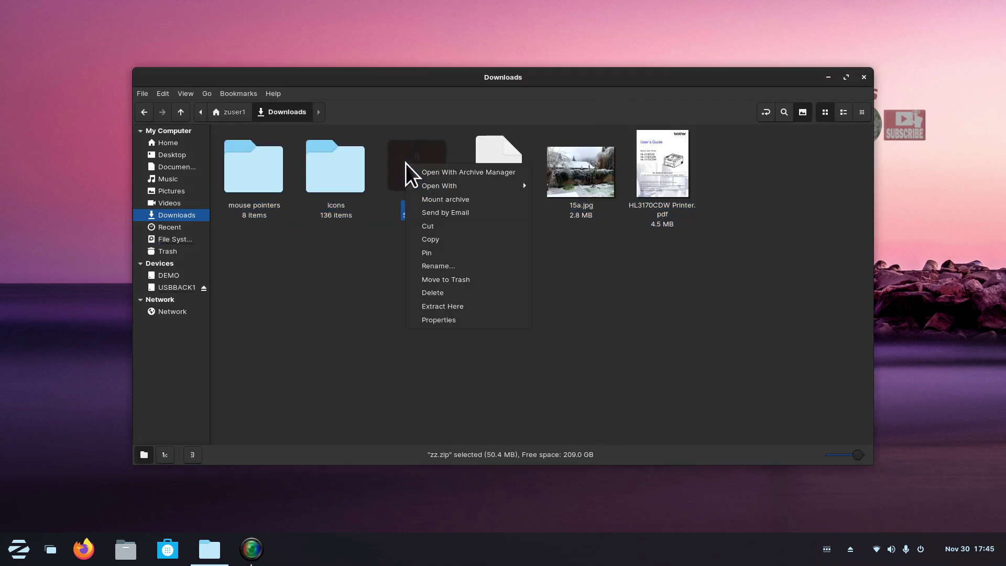
left_click(454, 230)
left_click(187, 286)
right_click(426, 240)
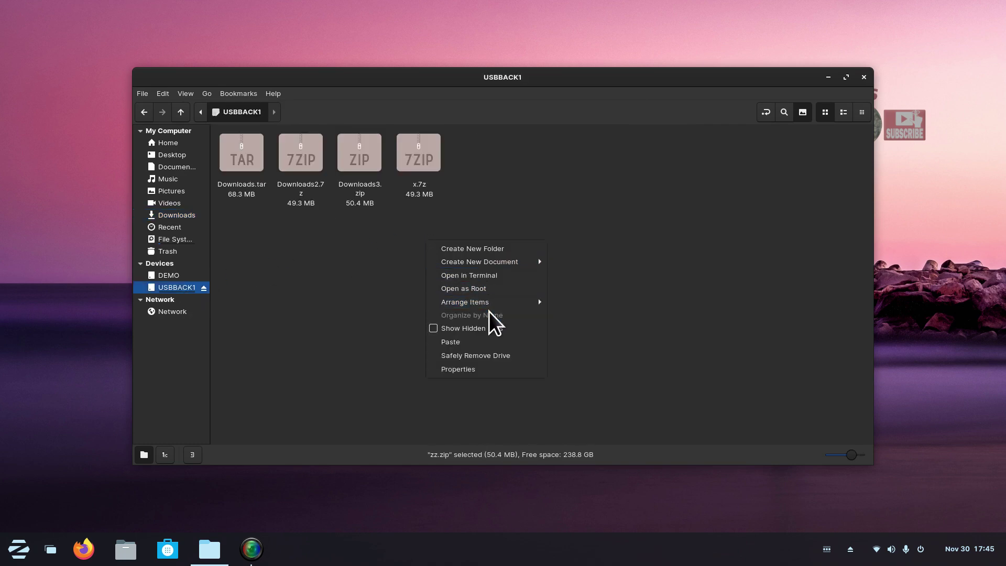
left_click(494, 342)
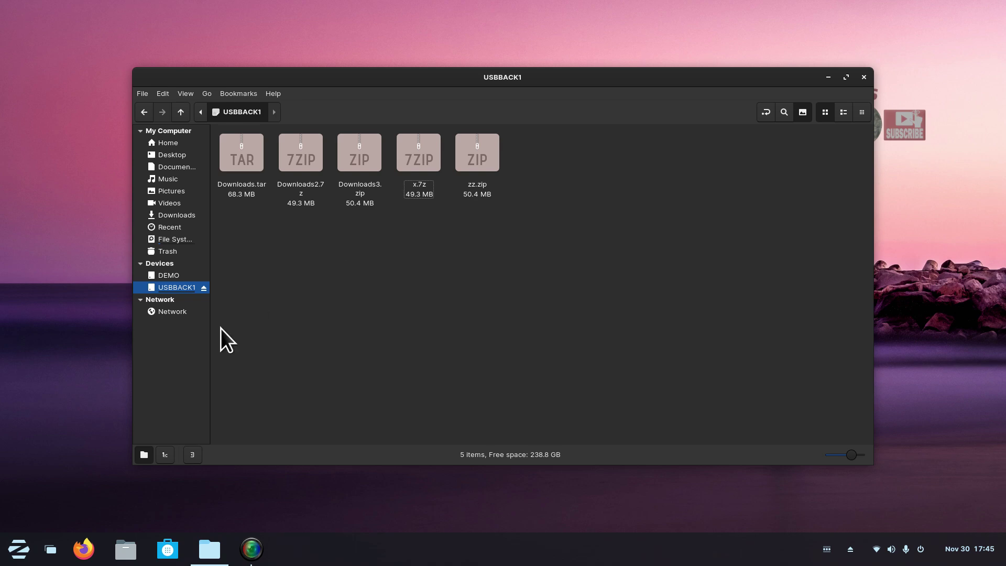
Open zz.zip and try extracting HL3170CDW Printer.pdf to USBBACK1 with a password, which fails.
double_click(483, 157)
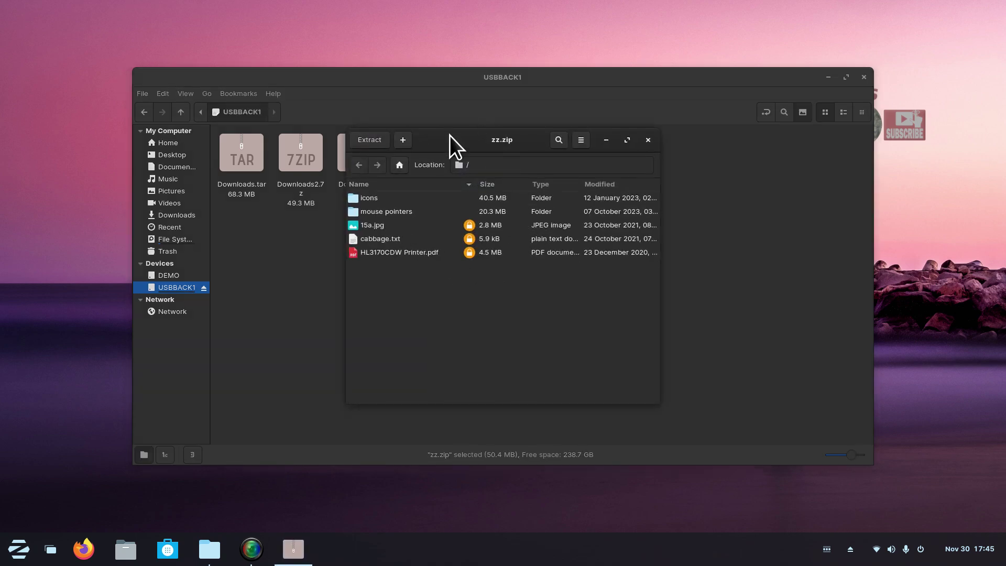
left_click_drag(451, 138, 644, 179)
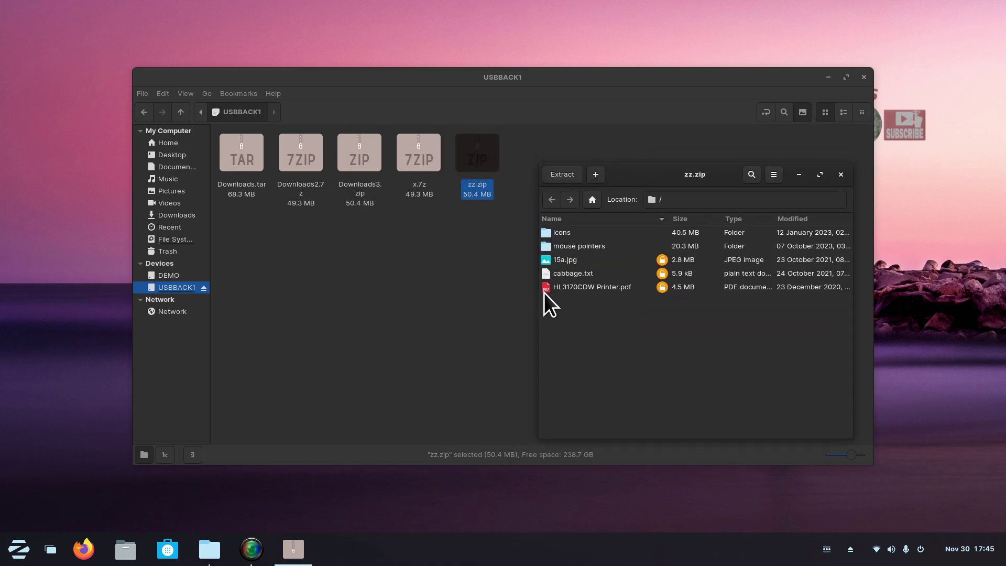
left_click_drag(545, 289, 448, 309)
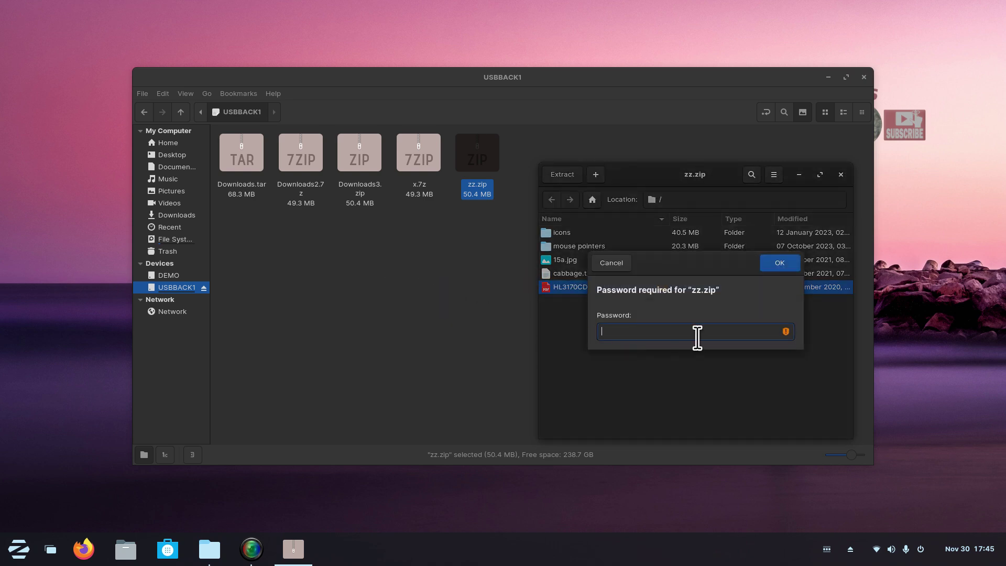
left_click(624, 264)
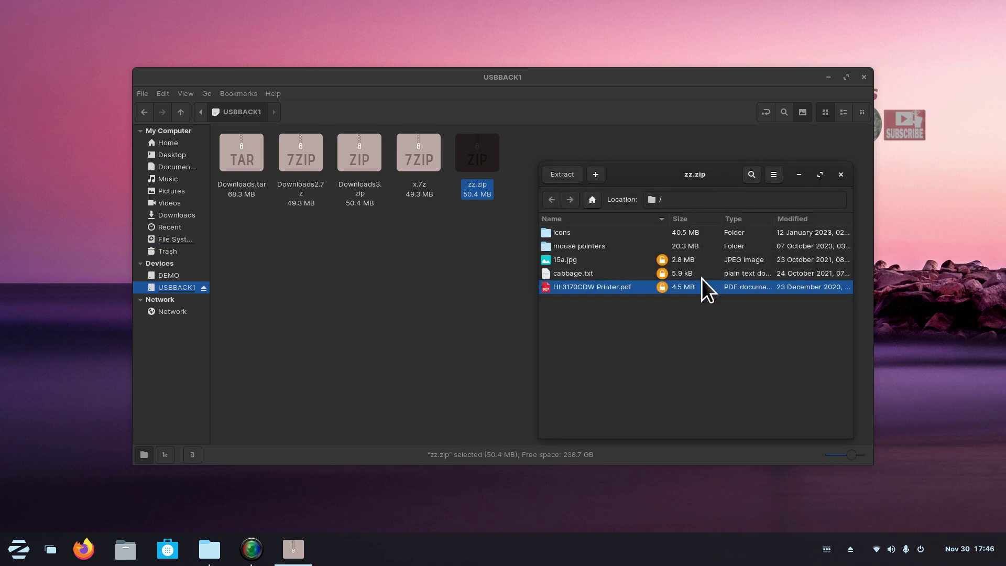
left_click_drag(545, 288, 476, 298)
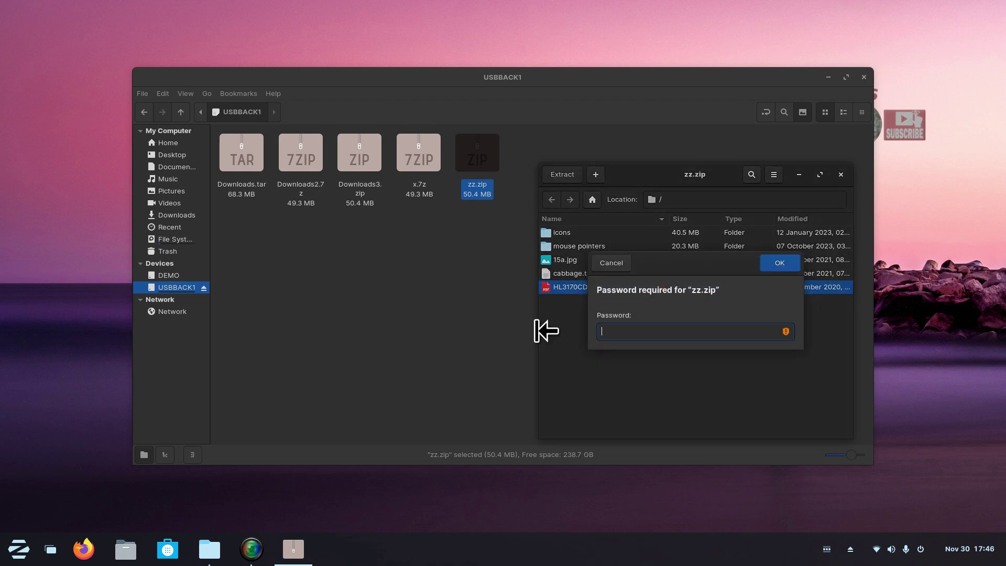
type("*********")
left_click(775, 262)
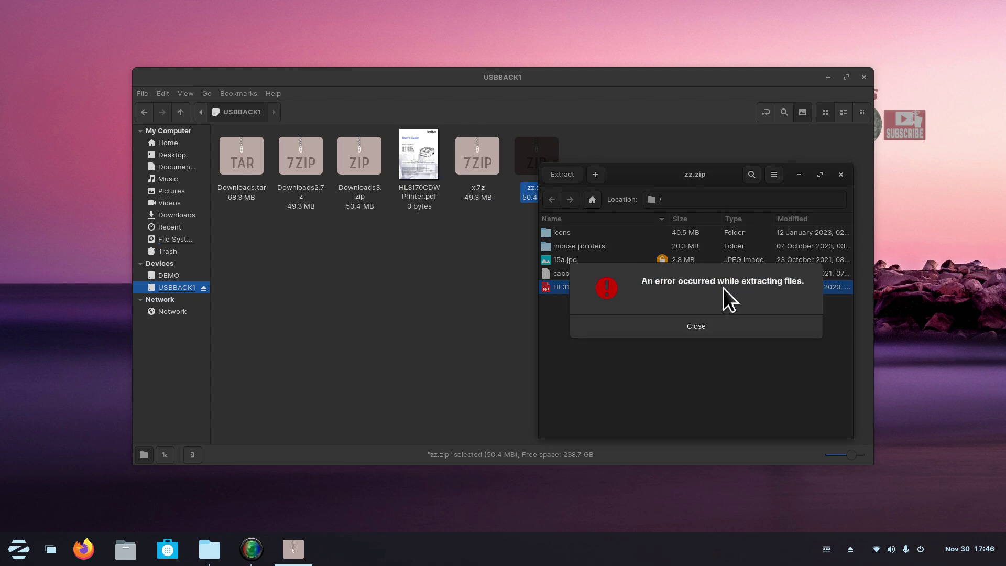
left_click(703, 329)
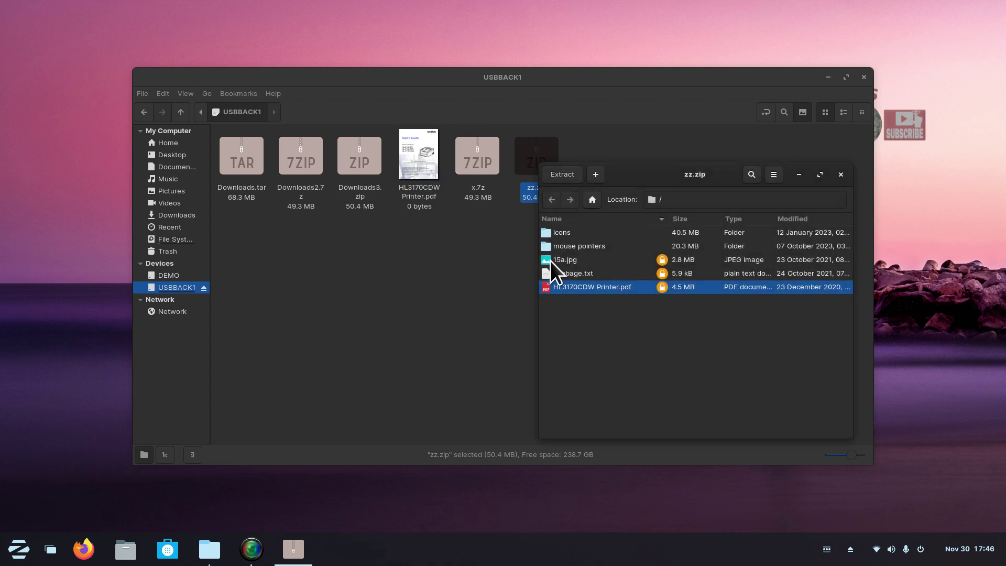
Drag cabbage.txt and 15a.jpg out to USBBACK1, dismiss each error, and close the archive.
left_click_drag(548, 276, 456, 328)
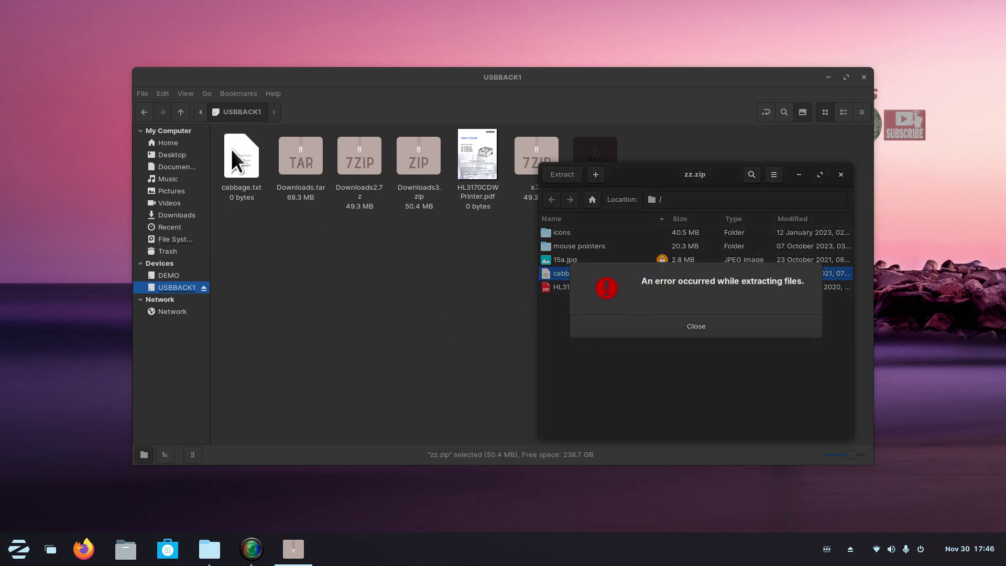
left_click(695, 326)
left_click_drag(548, 261, 389, 272)
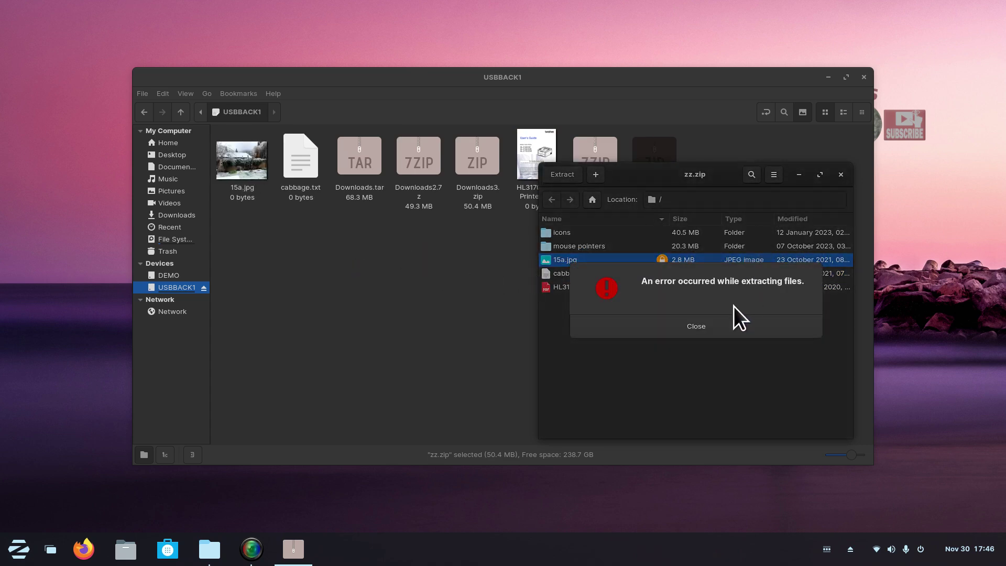
left_click(706, 324)
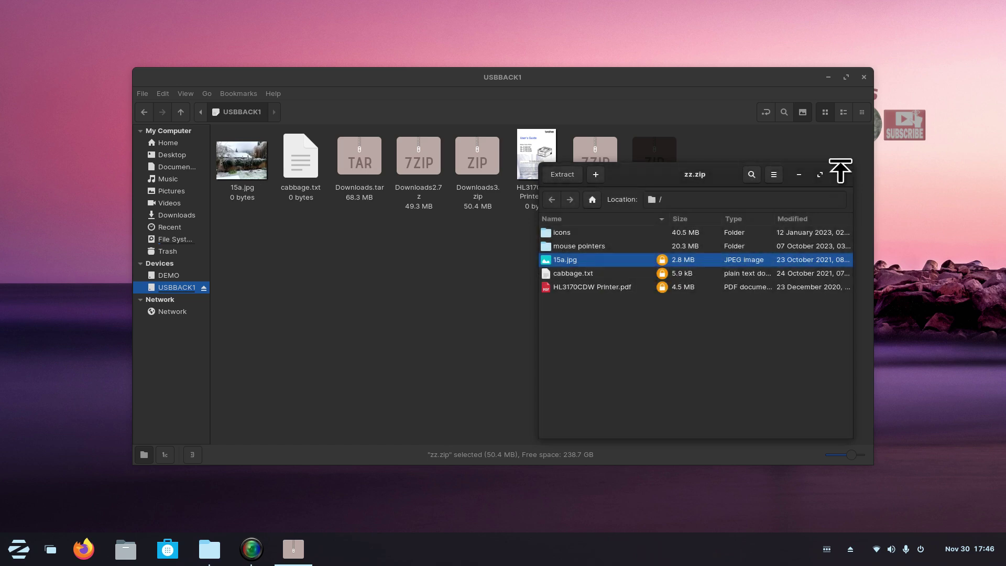
left_click(841, 175)
Open the empty 15a.jpg and inspect its Image properties.
left_click(539, 210)
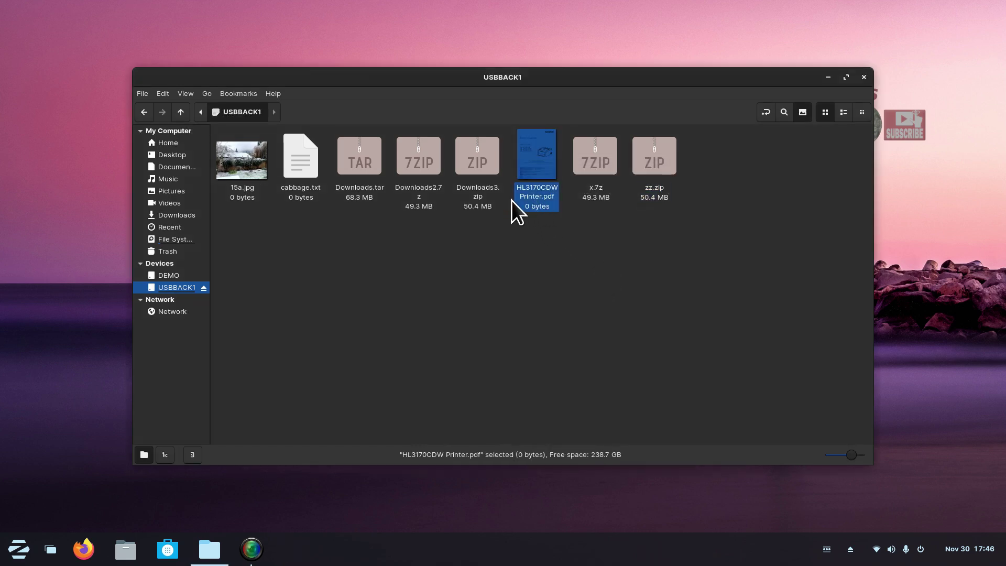
left_click(310, 168)
key("Left")
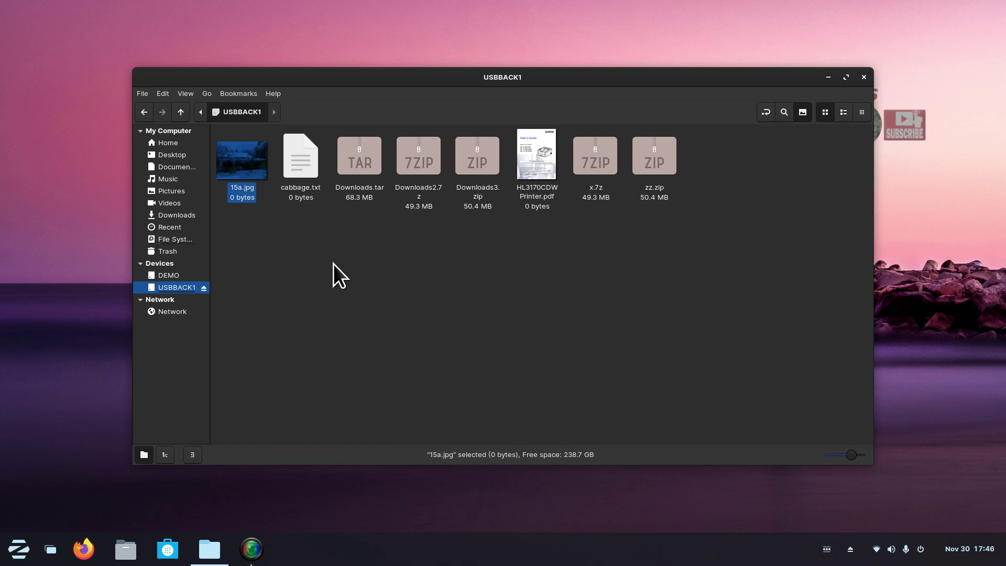
double_click(246, 169)
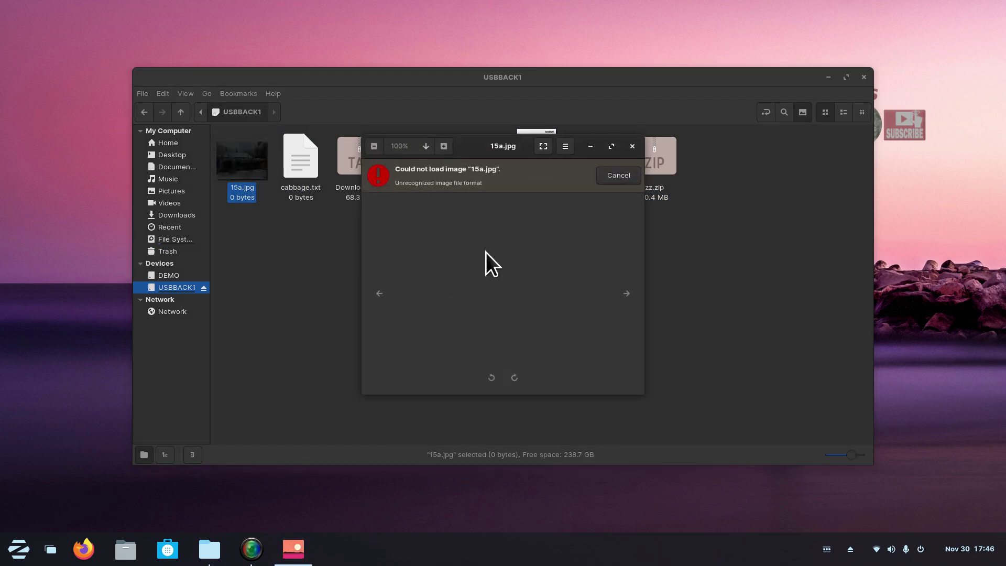
left_click(632, 145)
right_click(228, 157)
left_click(262, 298)
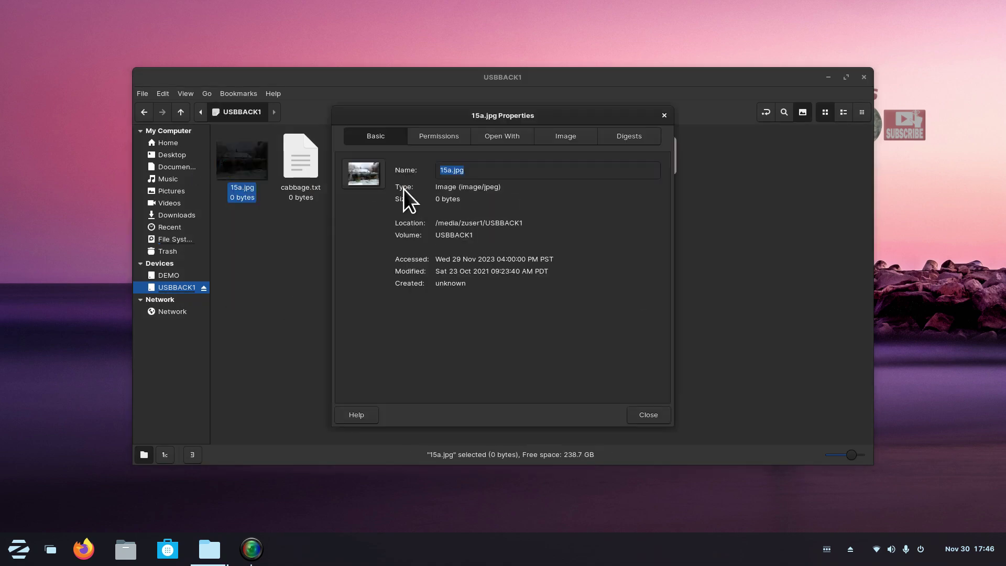
left_click(563, 136)
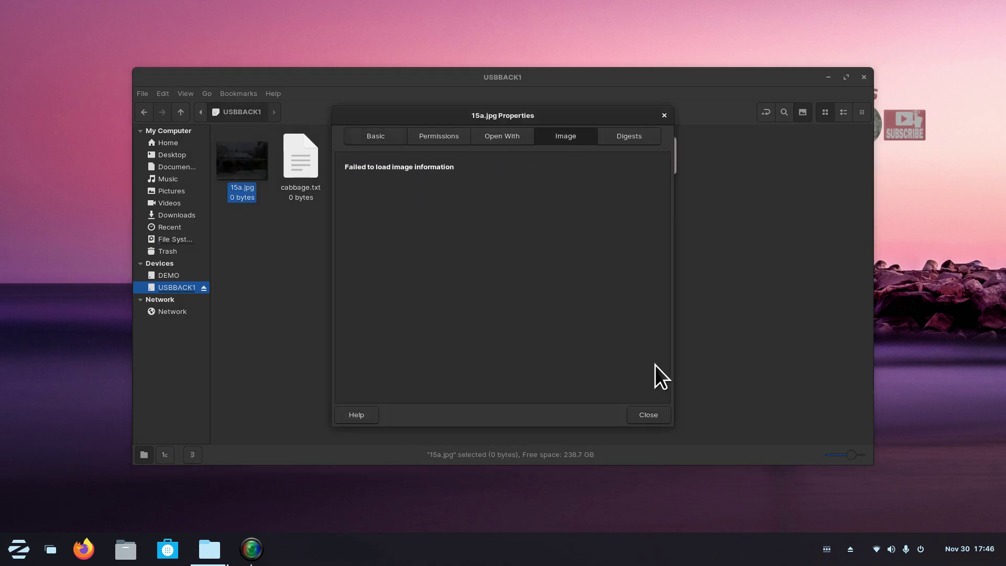
left_click(648, 415)
Open cabbage.txt and HL3170CDW Printer.pdf to confirm they are empty or broken.
double_click(301, 149)
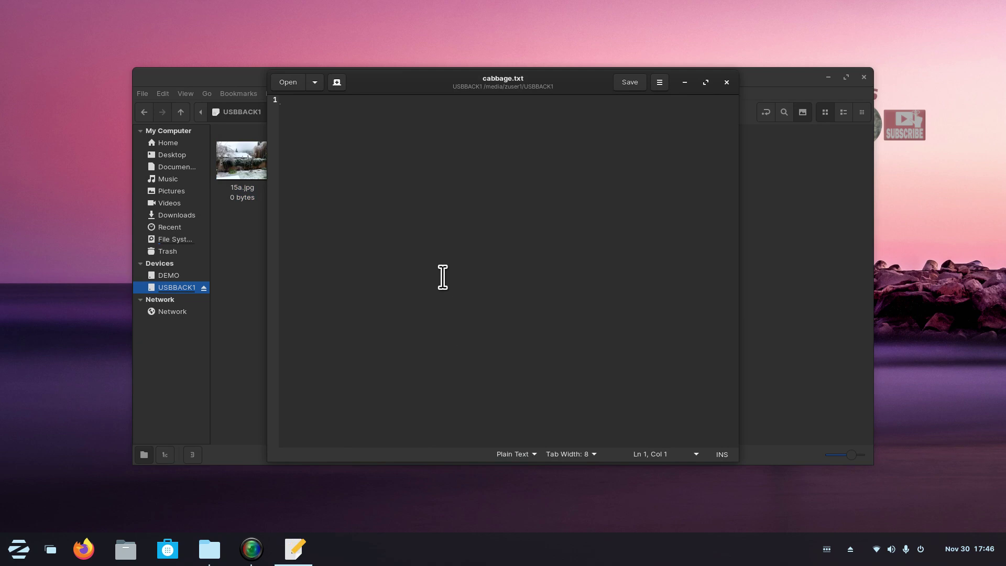
left_click(726, 82)
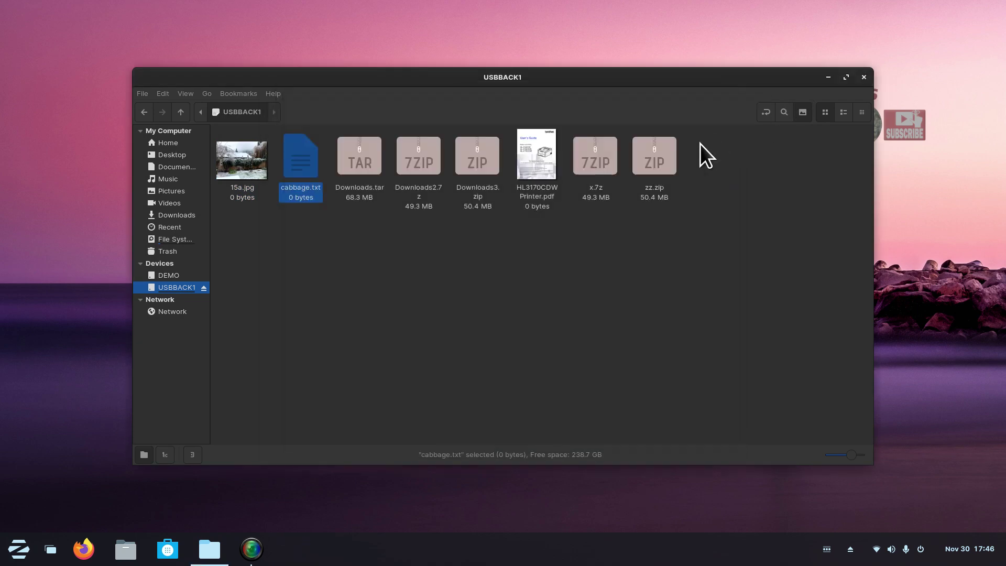
double_click(536, 149)
left_click(648, 109)
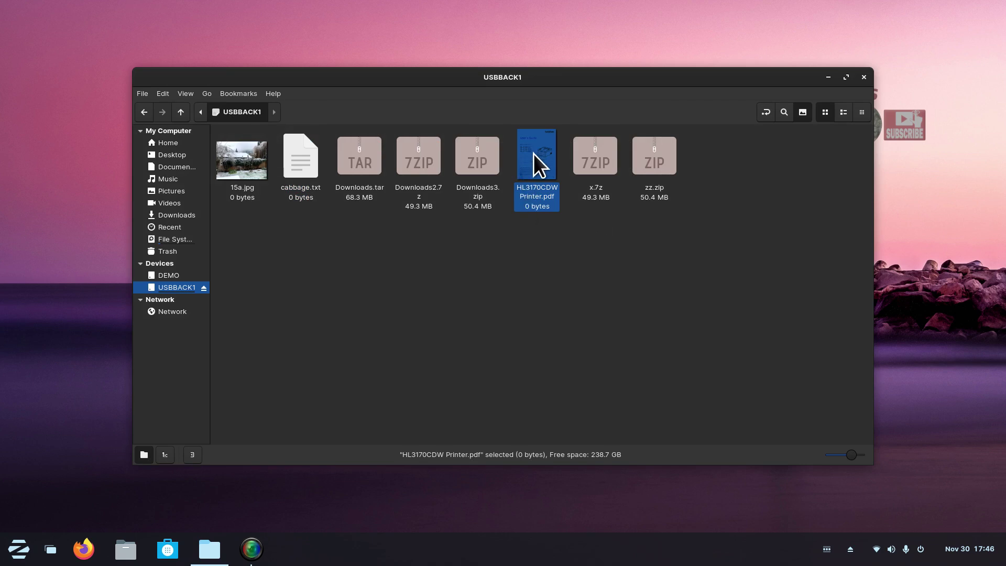
Delete the empty PDF, cabbage.txt and 15a.jpg from USBBACK1.
key("Delete")
left_click(296, 162)
key("Delete")
left_click(250, 162)
key("Delete")
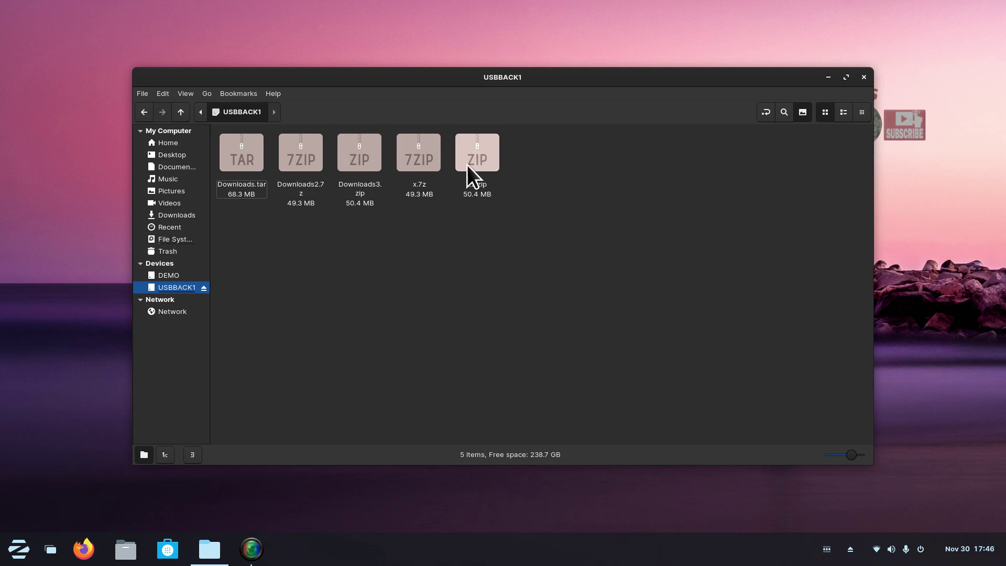
Open zz.zip and extract HL3170CDW Printer.pdf to USBBACK1 using the correct password.
double_click(486, 150)
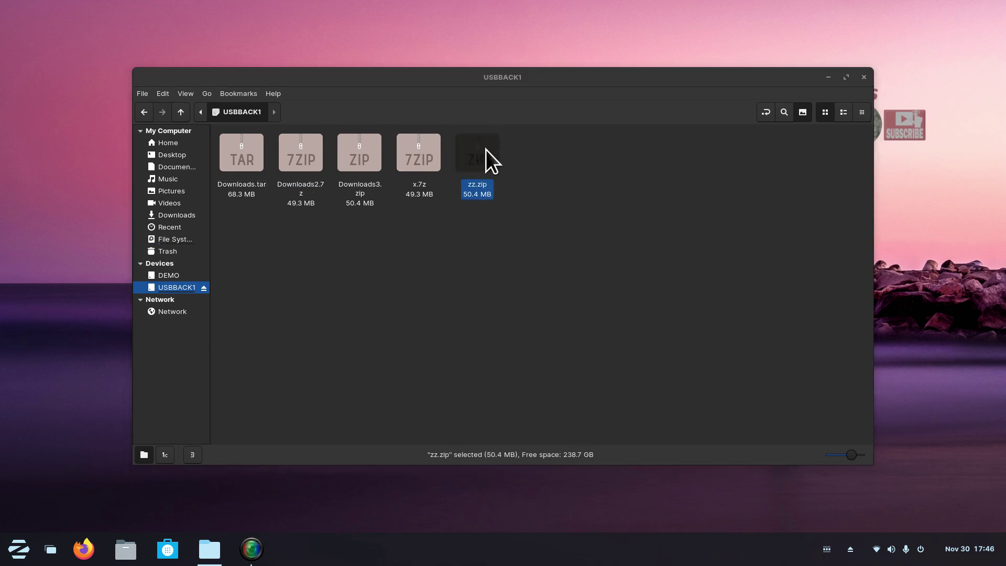
left_click_drag(353, 255, 268, 300)
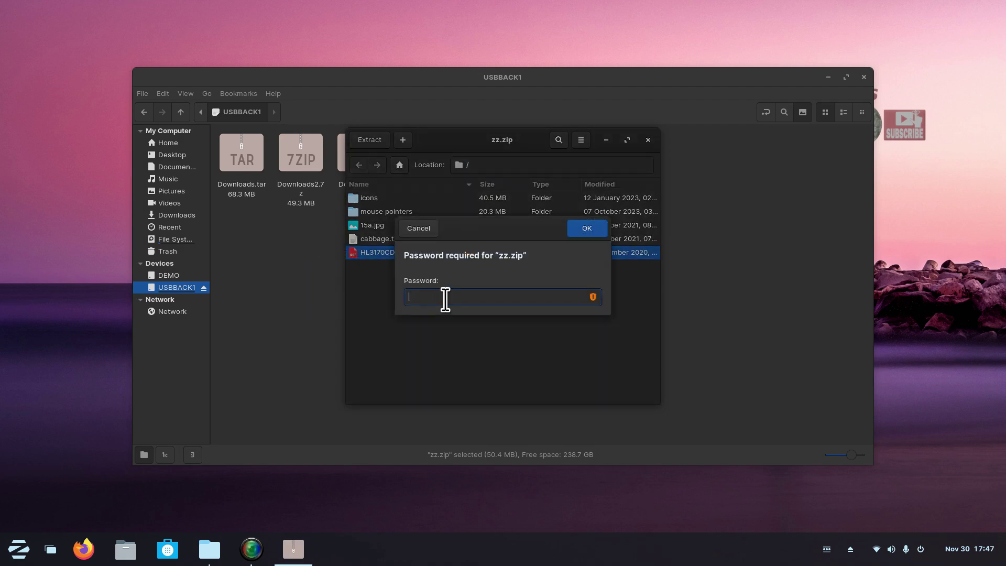
type("1234")
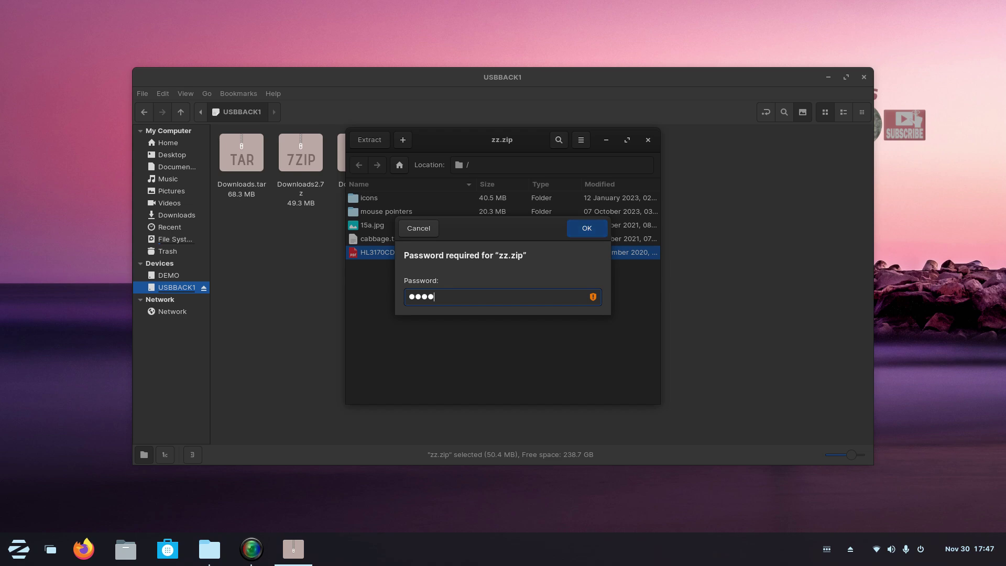
key("Return")
Drag cabbage.txt and 15a.jpg from zz.zip into USBBACK1.
left_click_drag(467, 137, 735, 139)
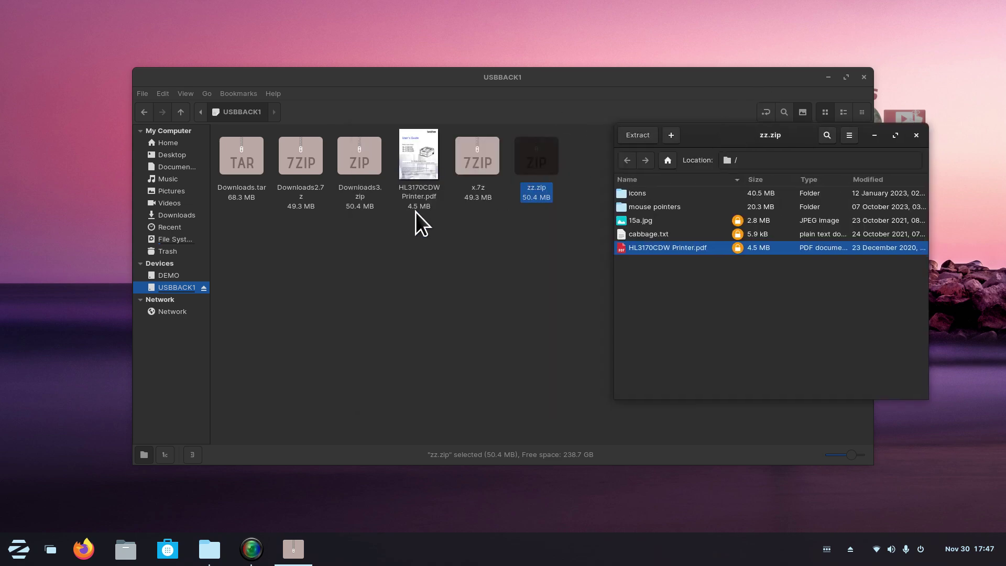
left_click_drag(623, 237, 518, 285)
left_click_drag(620, 222, 524, 279)
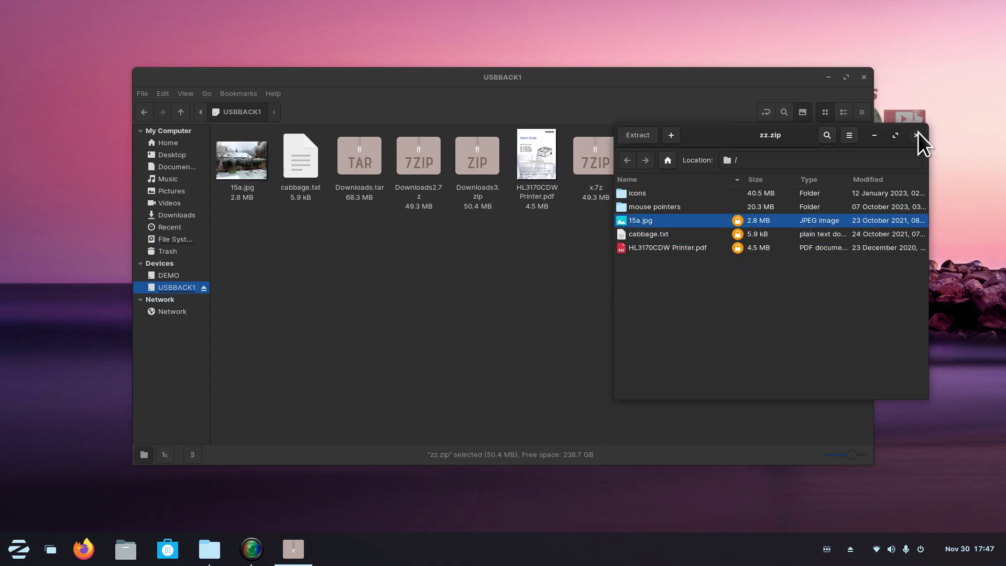
Open HL3170CDW Printer.pdf, cabbage.txt and 15a.jpg in turn to verify their contents.
left_click(916, 135)
double_click(535, 157)
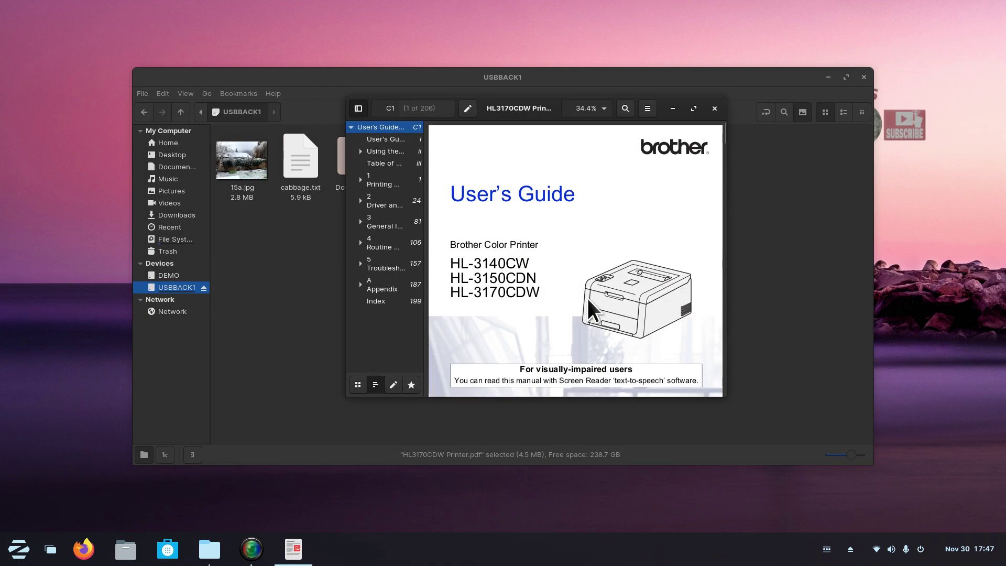
left_click(714, 108)
double_click(300, 157)
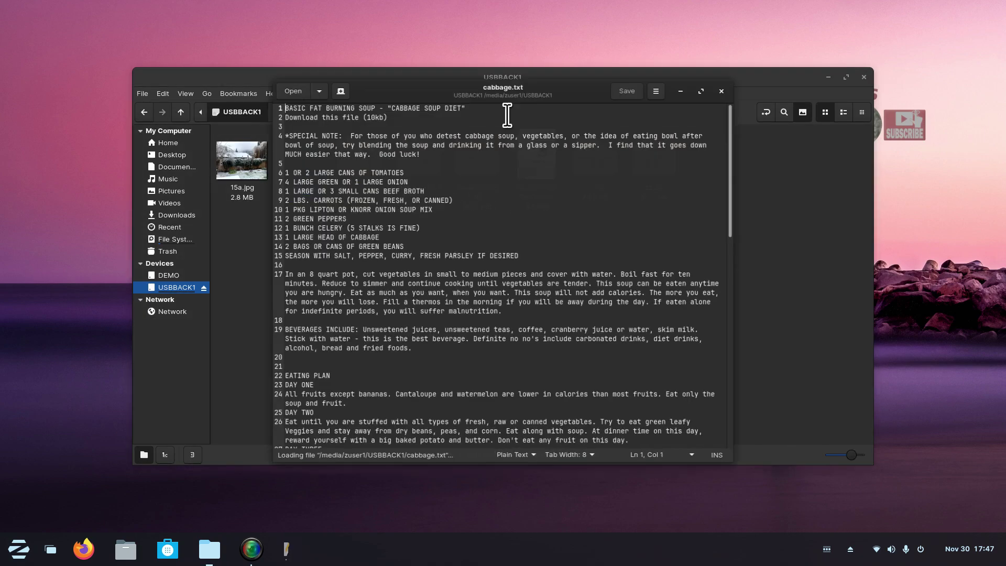
key("ctrl+q")
double_click(239, 162)
left_click(790, 24)
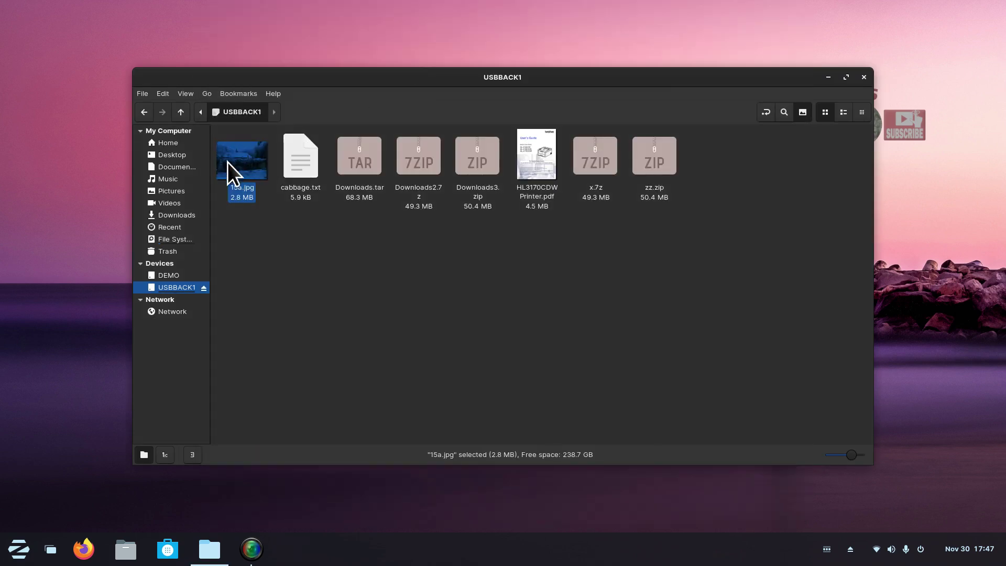
Check the image details in the properties of 15a.jpg.
right_click(228, 160)
left_click(284, 302)
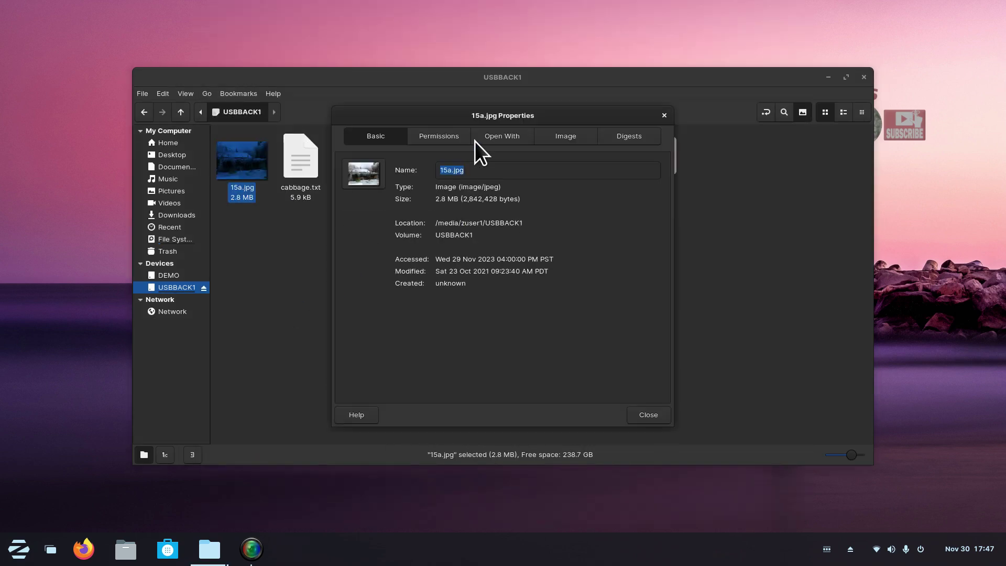
left_click(559, 139)
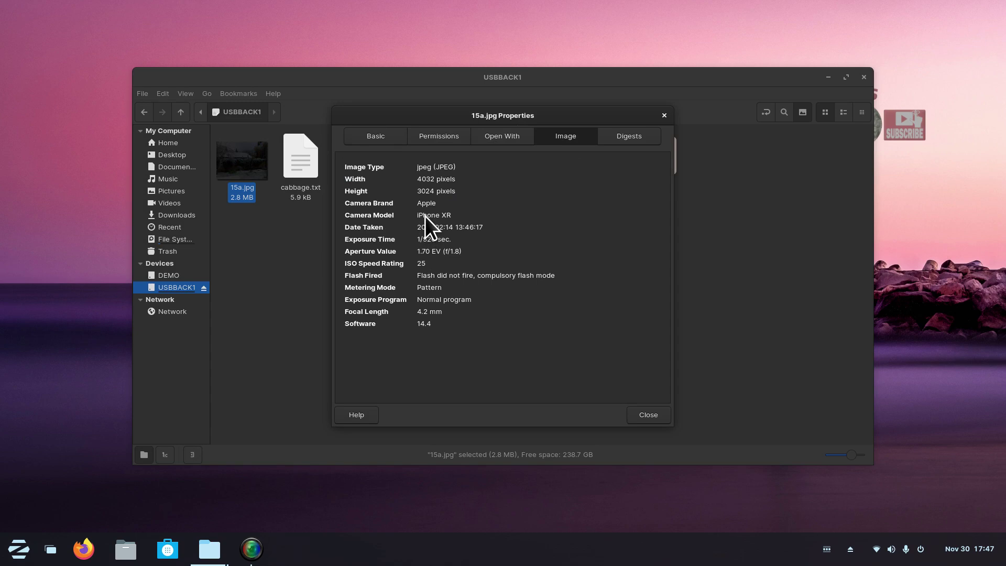
left_click(648, 414)
left_click(476, 313)
Delete HL3170CDW Printer.pdf, 15a.jpg and cabbage.txt from the USBBACK1 drive.
left_click(532, 157)
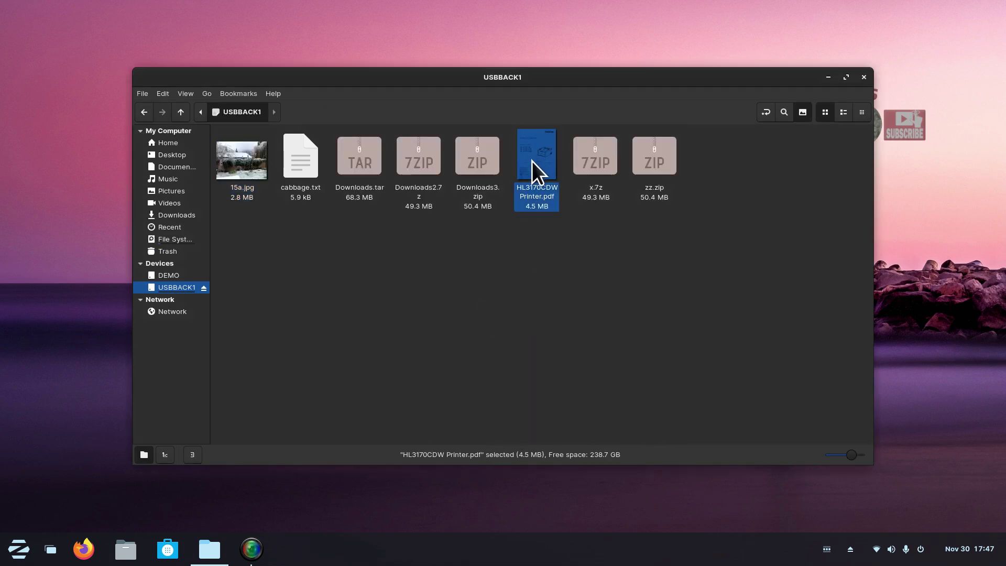
key("Delete")
left_click(304, 147)
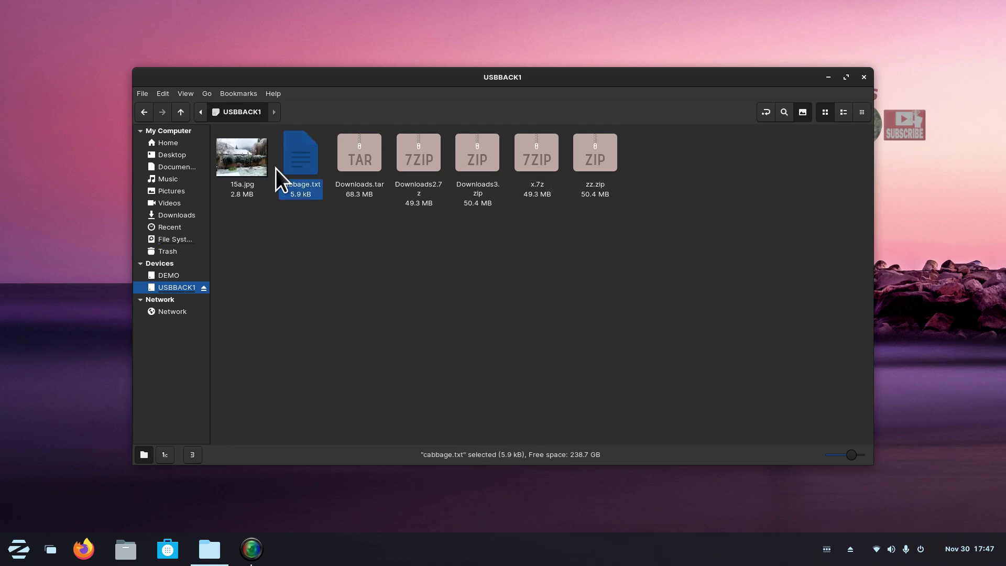
left_click(244, 157)
key("Delete")
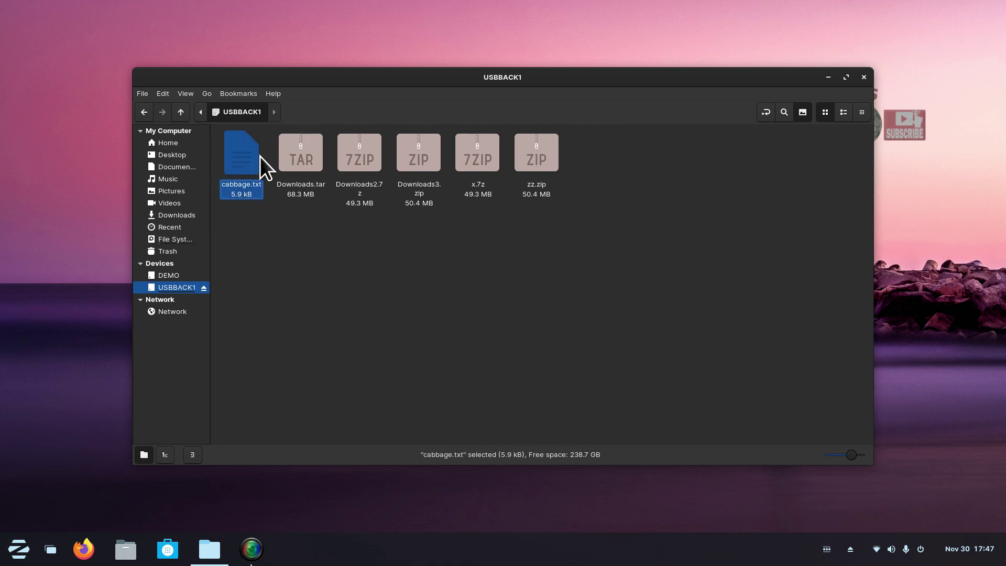
key("Delete")
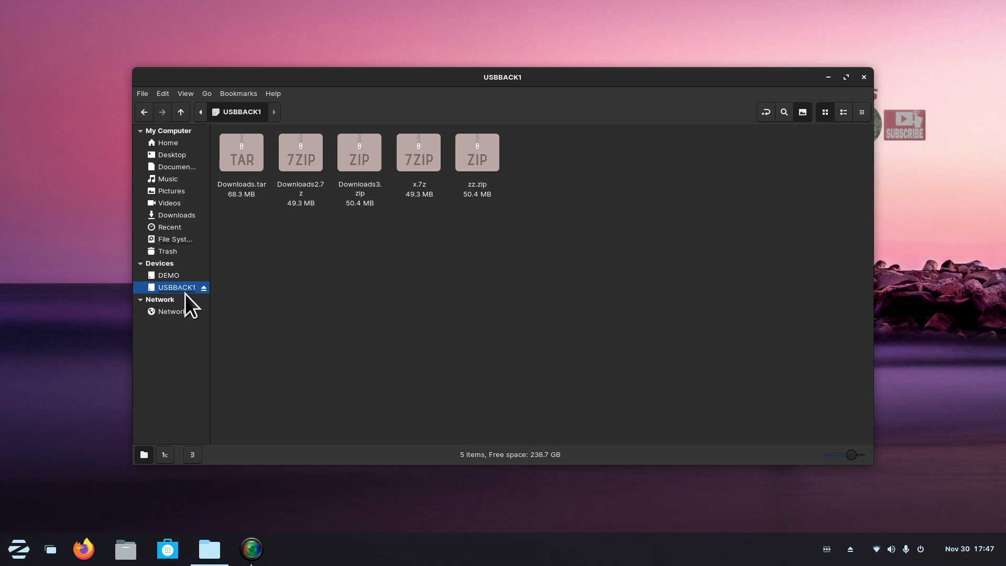
Check the sizes of Downloads.tar, Downloads2.7z, Downloads3.zip, x.7z and zz.zip.
left_click(240, 161)
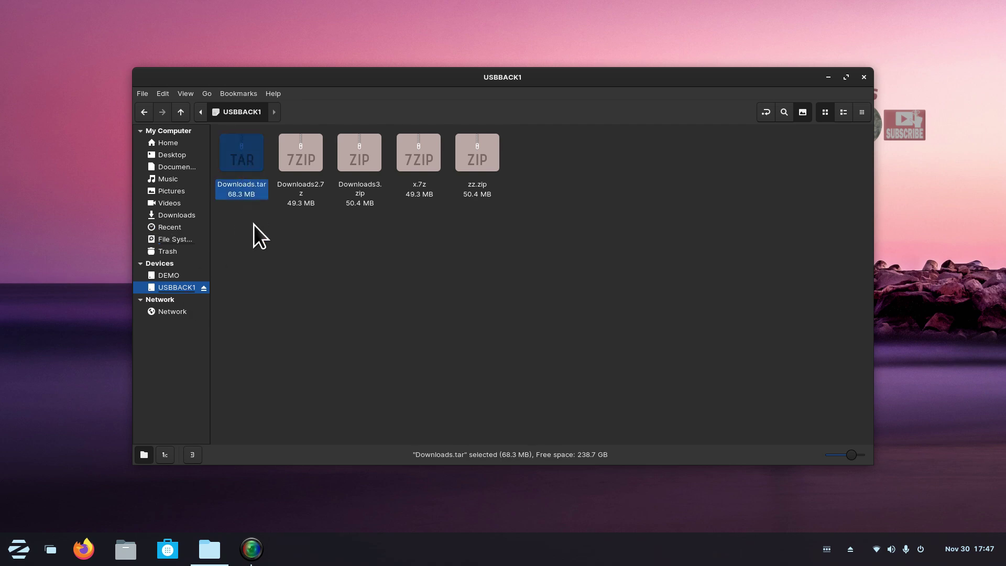
left_click(304, 150)
left_click(350, 159)
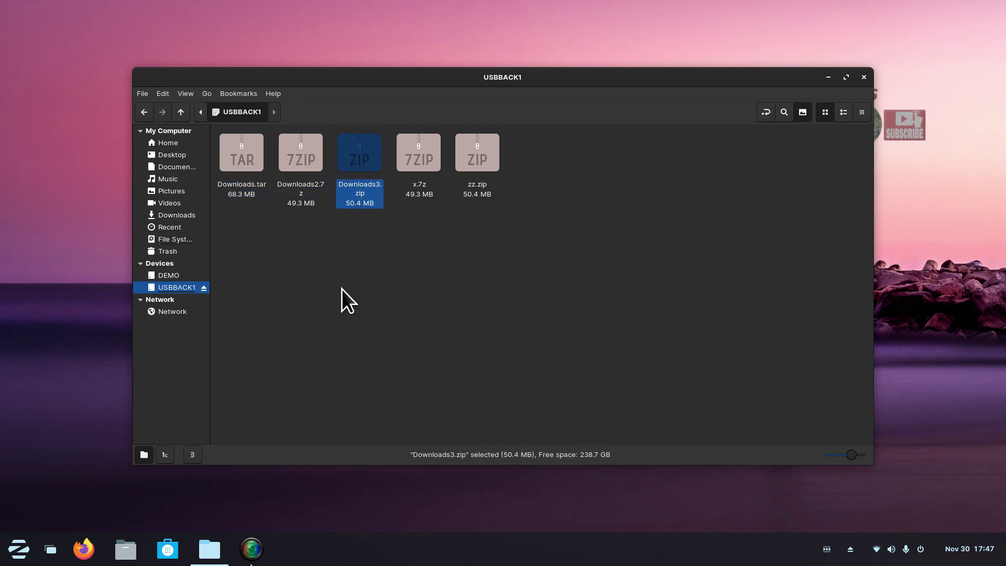
left_click(441, 149)
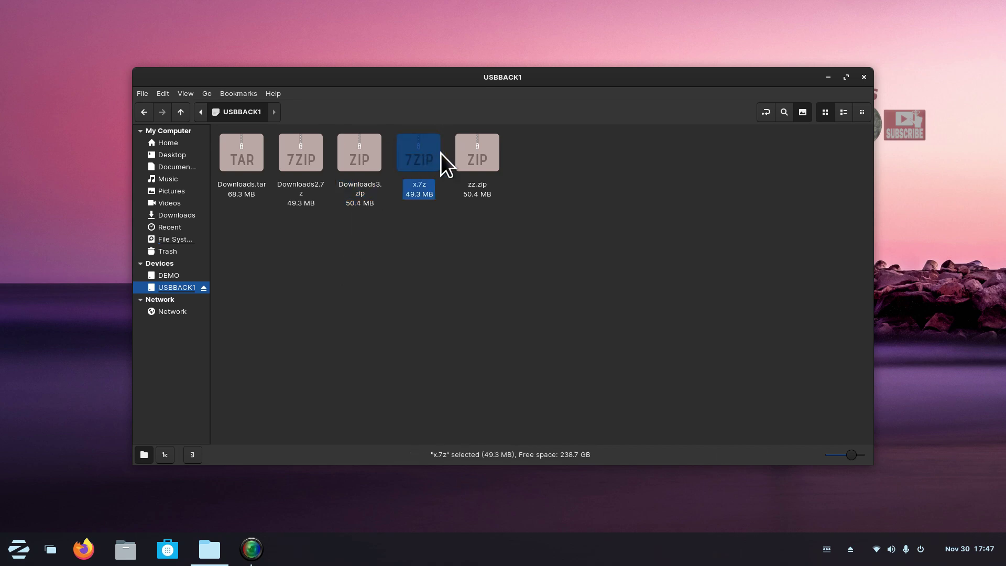
left_click(471, 152)
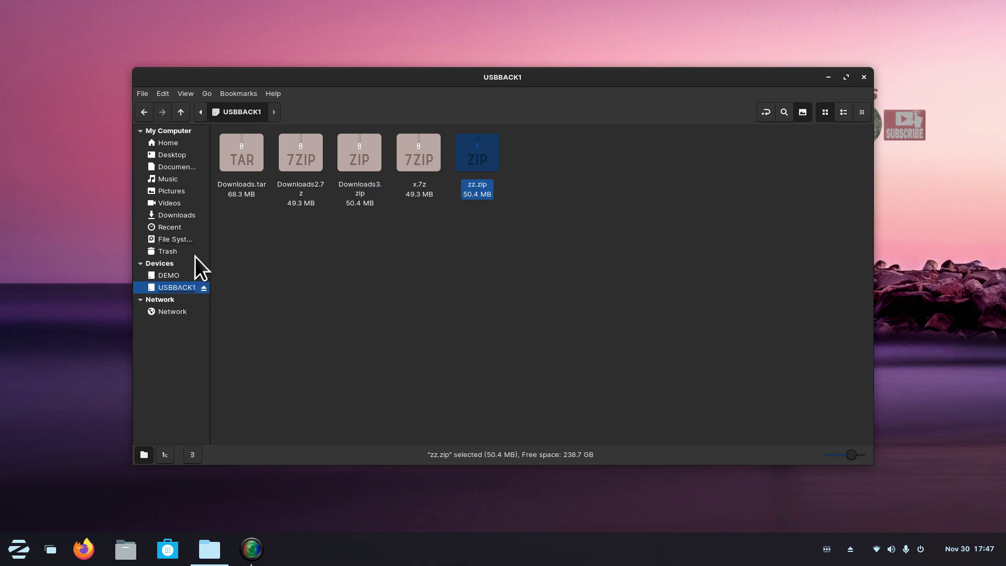
Look inside the home Backup folder, then return to the home folder with nothing selected.
left_click(168, 146)
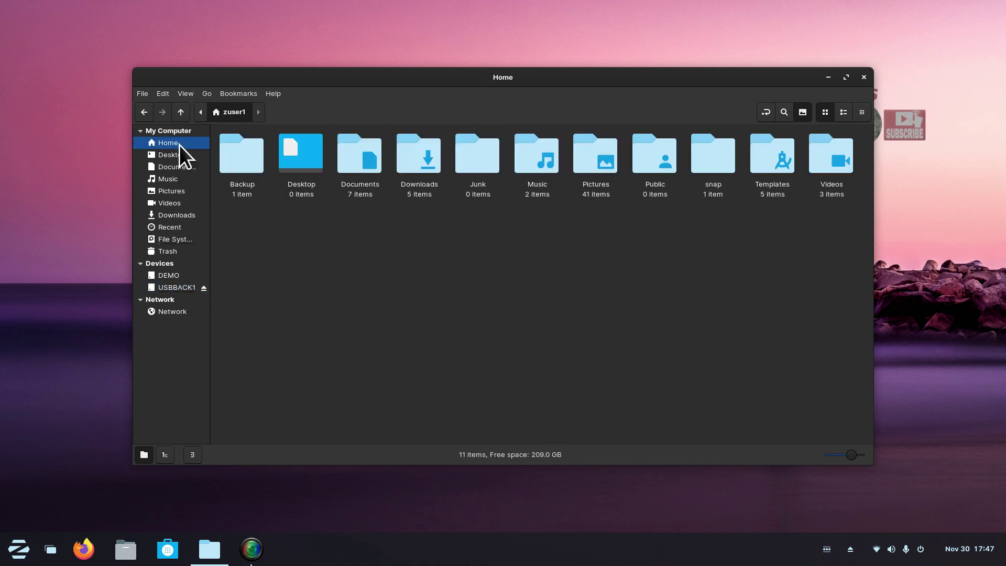
double_click(238, 148)
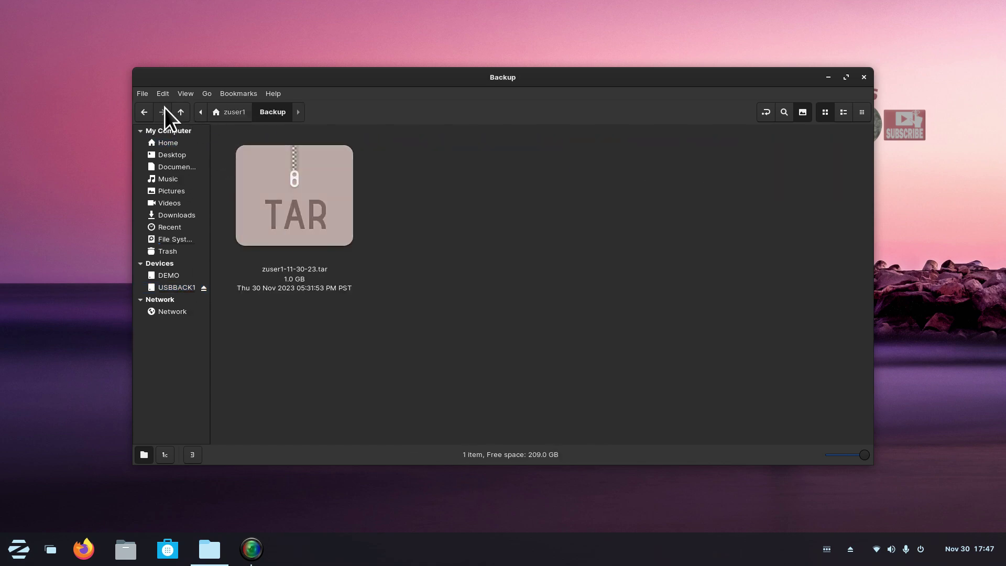
left_click(180, 111)
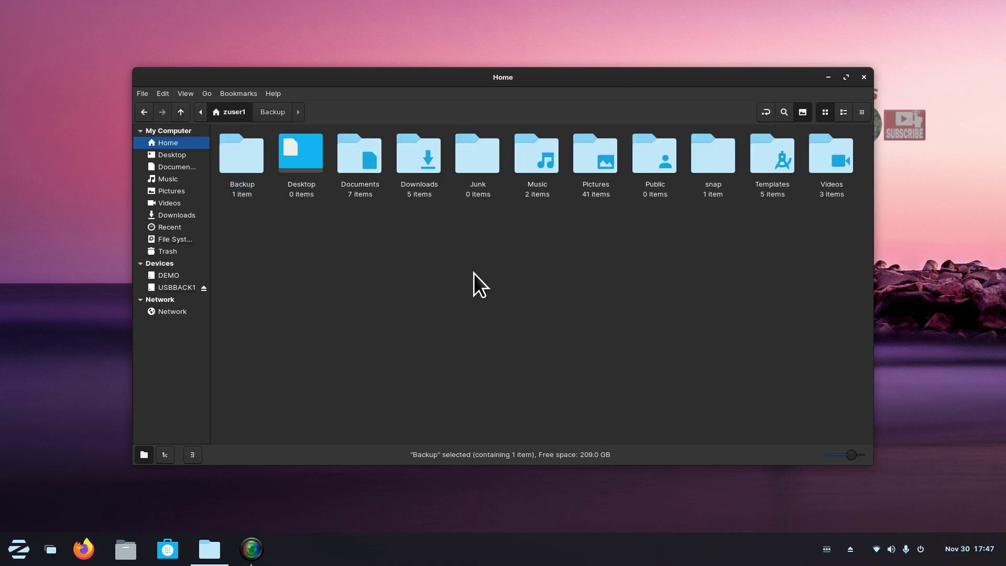
left_click(518, 314)
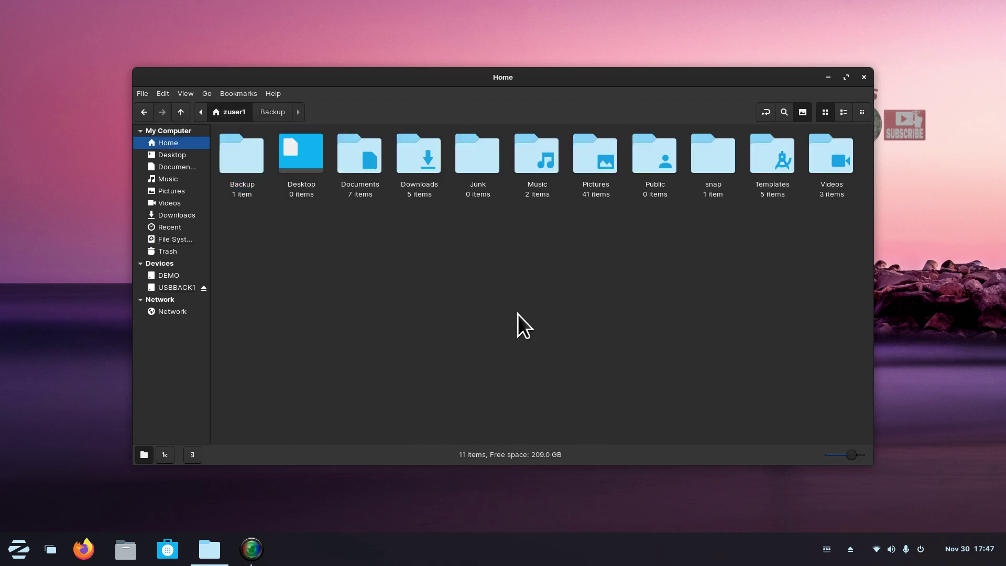
Compress all eleven home folders into a .tar archive named zuser1aaa.tar.
key("ctrl+a")
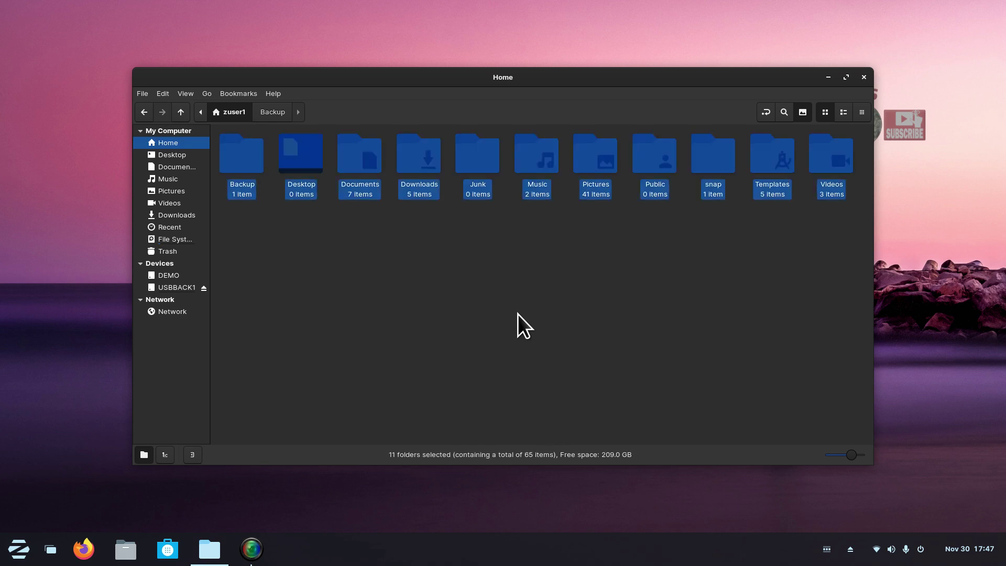
right_click(485, 152)
left_click(537, 294)
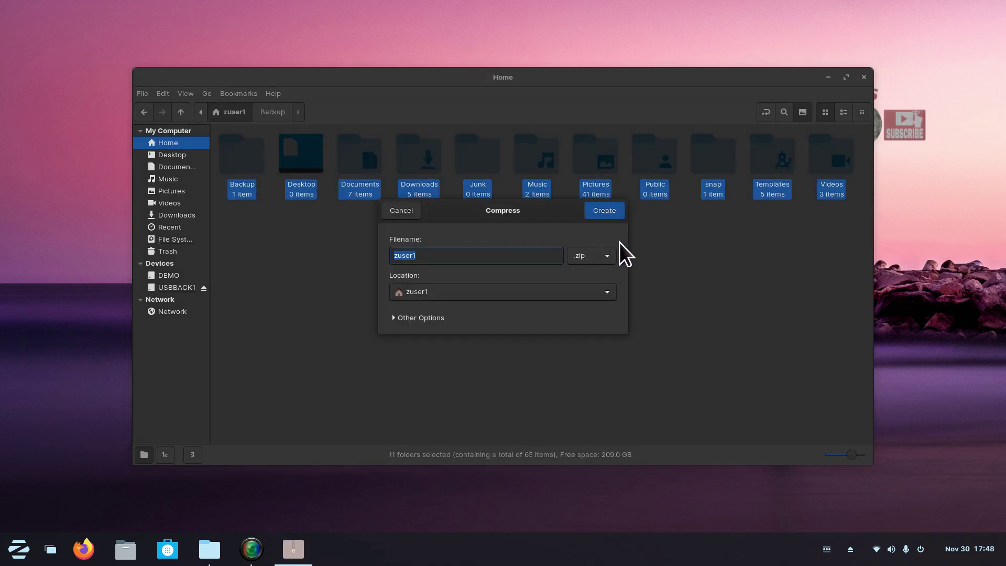
left_click(608, 254)
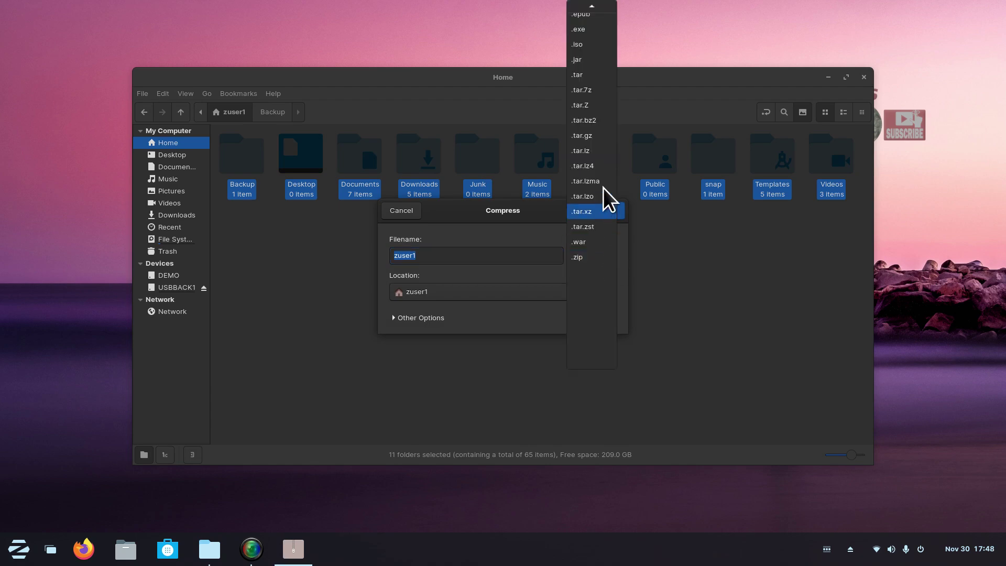
left_click(597, 75)
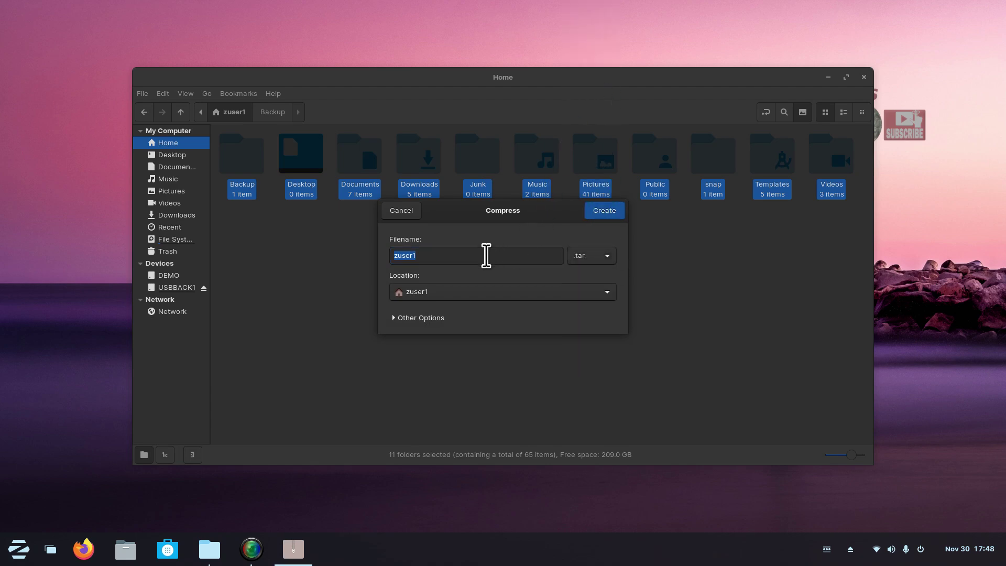
left_click(450, 256)
type("aaa")
left_click(600, 210)
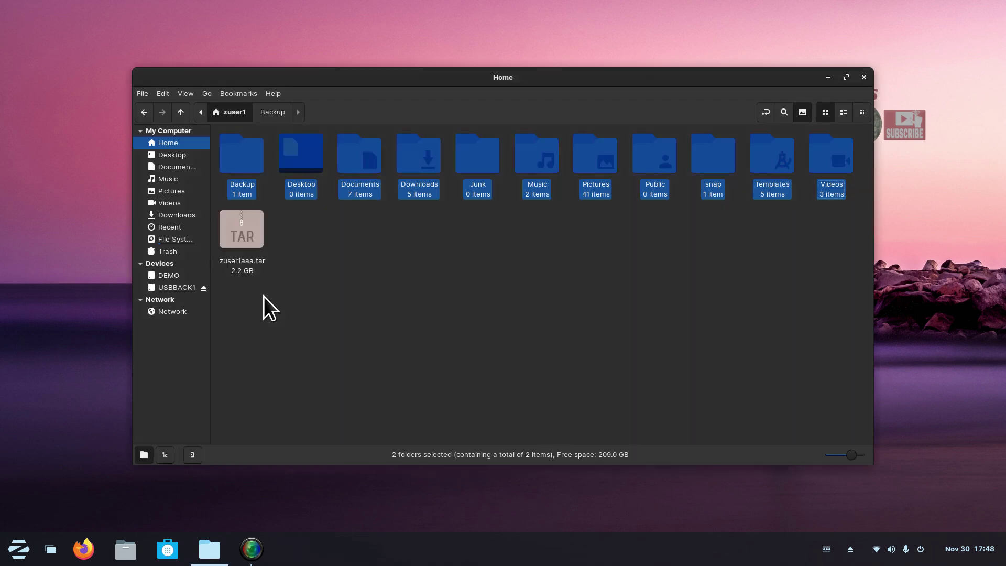
Copy zuser1aaa.tar from the home folder and paste it onto the USBBACK1 drive.
left_click(243, 231)
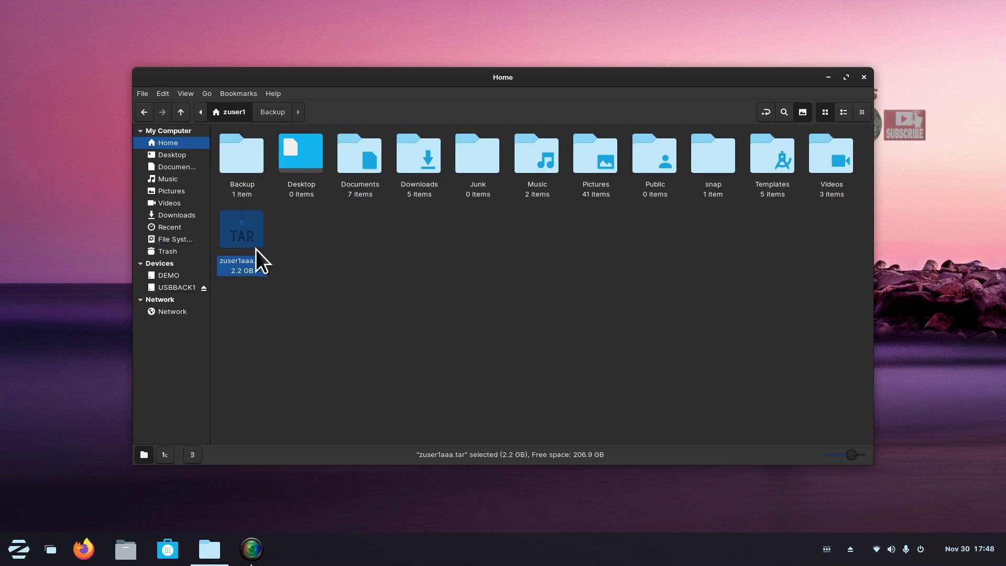
right_click(240, 224)
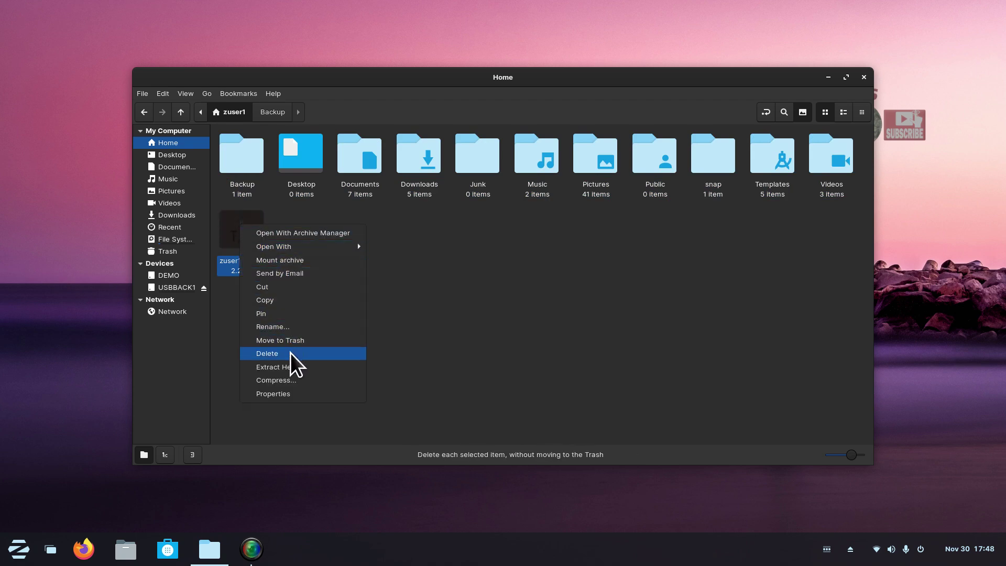
left_click(287, 304)
left_click(175, 288)
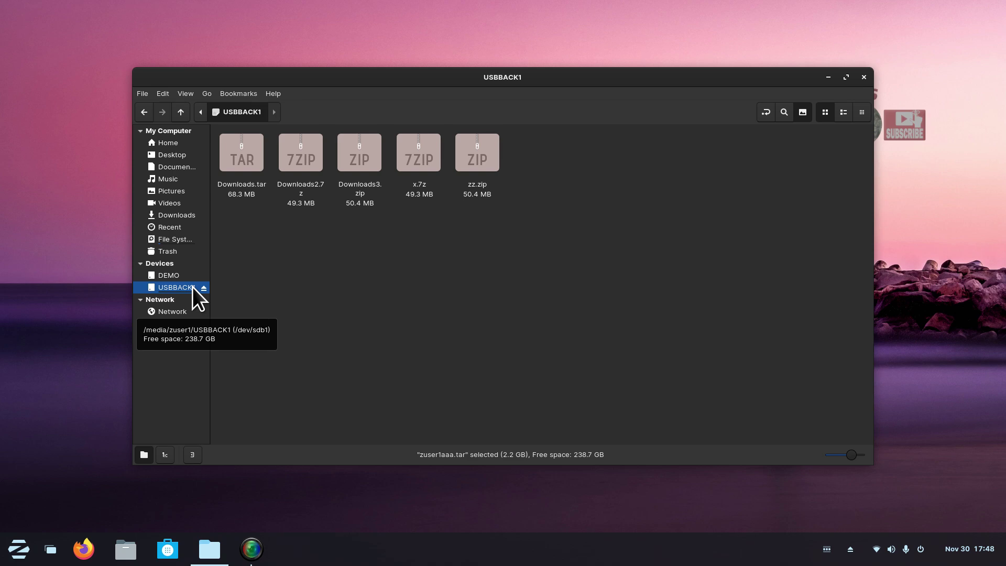
right_click(387, 244)
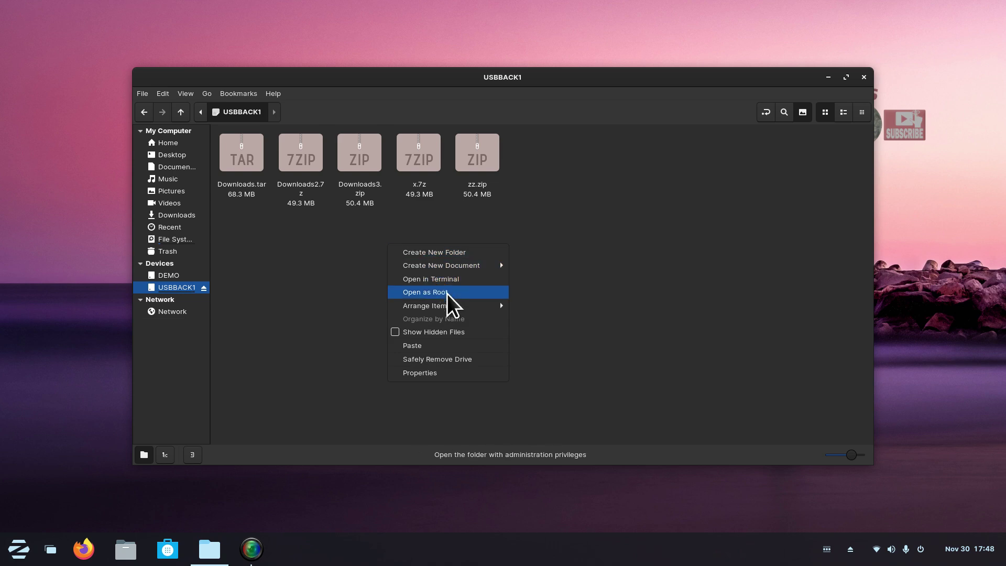
left_click(454, 344)
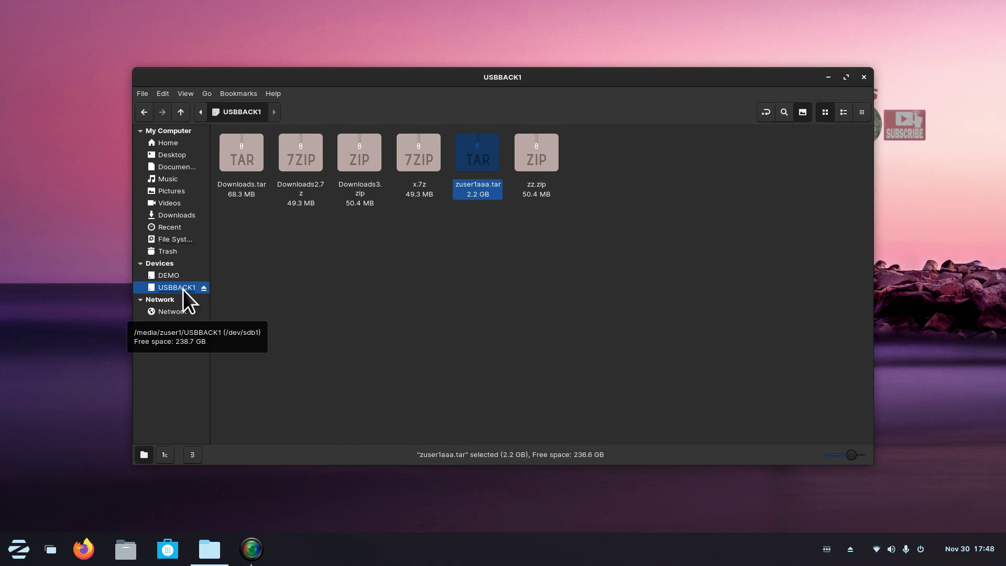
double_click(473, 147)
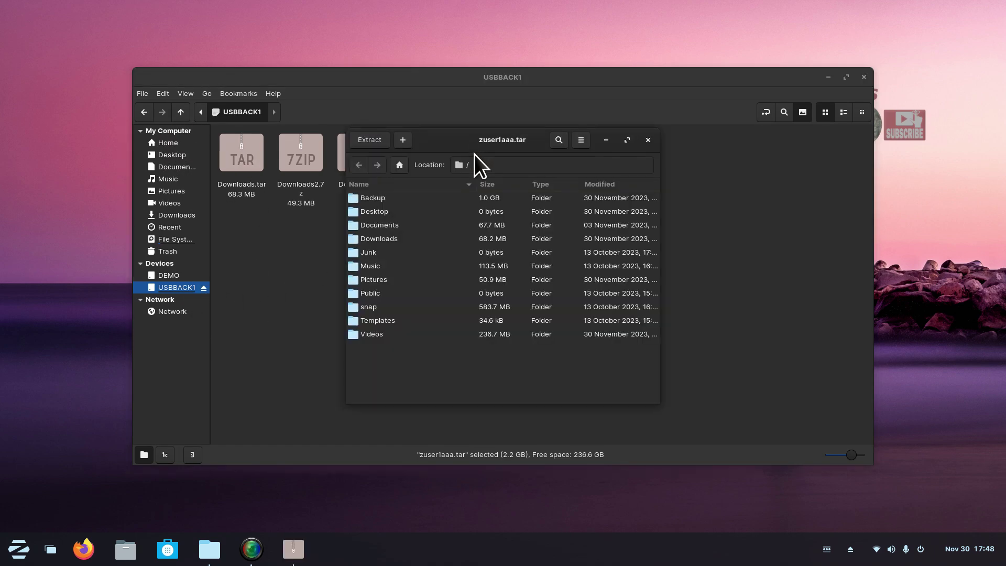
double_click(355, 200)
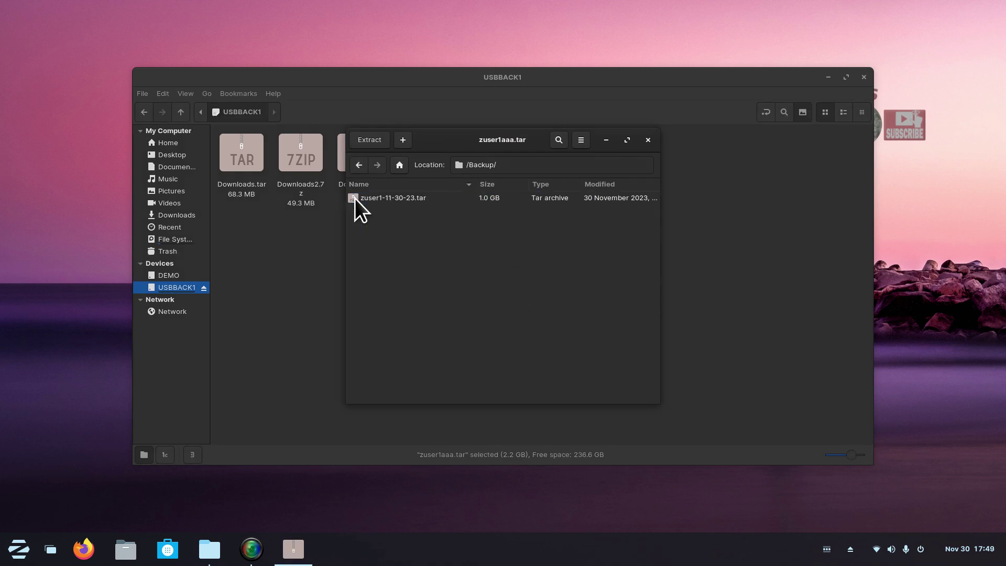
left_click(359, 165)
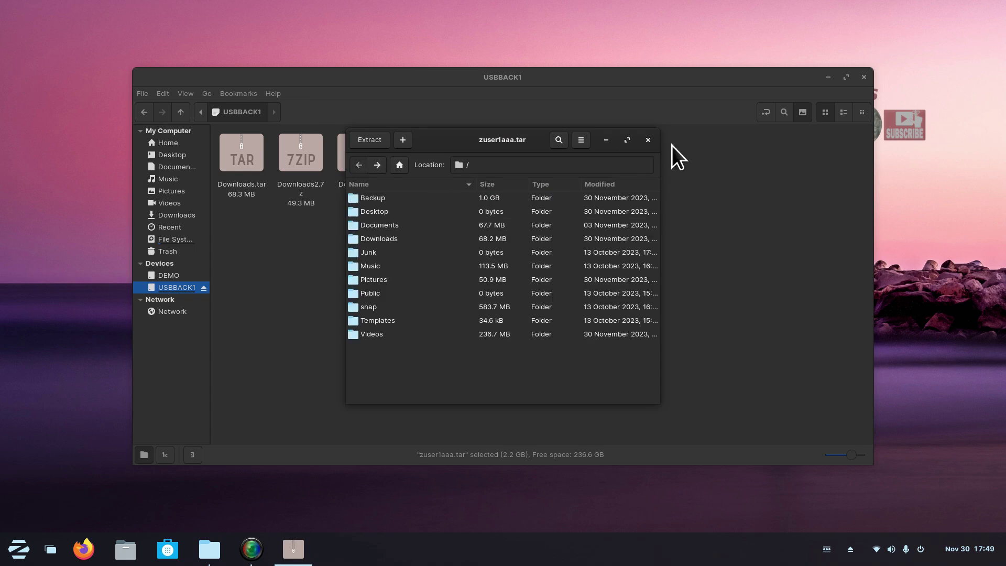
left_click(648, 140)
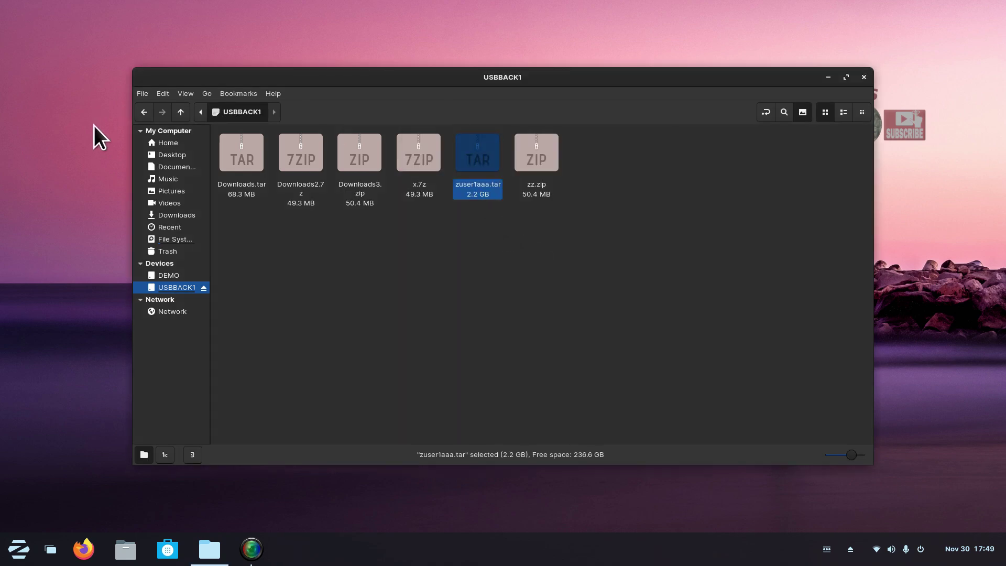
Glance at the home Backup folder, return to Home, and close the Nemo window.
left_click(156, 143)
double_click(234, 156)
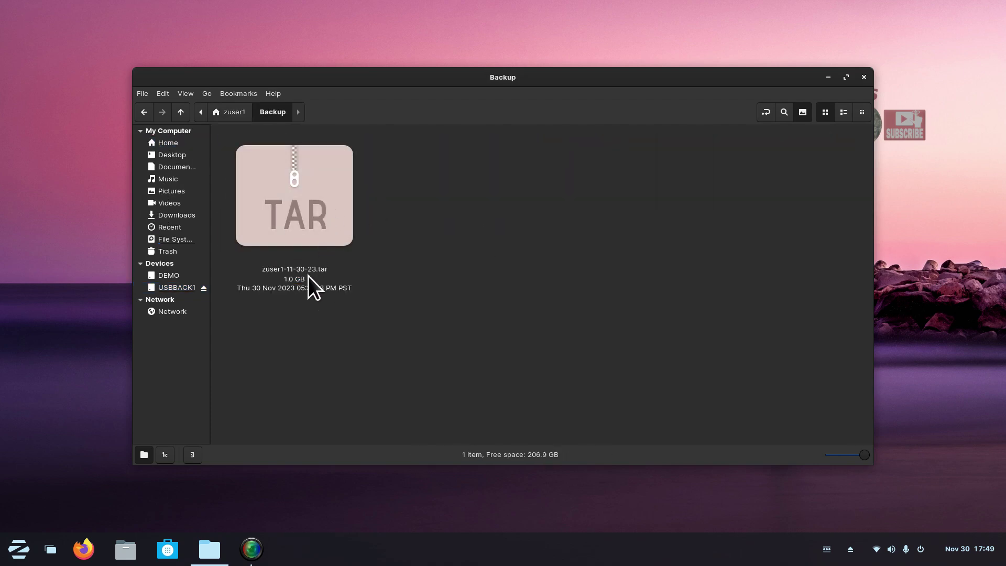
left_click(181, 112)
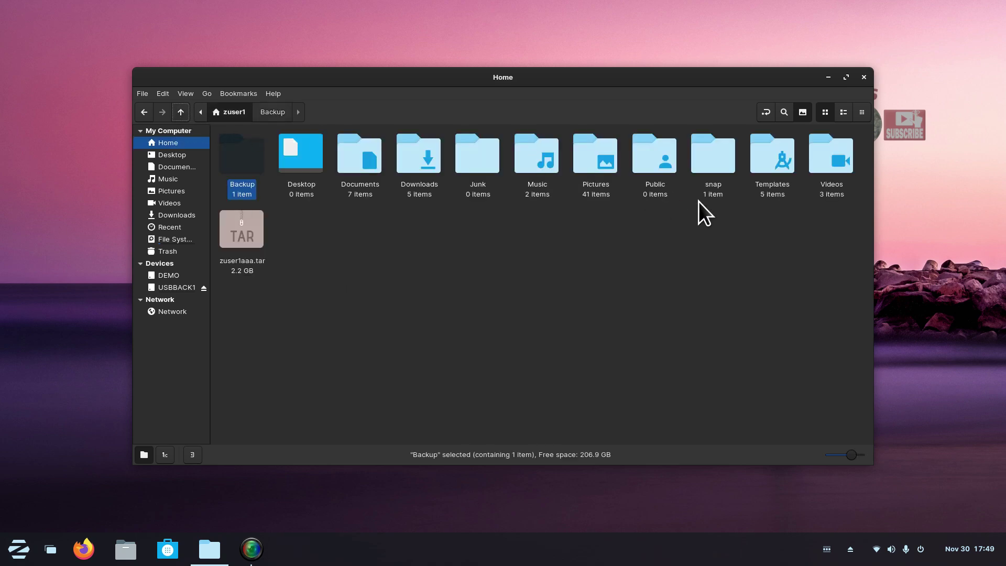
left_click(863, 78)
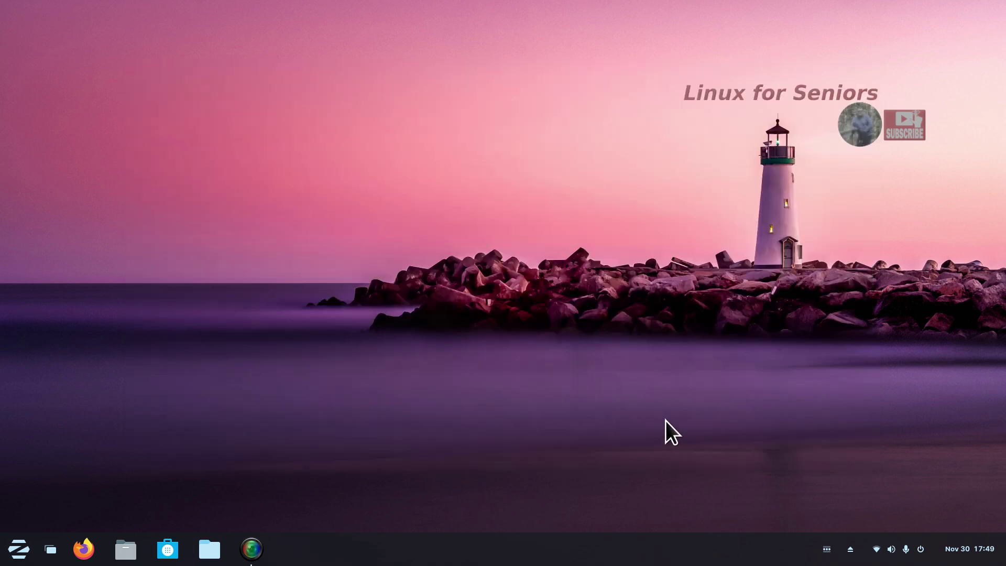